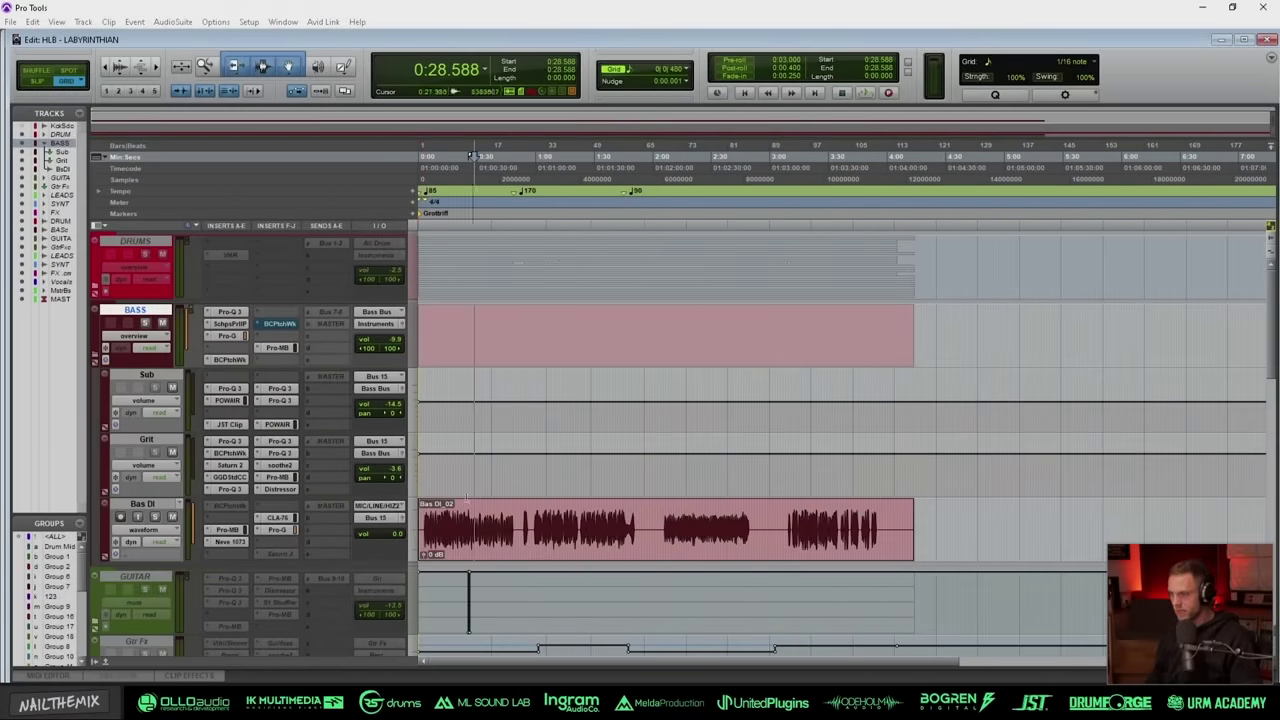
# Step: Bypass the inserts on the BASS, Grit and Bas DI tracks, keeping FabFilter Pro-MB active on Bas DI, and show its window
pyautogui.click(446, 474)
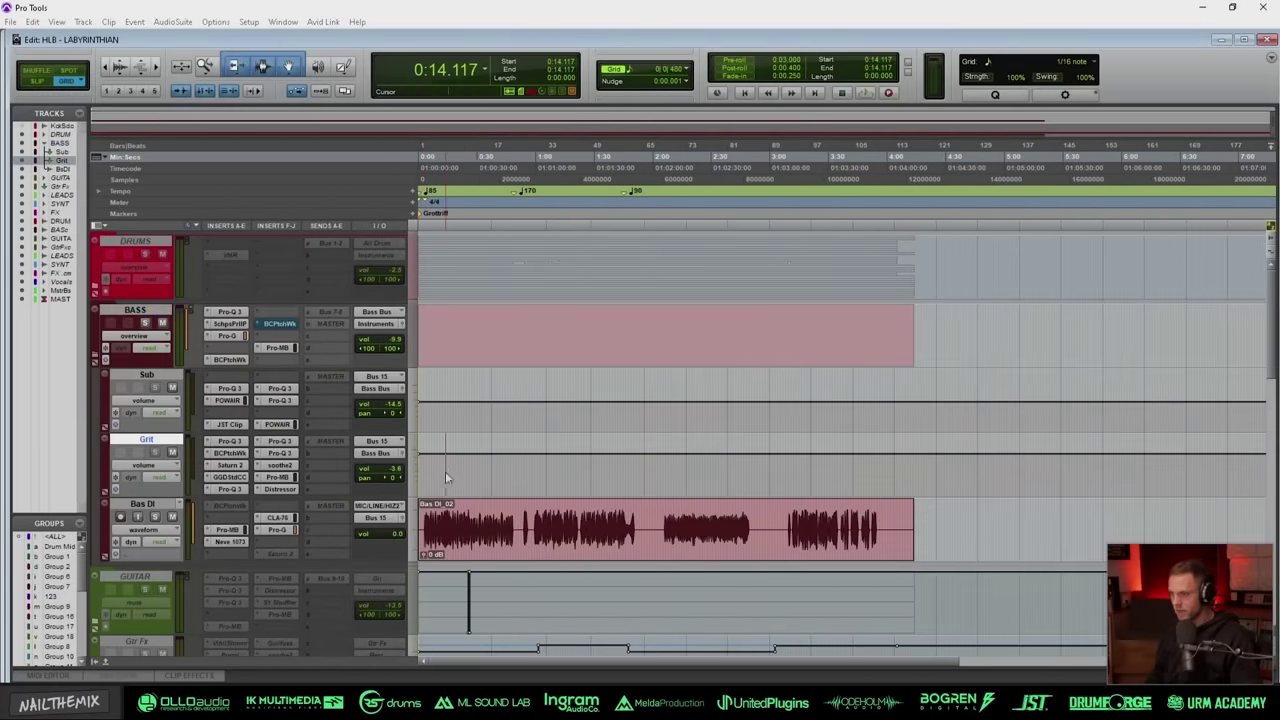
pyautogui.press('t')
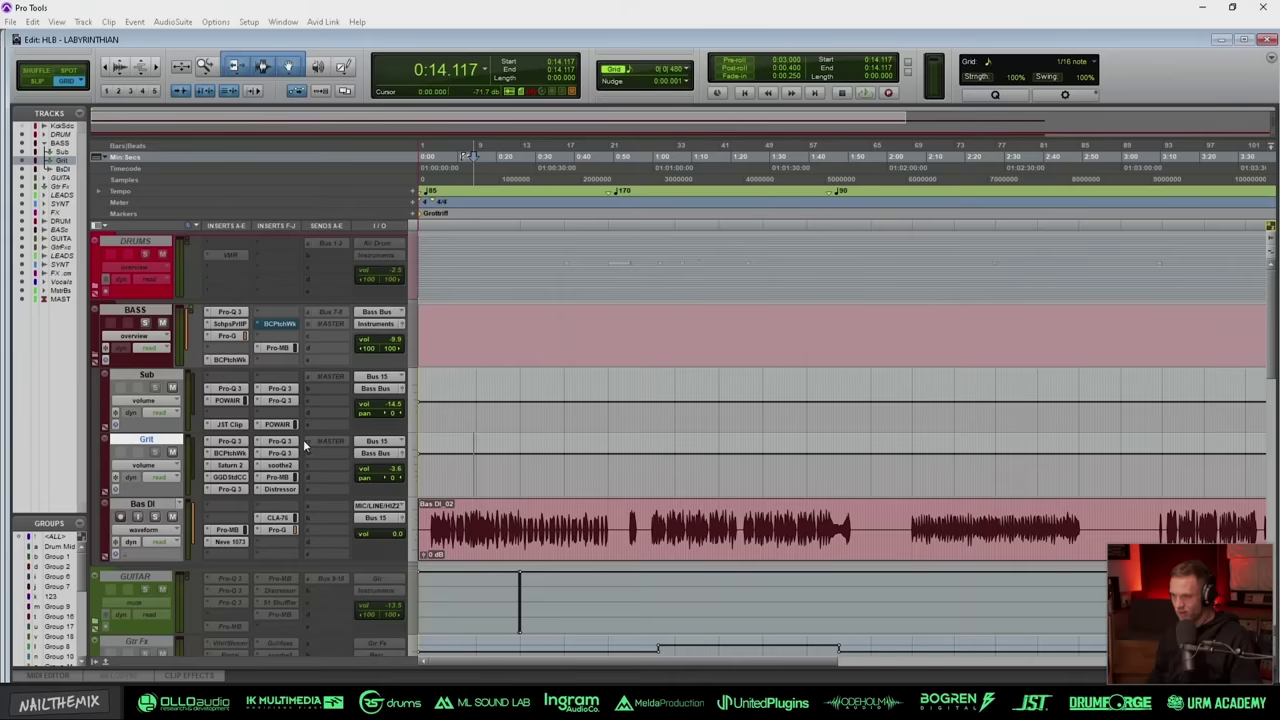
pyautogui.click(306, 440)
pyautogui.click(326, 446)
pyautogui.click(310, 378)
pyautogui.click(358, 428)
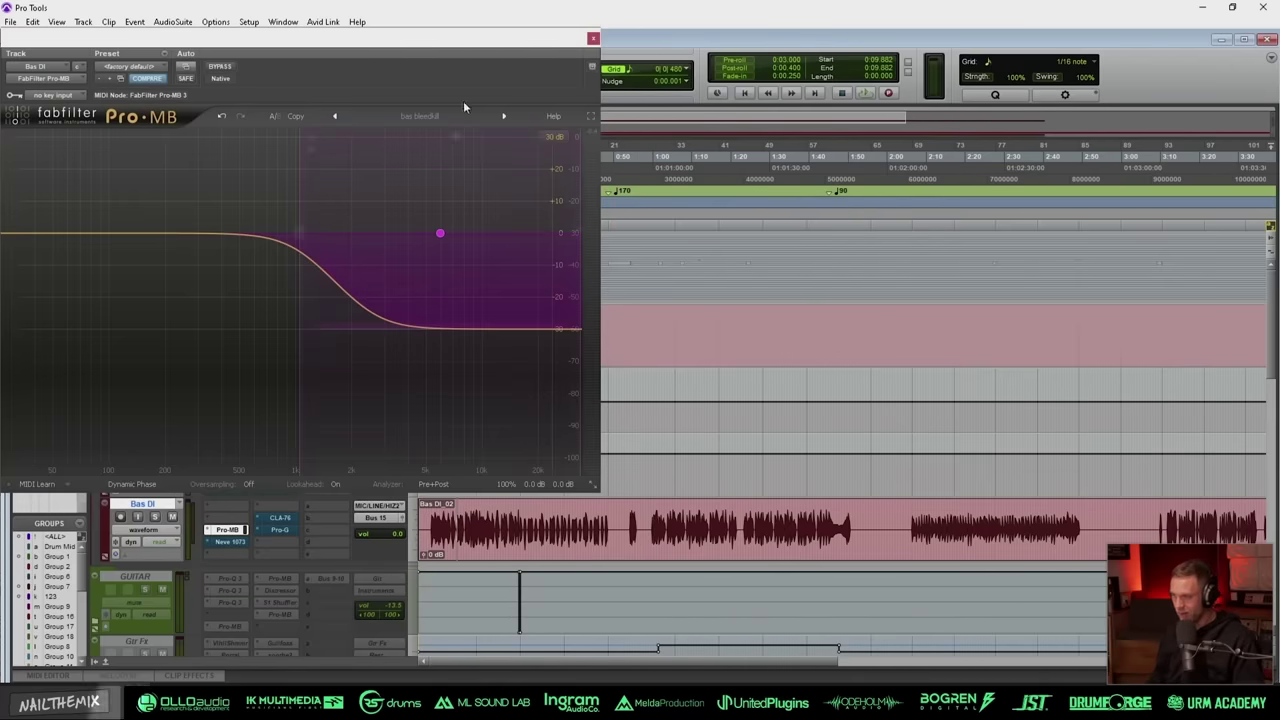
pyautogui.moveTo(418, 42); pyautogui.dragTo(497, 28)
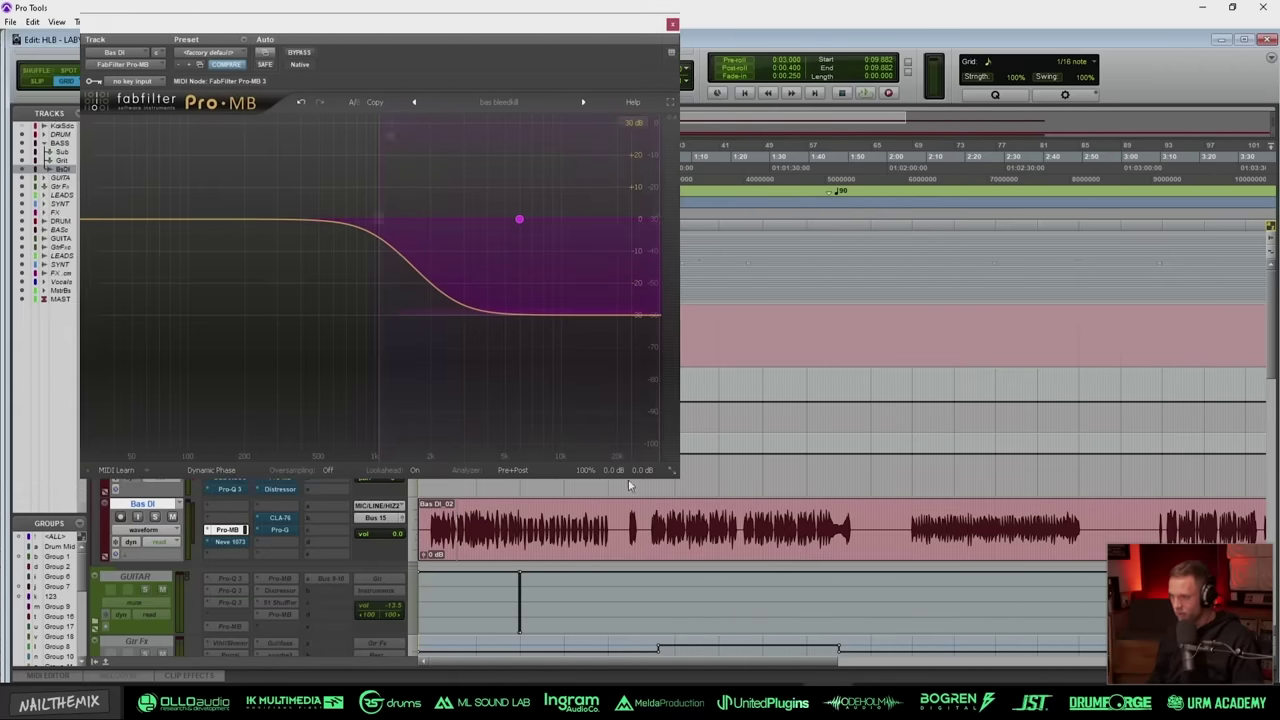
# Step: Show the settings of the high-frequency band in the Bas DI track's Pro-MB
pyautogui.click(491, 523)
pyautogui.press('t')
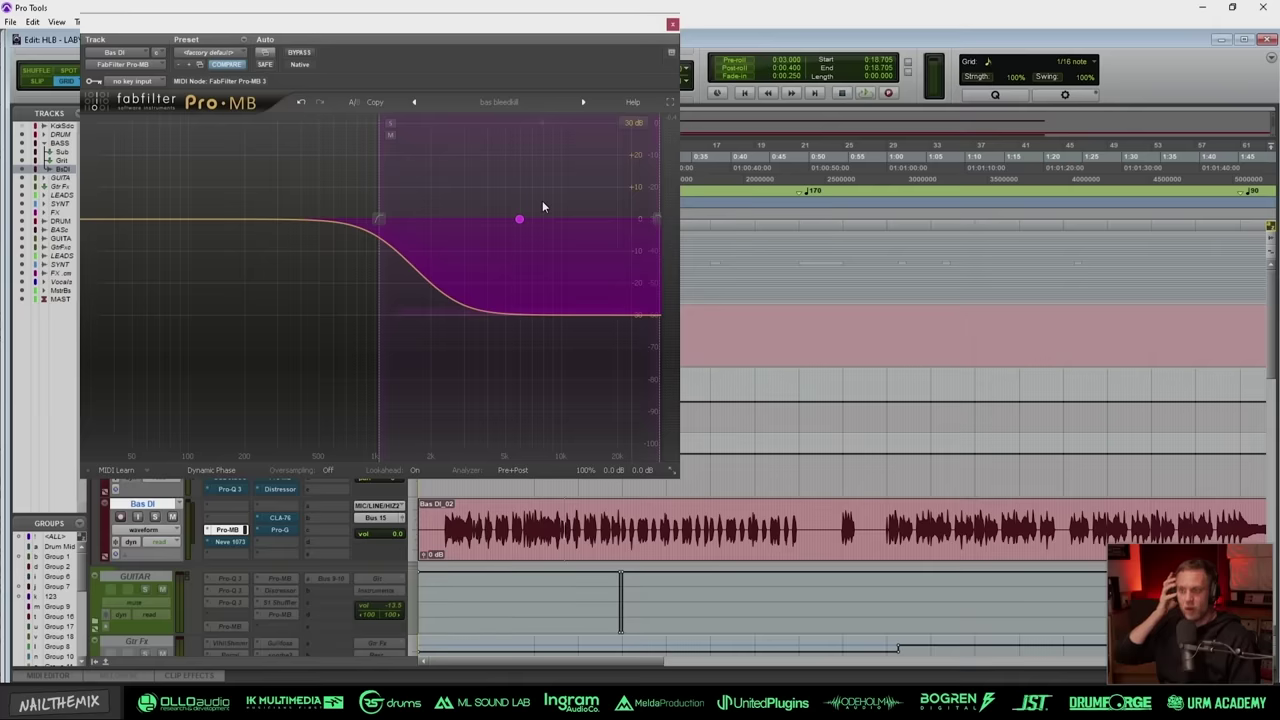
pyautogui.click(480, 531)
pyautogui.press('r')
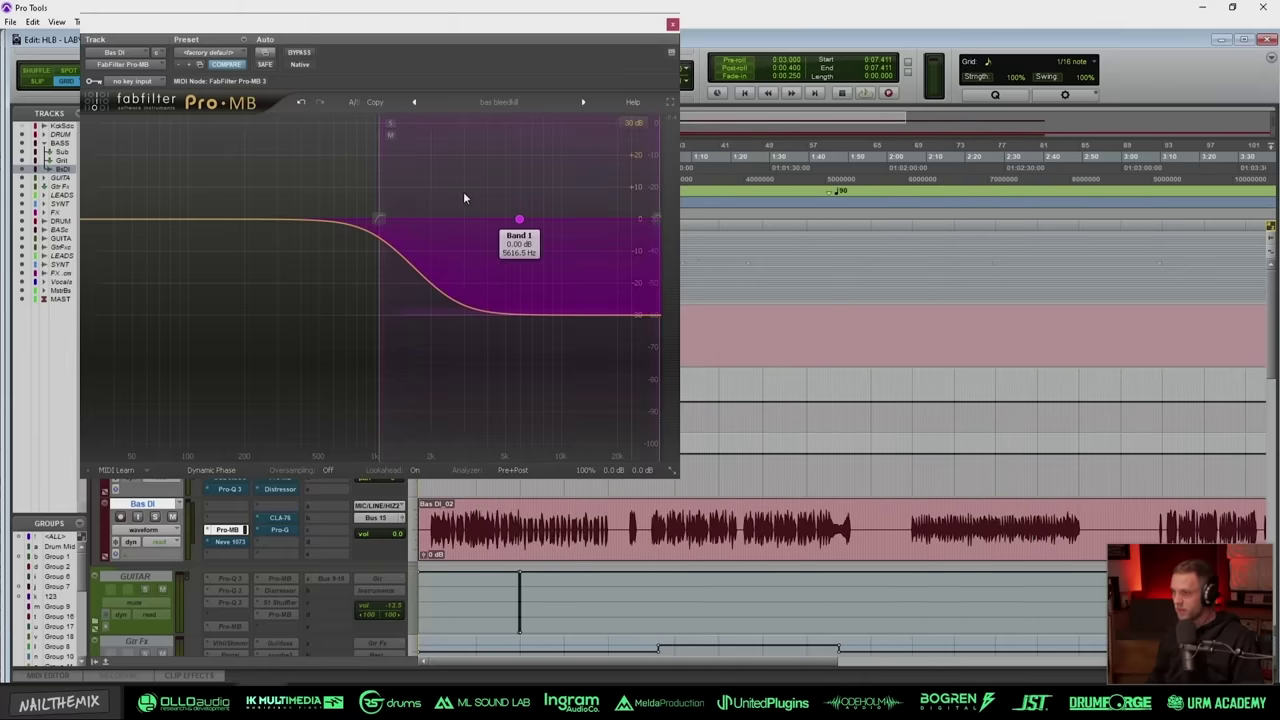
pyautogui.click(540, 200)
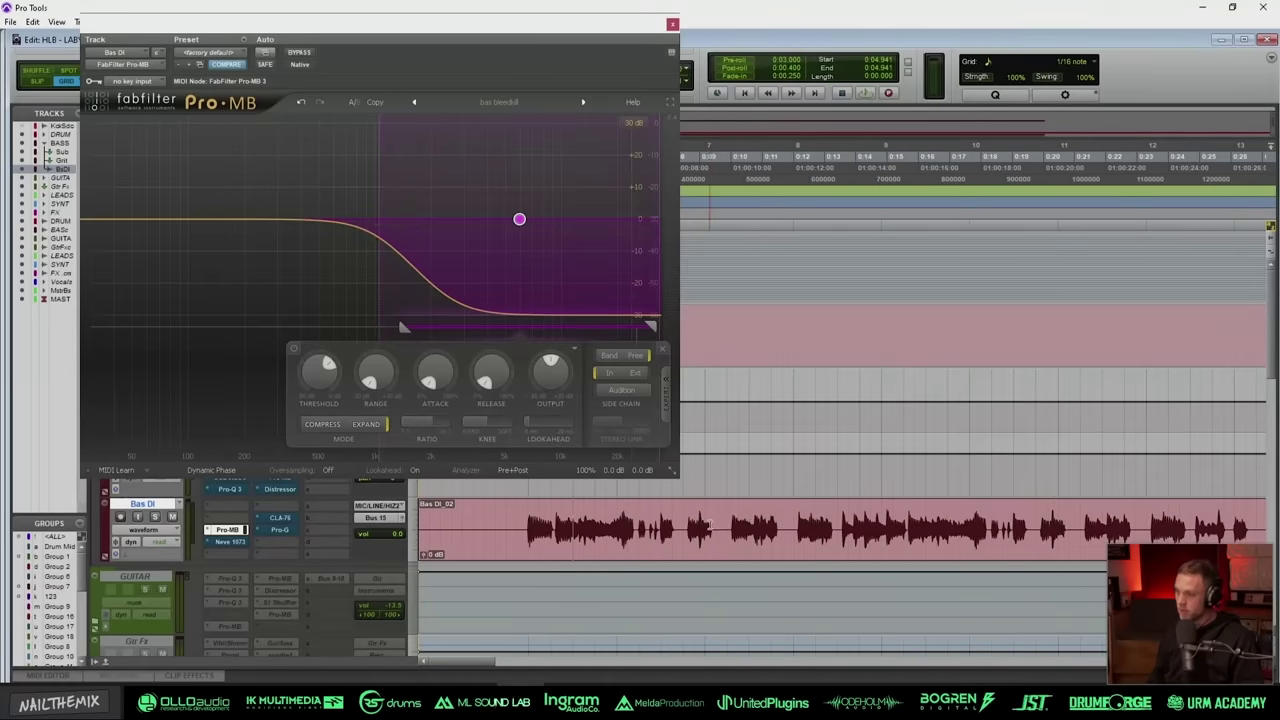
# Step: Select the opening Bas DI passage from 0:03.176 to 0:09.529 and audition it through Pro-MB
pyautogui.moveTo(714, 525); pyautogui.dragTo(518, 545)
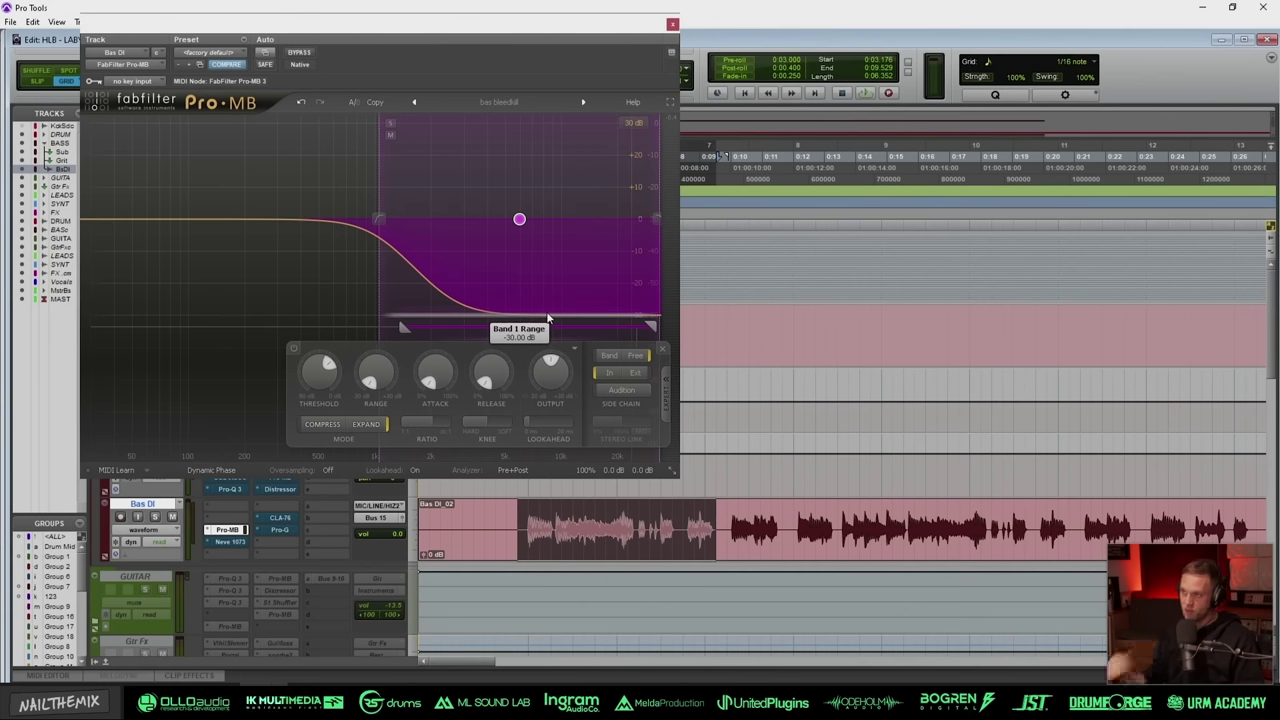
pyautogui.press('space')
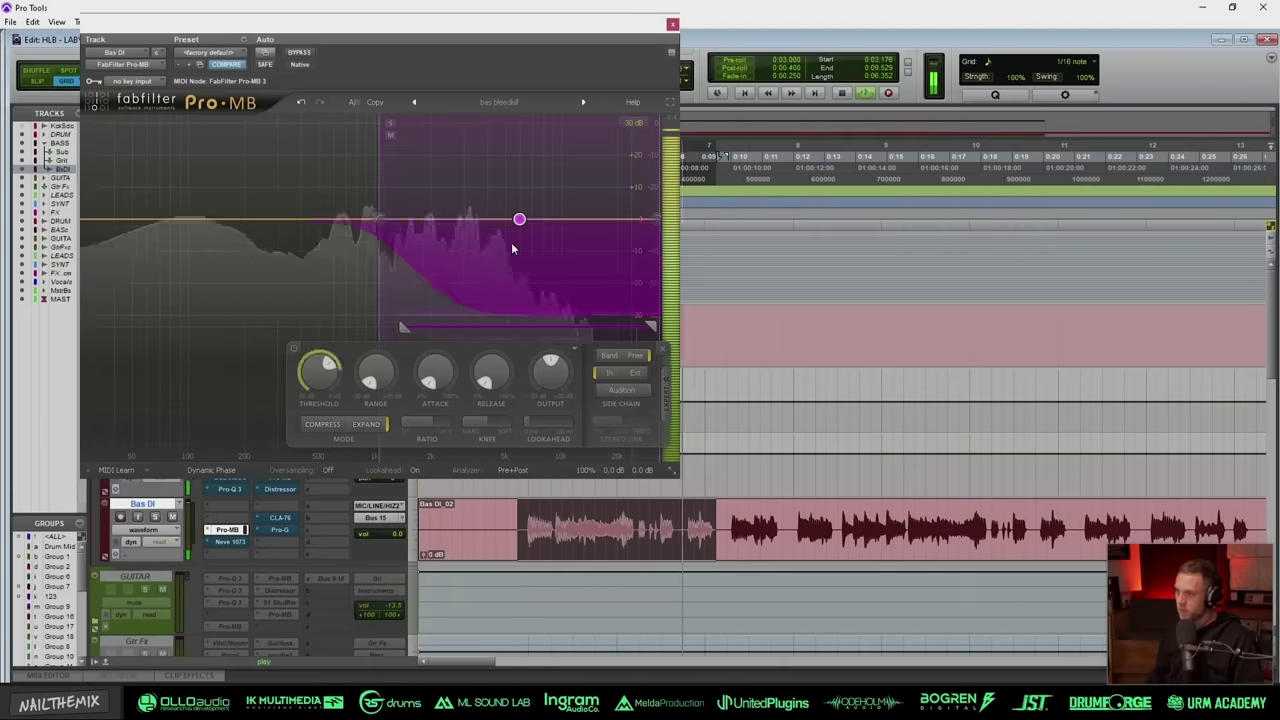
pyautogui.press('space')
pyautogui.press('r')
pyautogui.press('space')
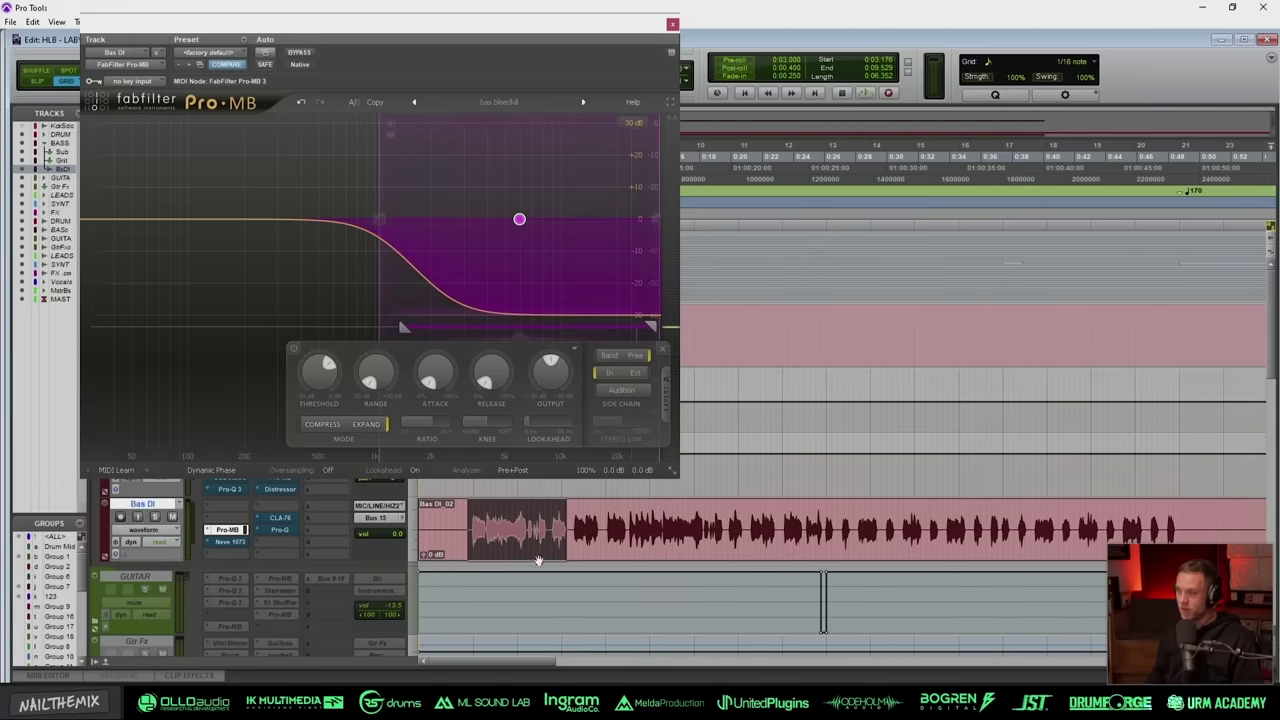
# Step: Audition the Bas DI track from 1:43.588 with Pro-MB taken out of bypass
pyautogui.click(635, 520)
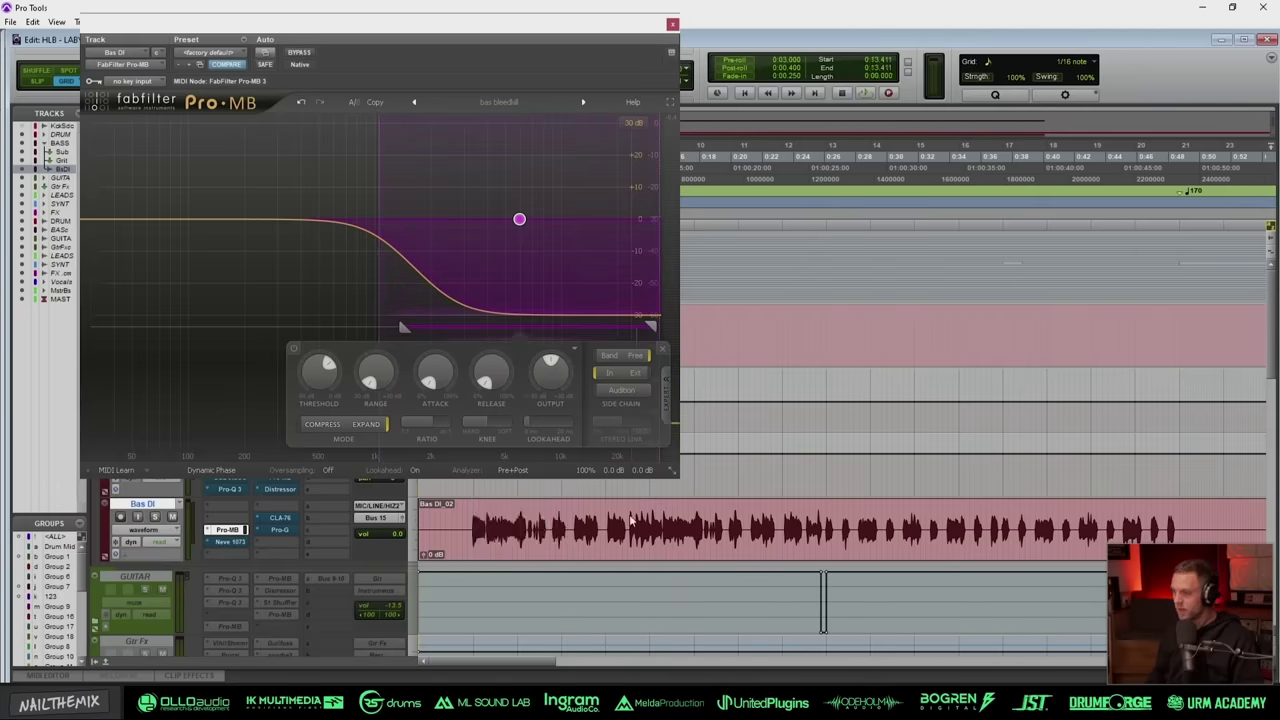
pyautogui.press('r')
pyautogui.press('r')
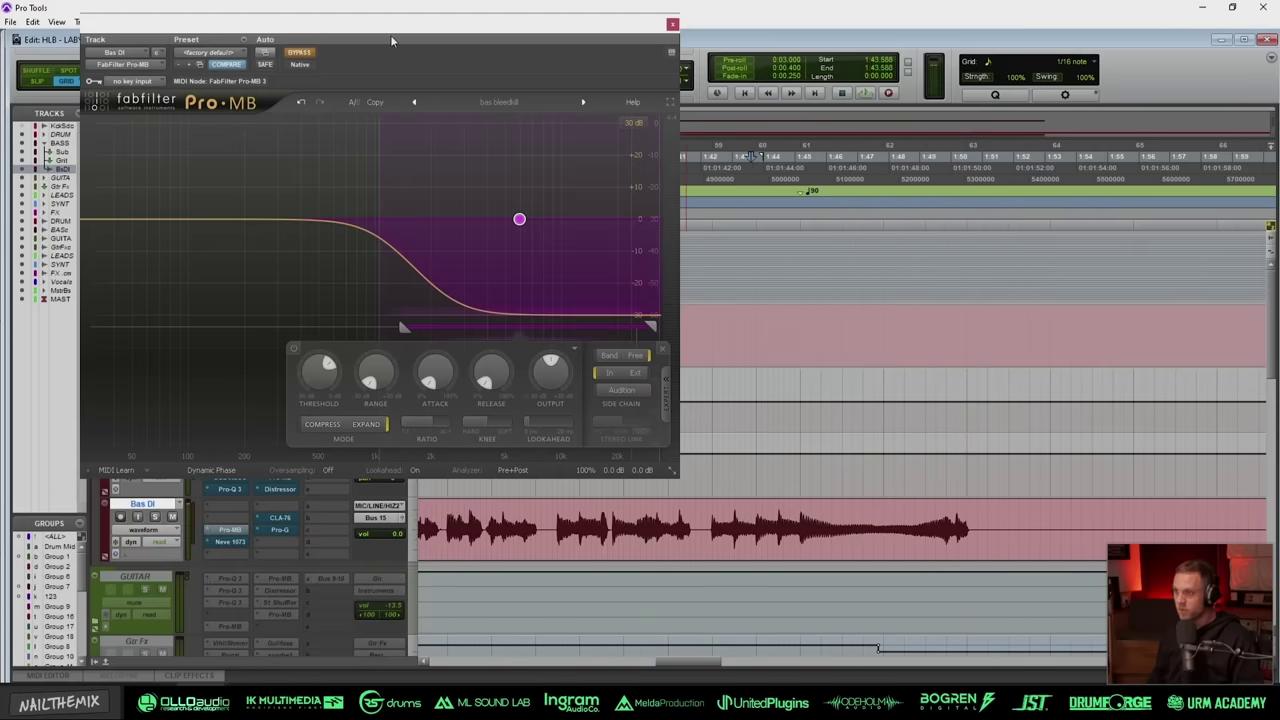
pyautogui.click(296, 53)
pyautogui.press('space')
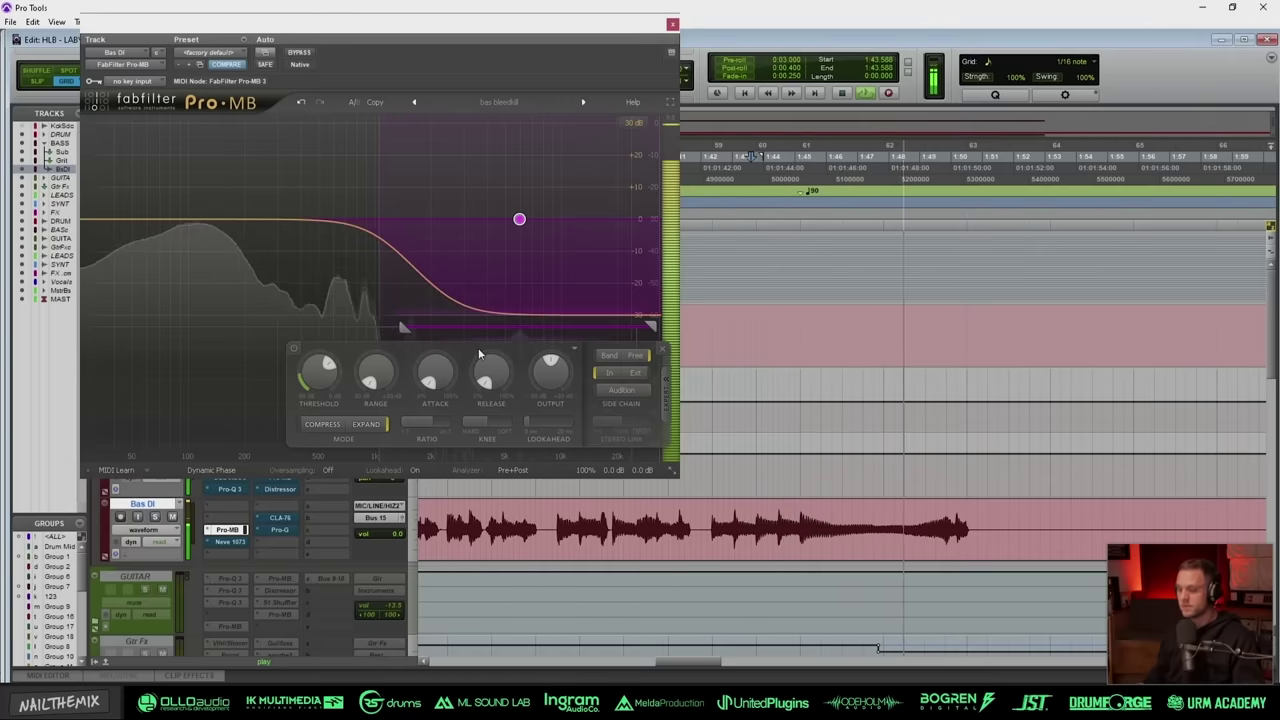
pyautogui.press('space')
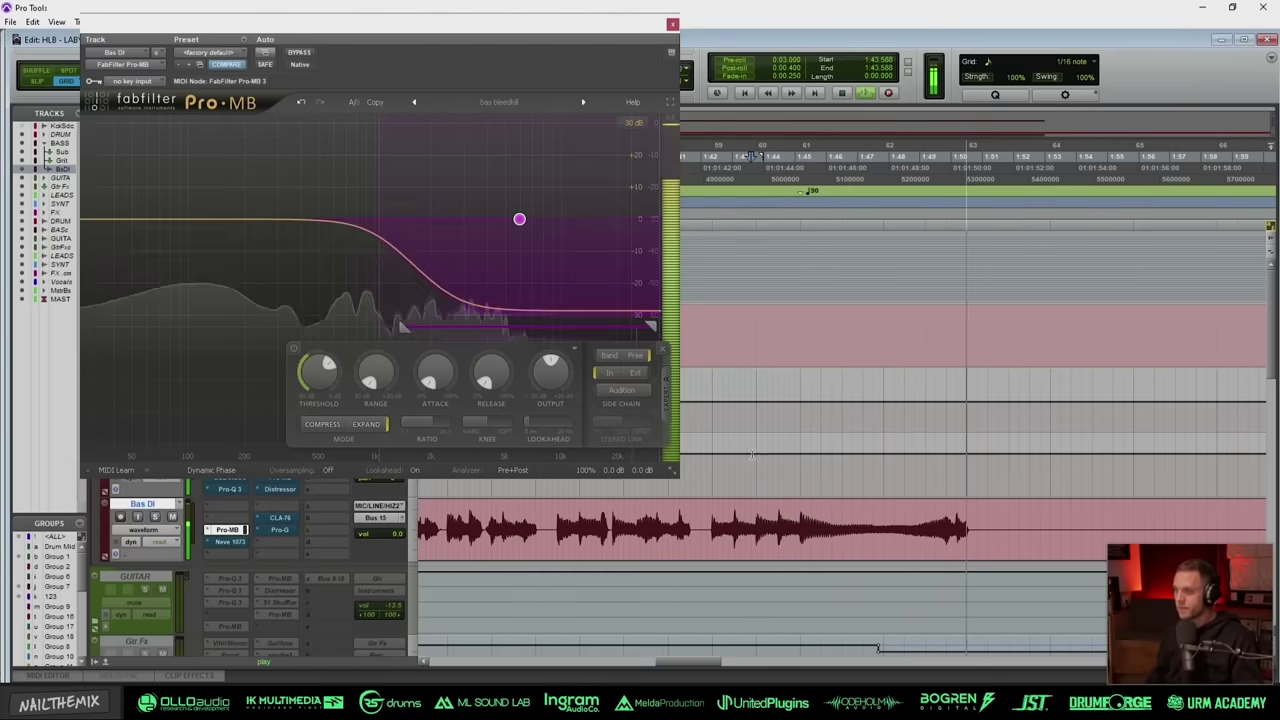
# Step: Close Pro-MB and open the Neve 1073 plug-in of the Bas DI track beside the insert lists
pyautogui.press('r')
pyautogui.press('r')
pyautogui.press('r')
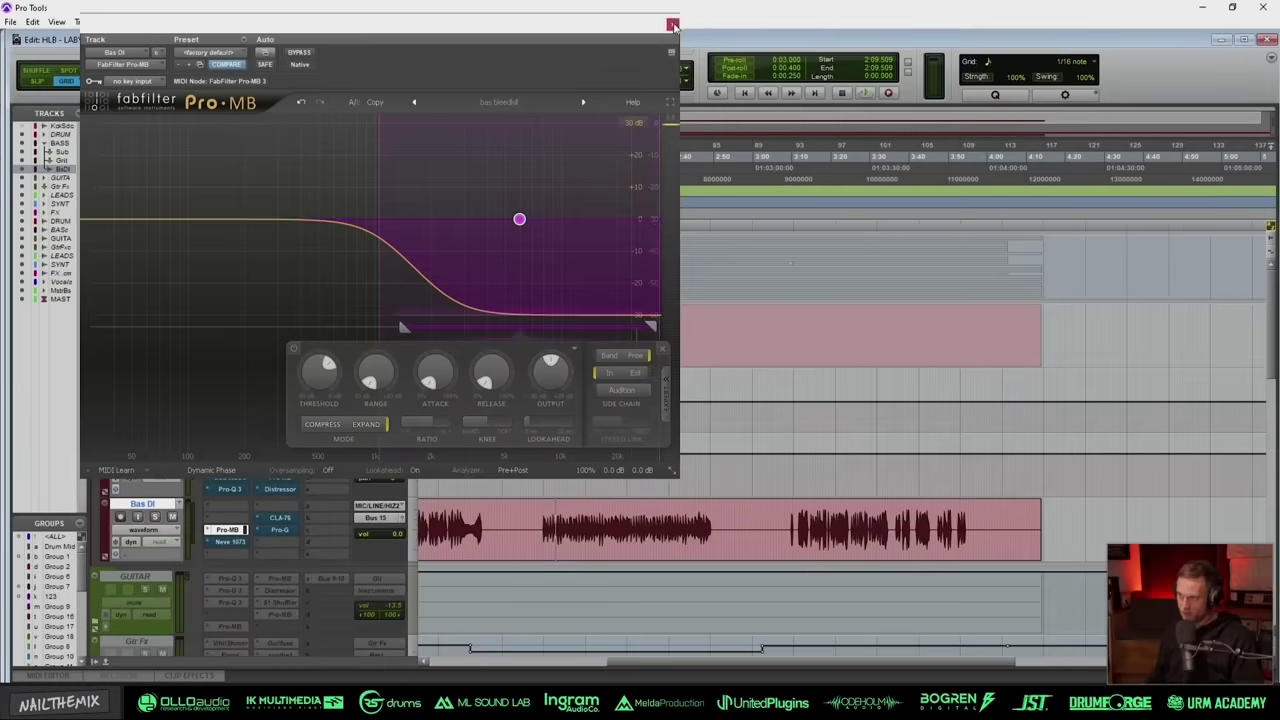
pyautogui.click(672, 24)
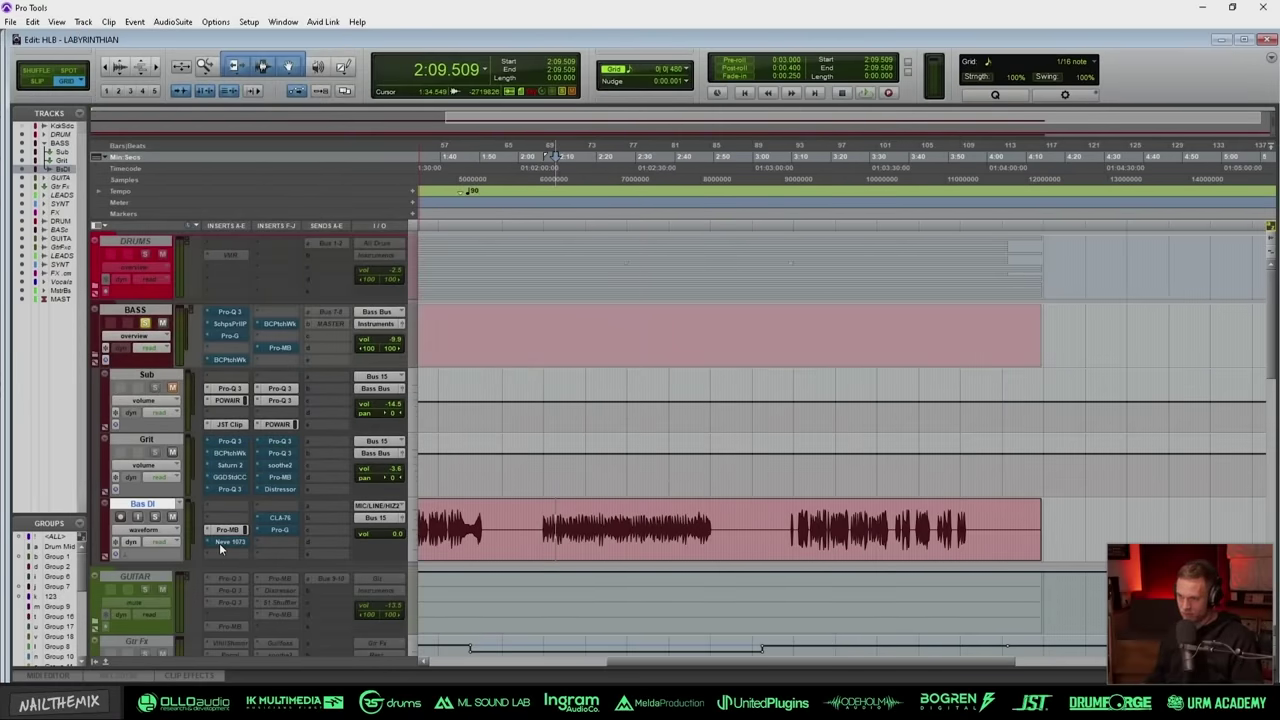
pyautogui.click(219, 543)
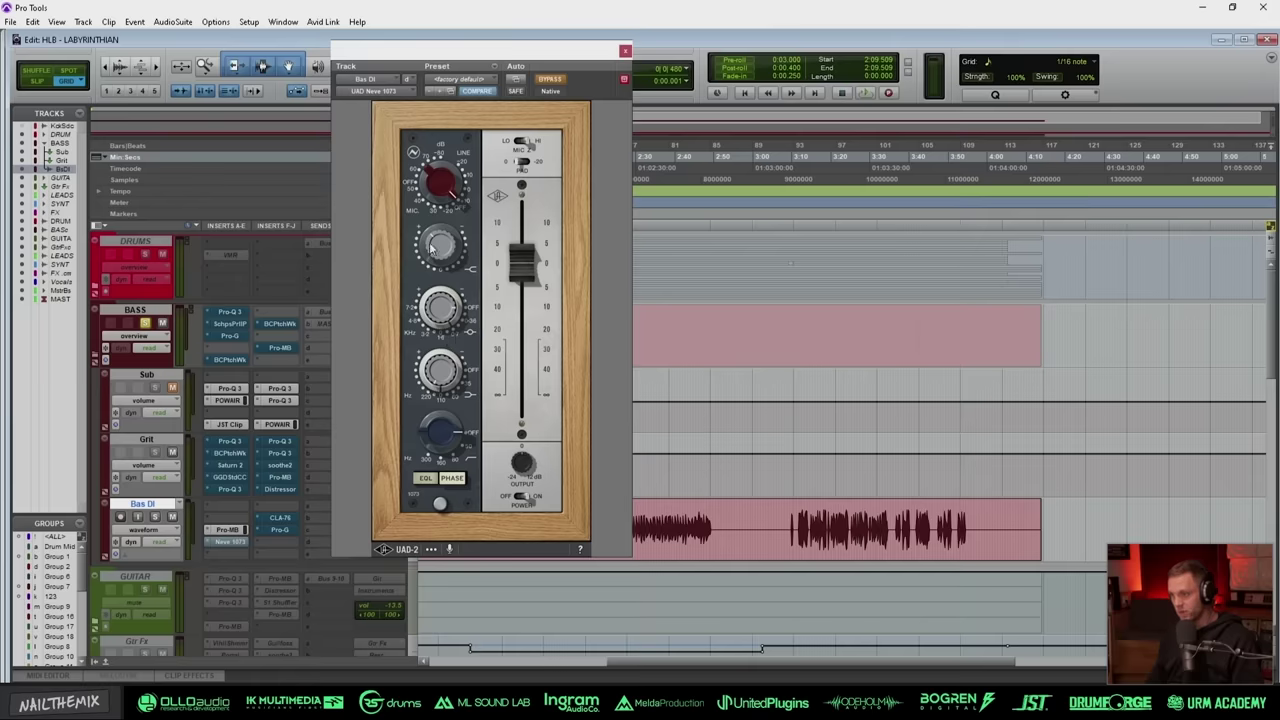
pyautogui.moveTo(450, 65); pyautogui.dragTo(1060, 124)
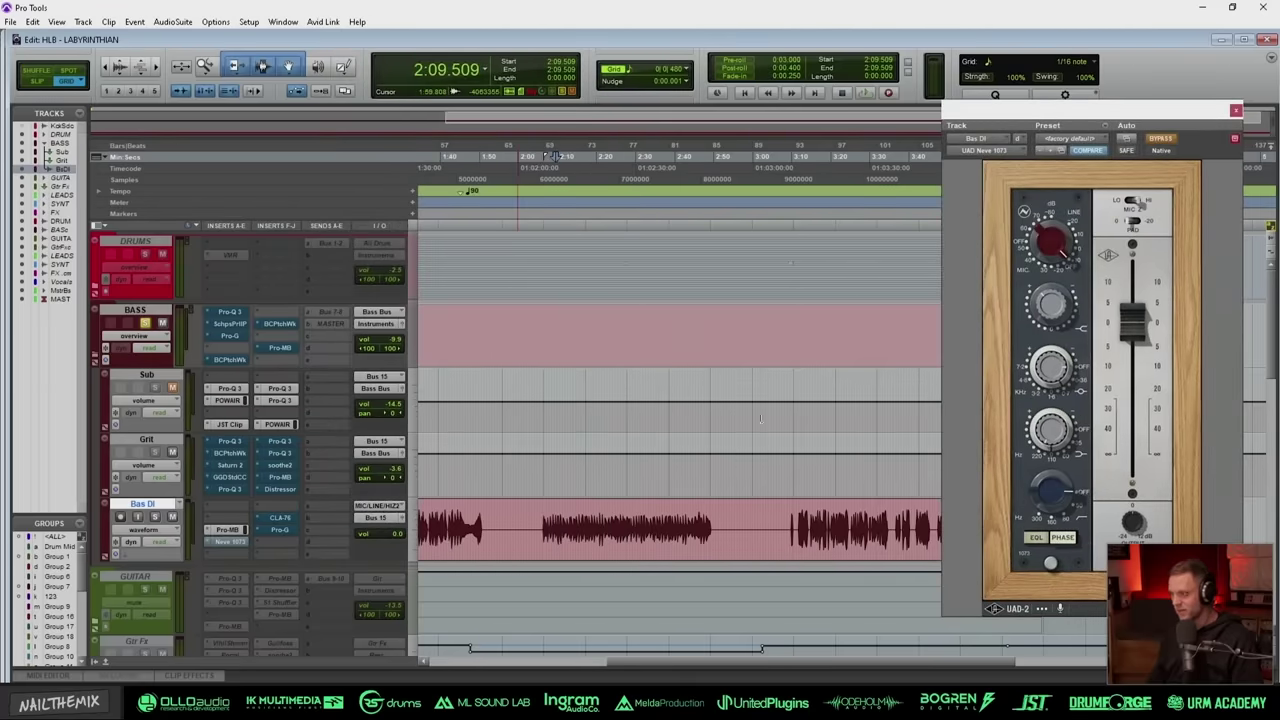
# Step: Play the bass from 2:09.509 and compare the Neve 1073 bypassed and active, leaving it active
pyautogui.press('space')
pyautogui.press('space')
pyautogui.press('space')
pyautogui.click(1162, 140)
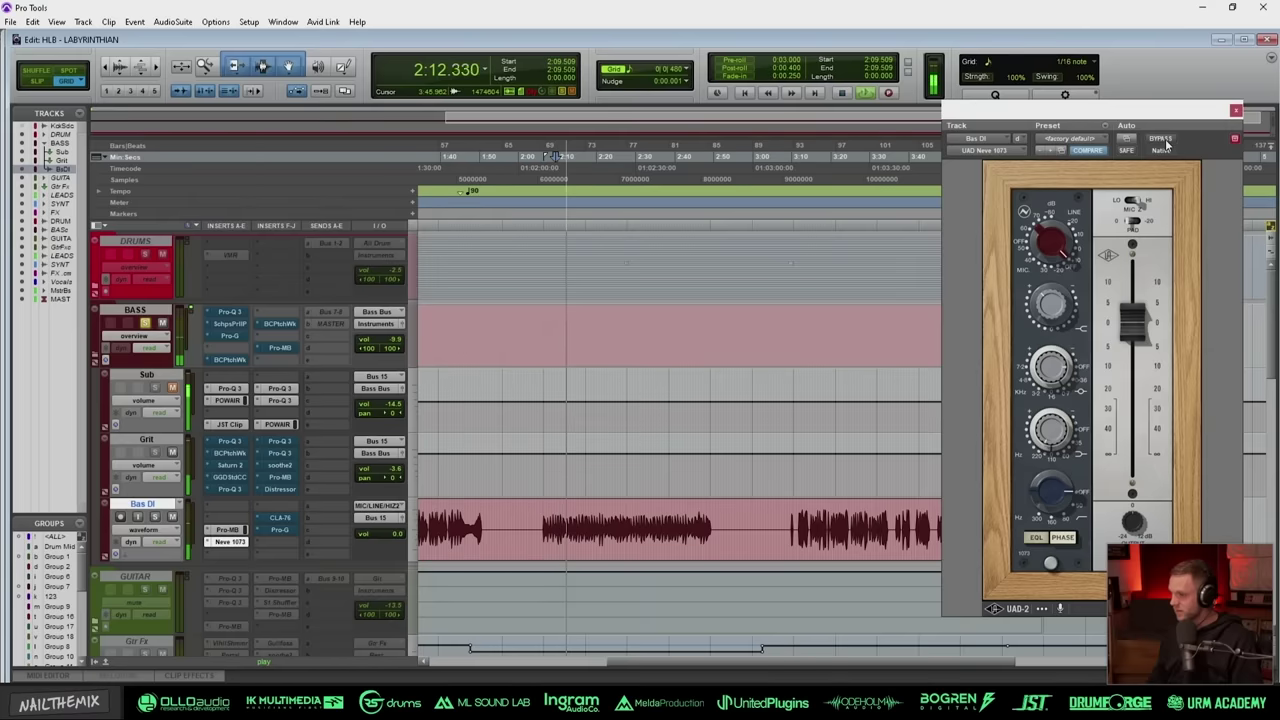
pyautogui.click(1162, 140)
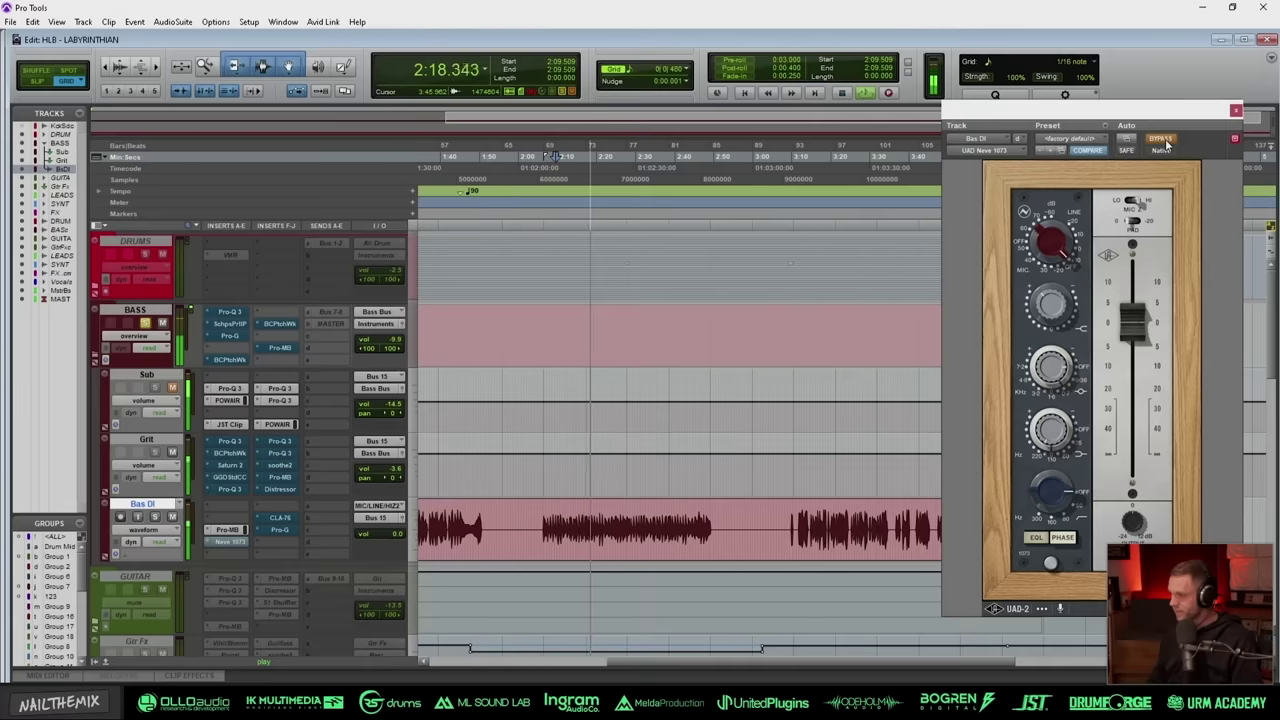
pyautogui.click(1162, 140)
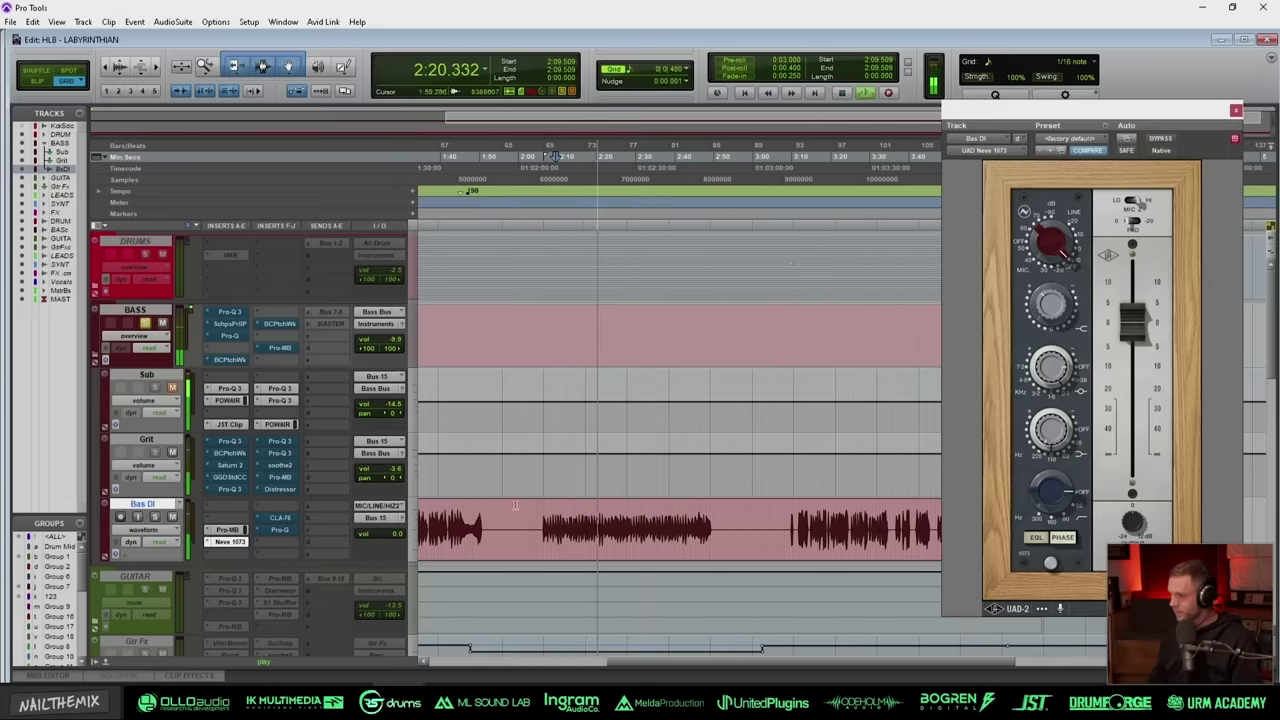
pyautogui.press('space')
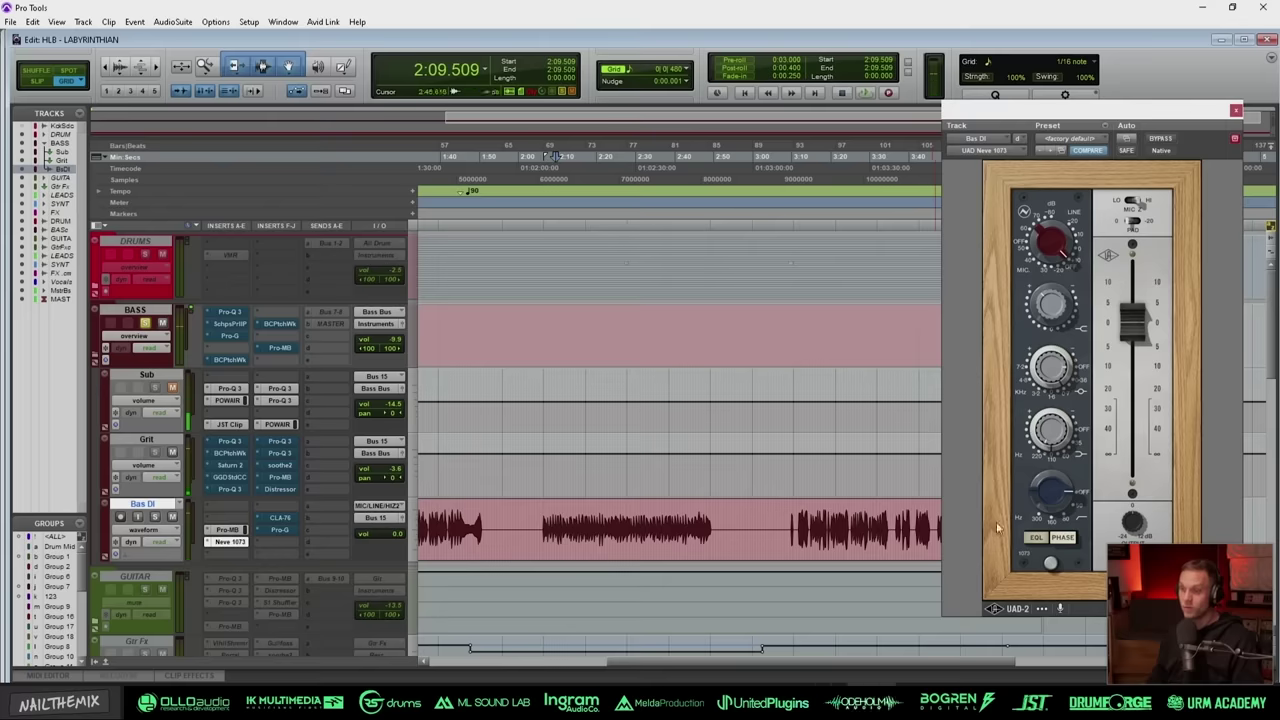
# Step: Activate CLA-76 and Pro-G on the Bas DI track and arrange their windows side by side
pyautogui.click(278, 518)
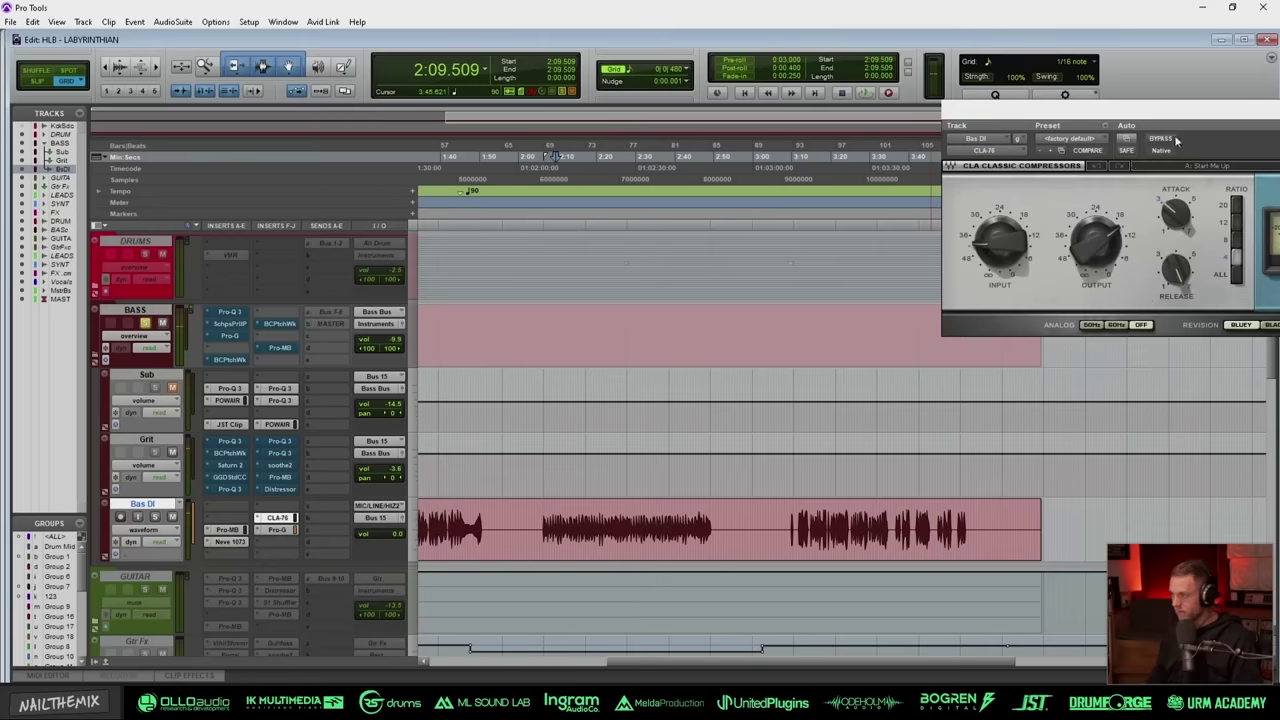
pyautogui.moveTo(1156, 117); pyautogui.dragTo(353, 60)
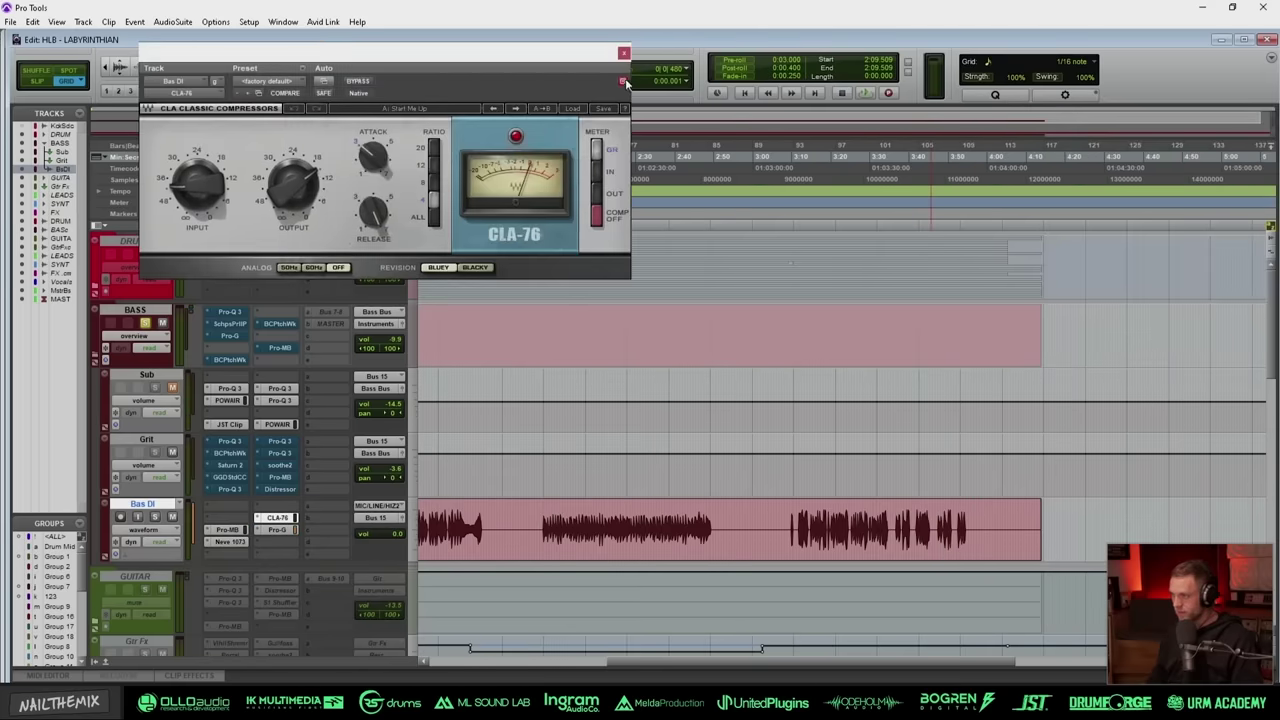
pyautogui.click(277, 530)
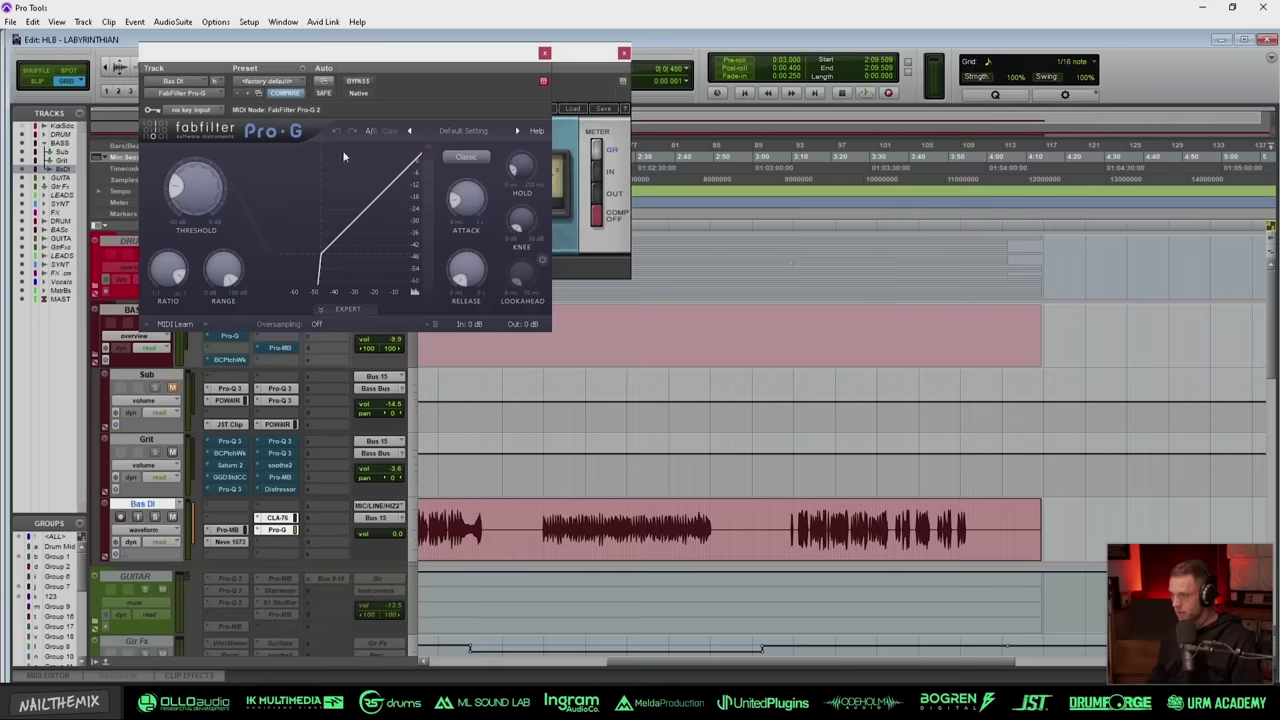
pyautogui.moveTo(368, 62); pyautogui.dragTo(902, 68)
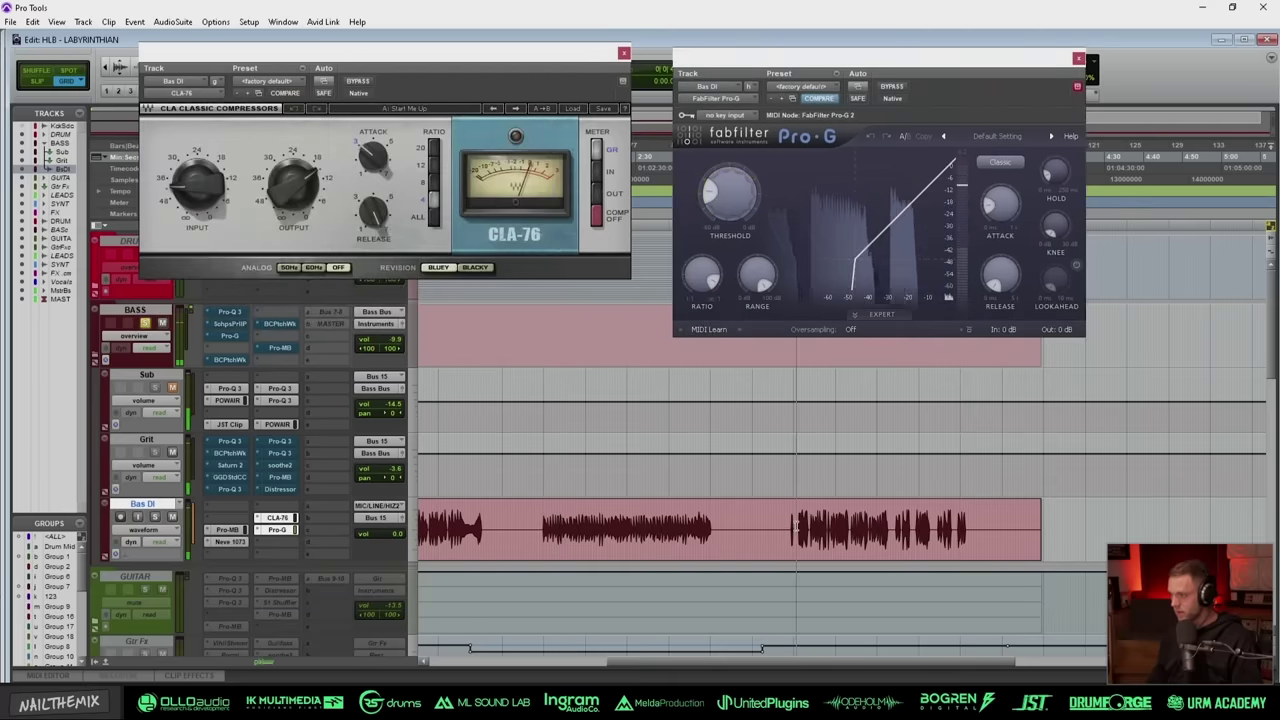
# Step: Audition the bass with CLA-76 and Pro-G active, then stop playback and close both plug-in windows
pyautogui.press('r')
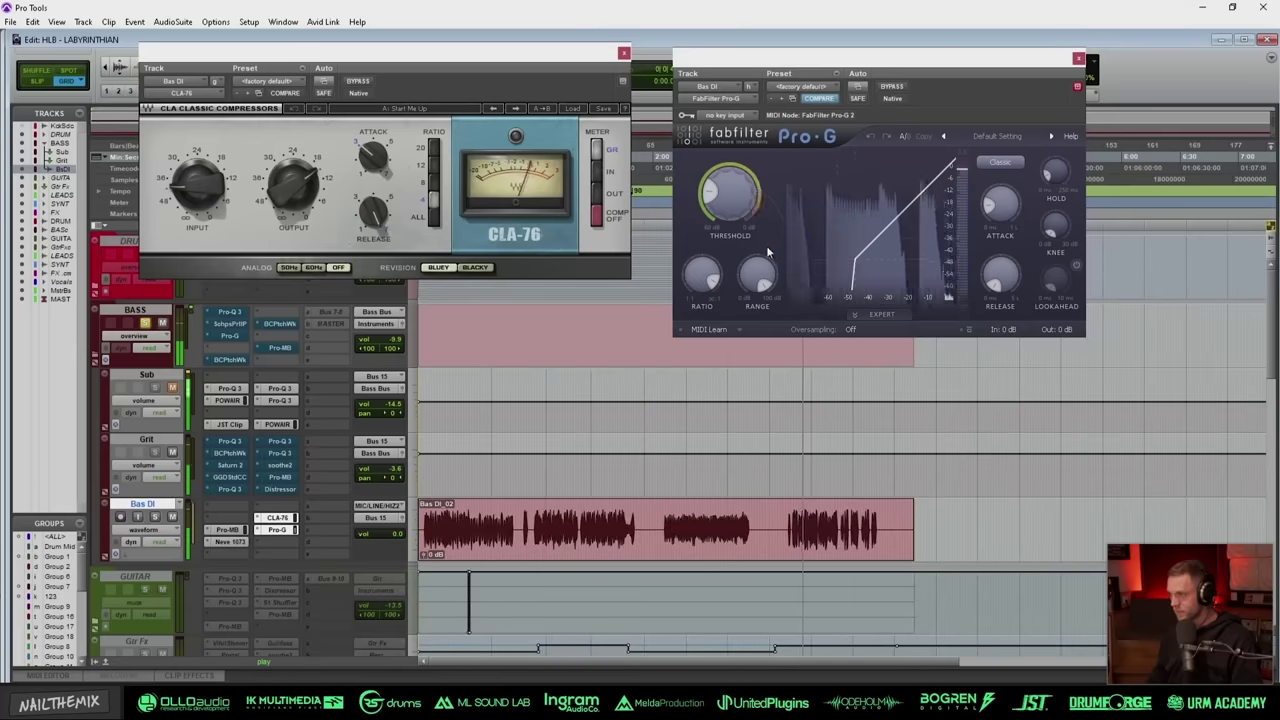
pyautogui.press('space')
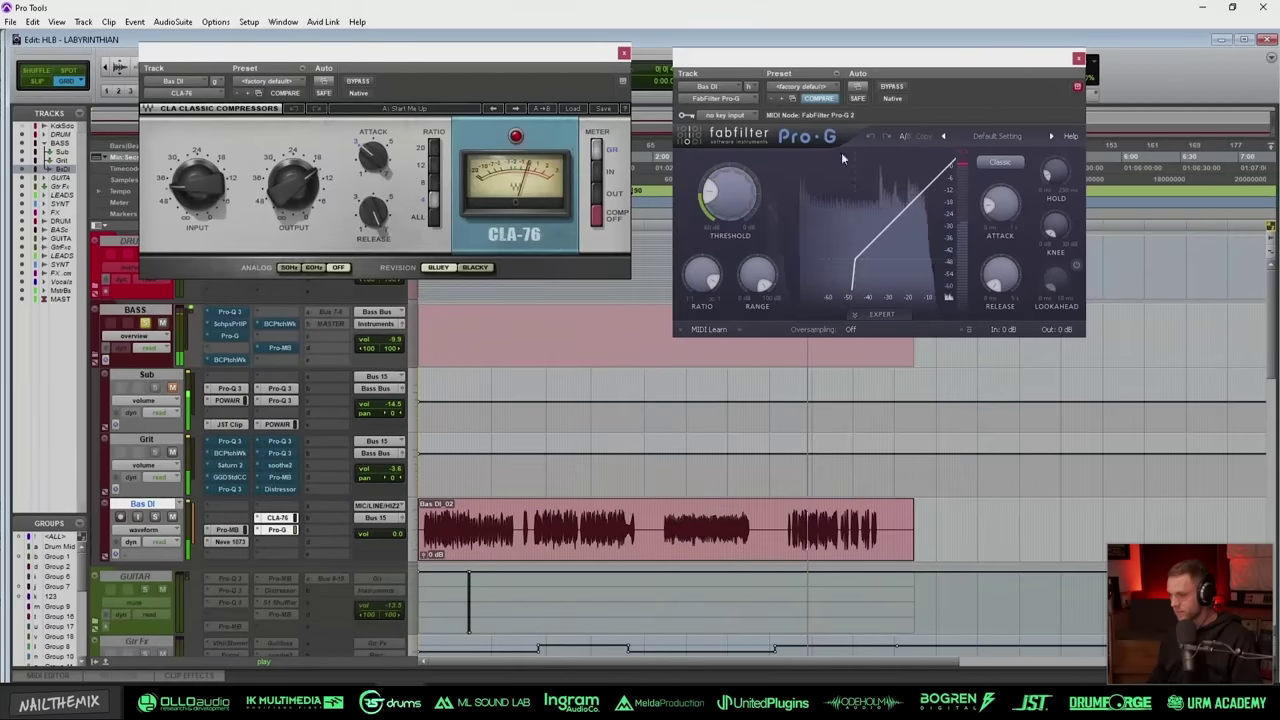
pyautogui.click(1077, 58)
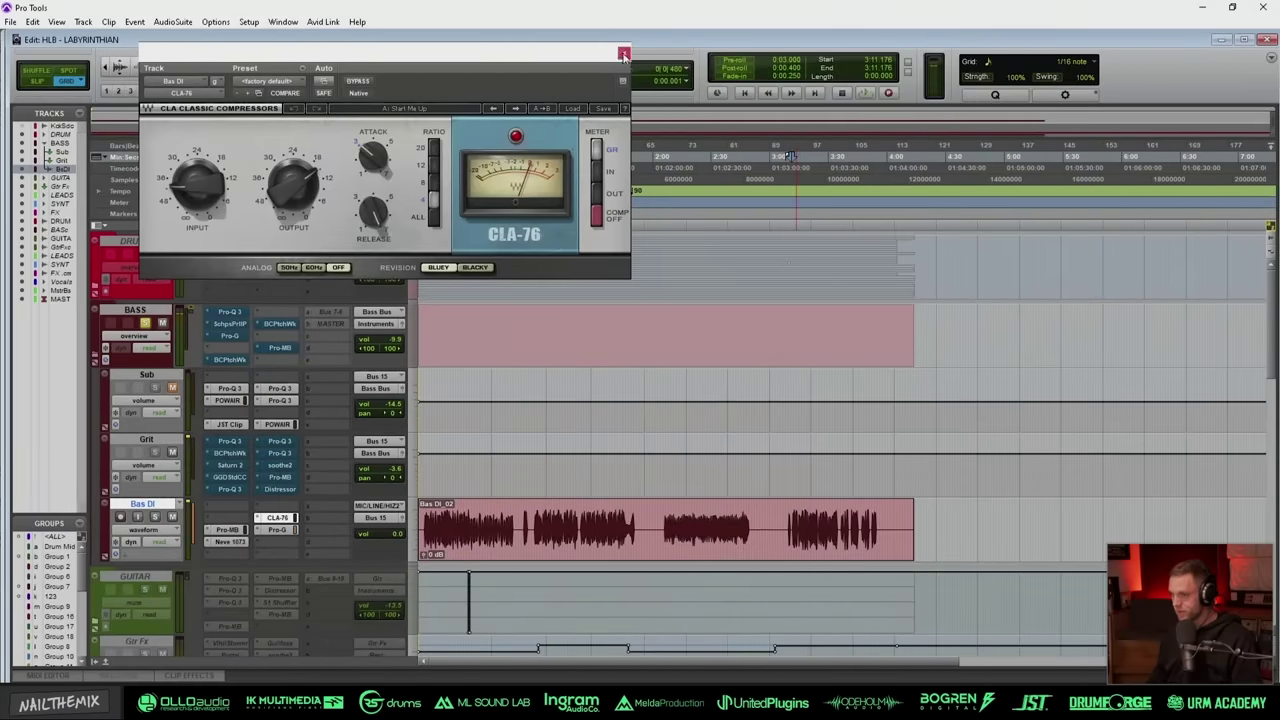
pyautogui.click(624, 52)
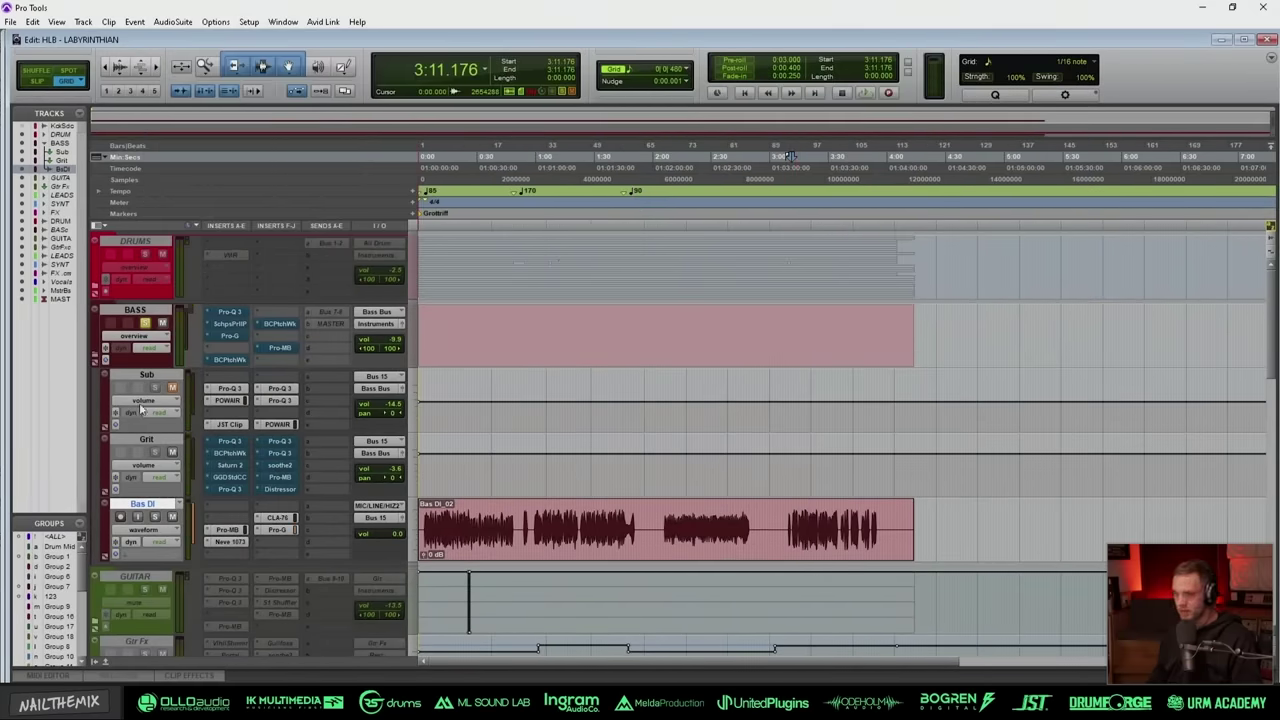
# Step: Open the Grit track's first Pro-Q 3 and activate it together with the Saturn 2 and GGDStdCC inserts
pyautogui.click(234, 442)
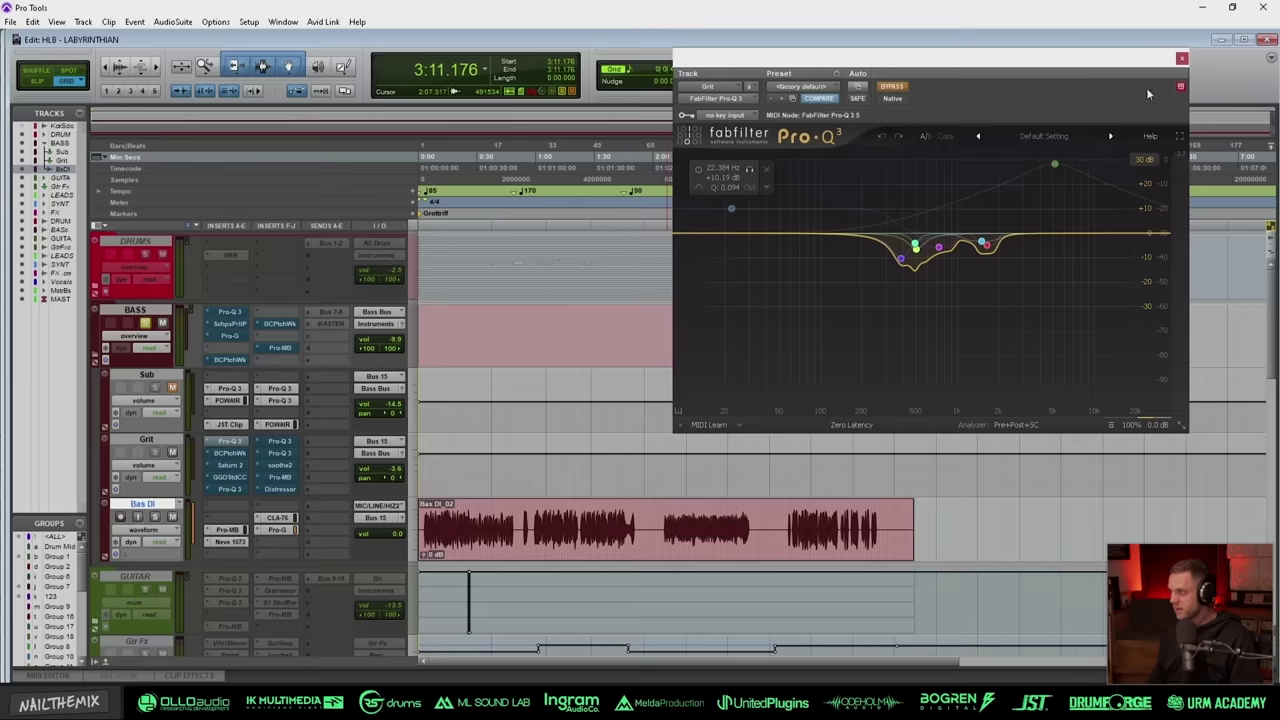
pyautogui.moveTo(902, 63); pyautogui.dragTo(645, 46)
pyautogui.click(236, 478)
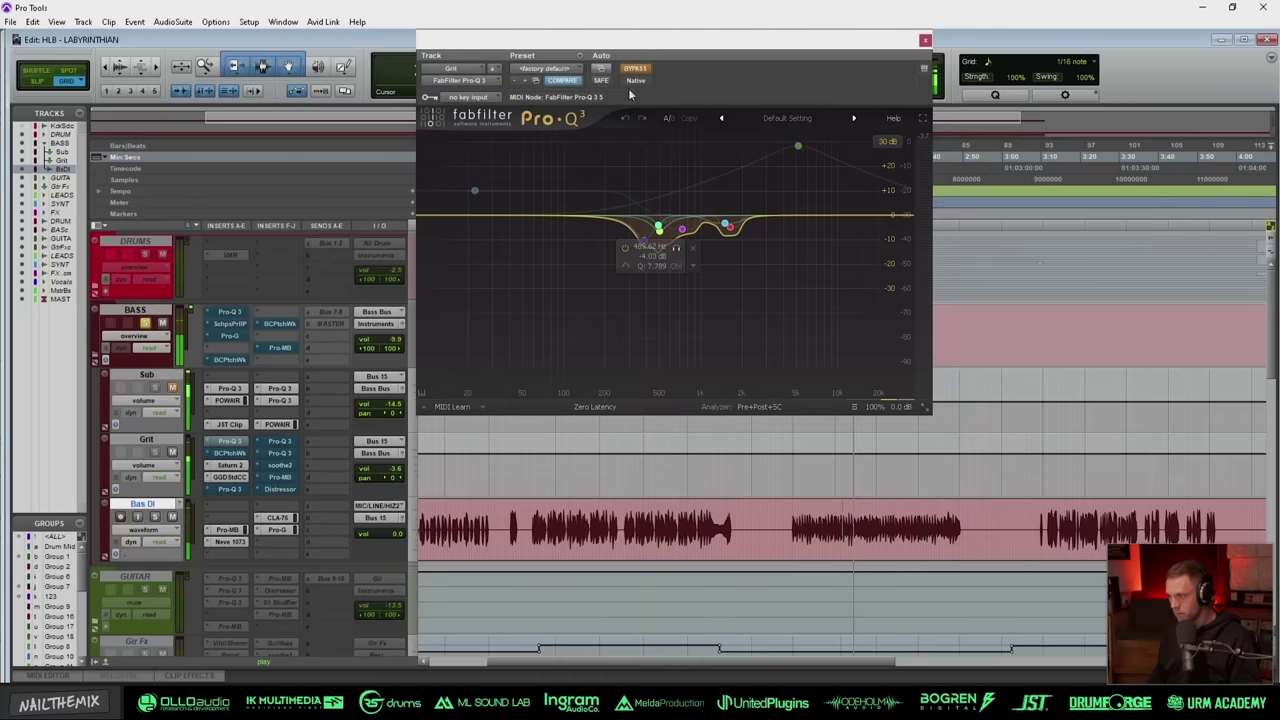
pyautogui.click(635, 70)
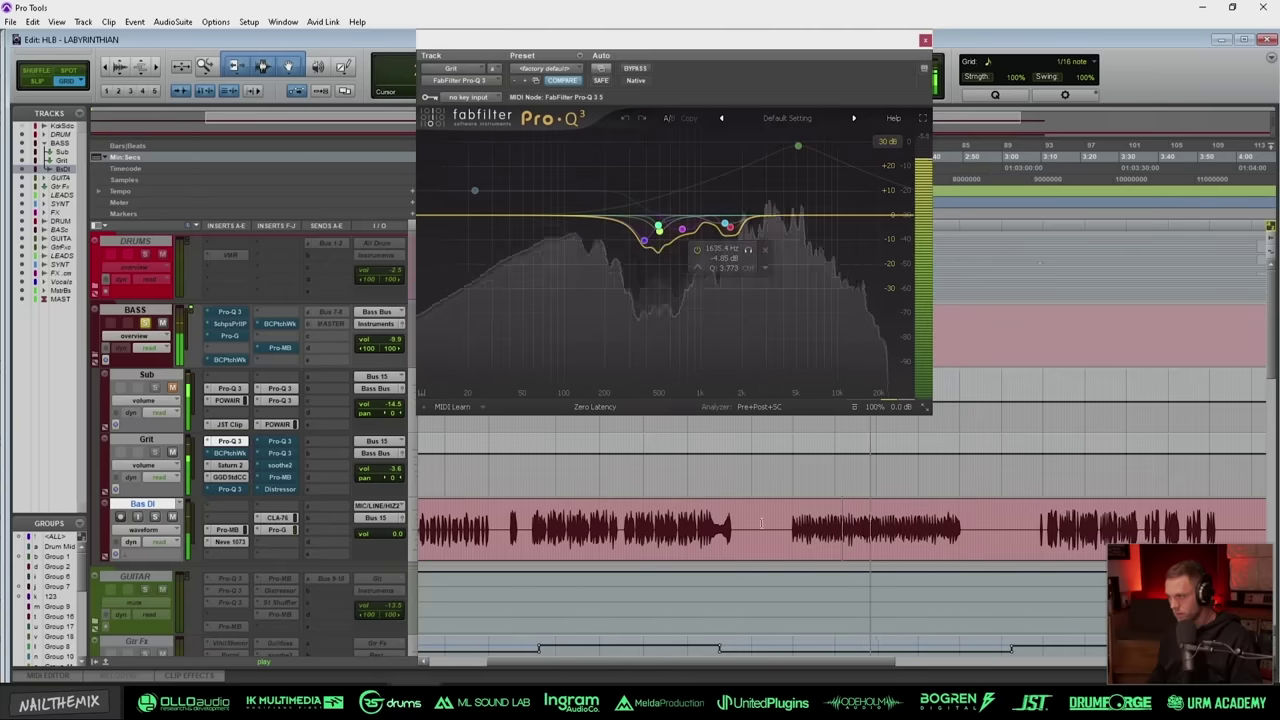
pyautogui.press('space')
# Step: Select a short Bas DI phrase shortly before the tempo change to 90 and play it to audition the Grit EQ
pyautogui.click(698, 509)
pyautogui.press('t')
pyautogui.press('t')
pyautogui.press('t')
pyautogui.press('t')
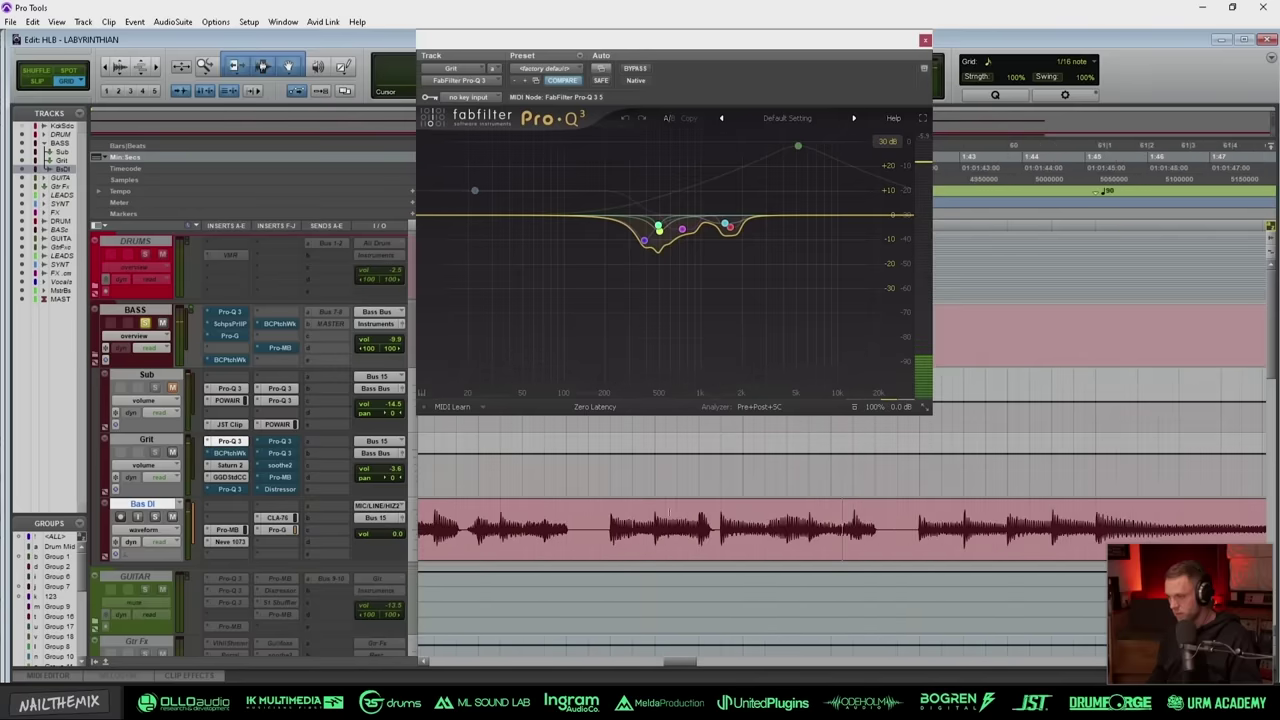
pyautogui.moveTo(610, 515); pyautogui.dragTo(721, 520)
pyautogui.press('space')
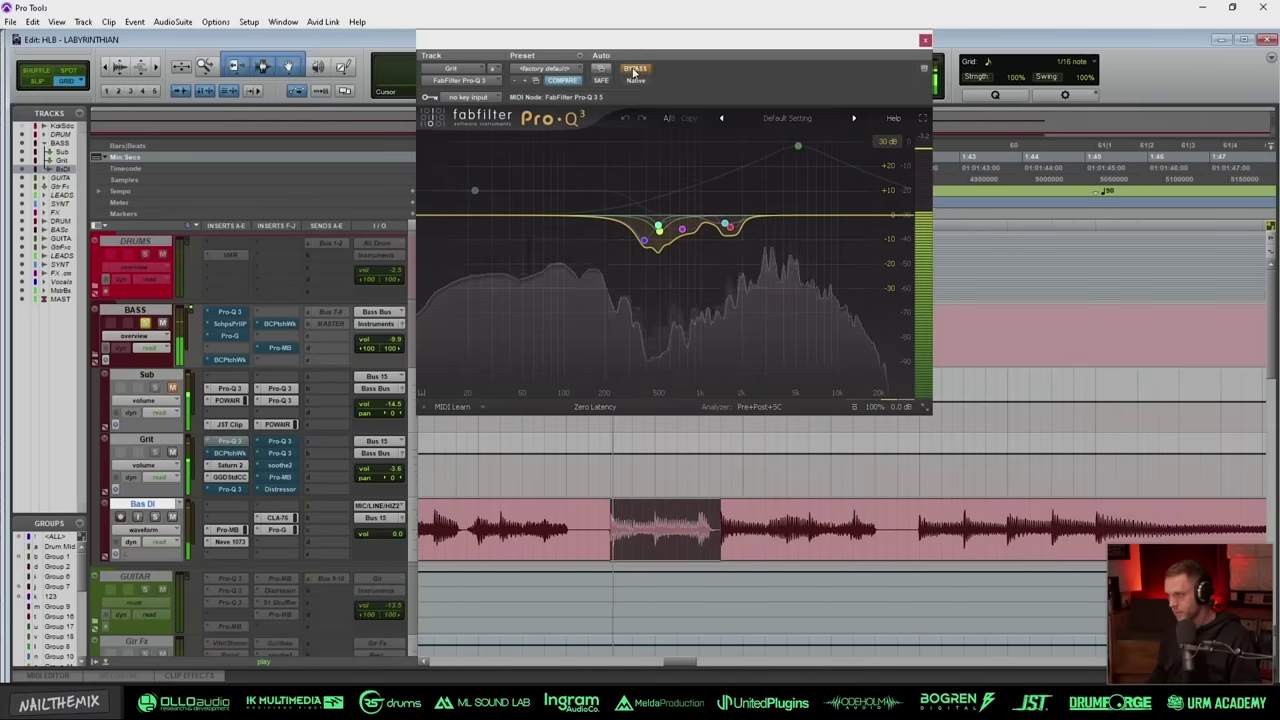
# Step: Compare the Grit track's first Pro-Q 3 bypassed and active while the selected phrase plays, and leave it active
pyautogui.click(634, 69)
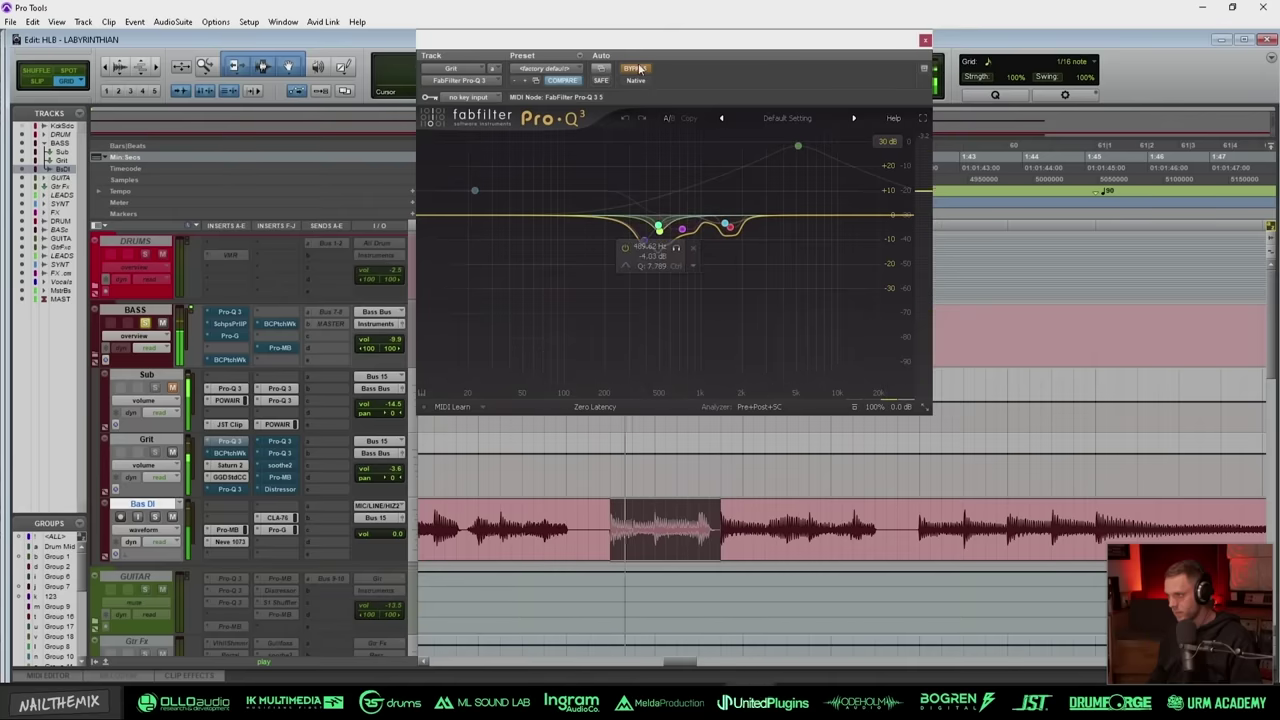
pyautogui.click(637, 69)
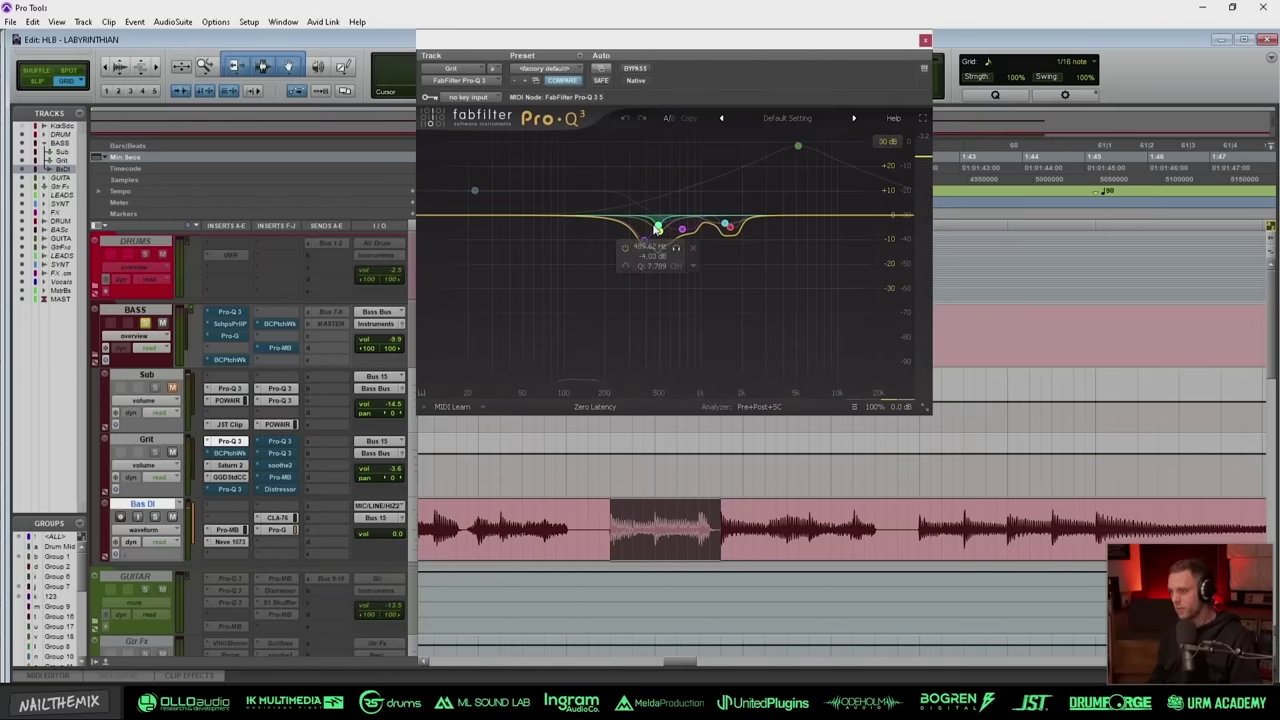
pyautogui.press('space')
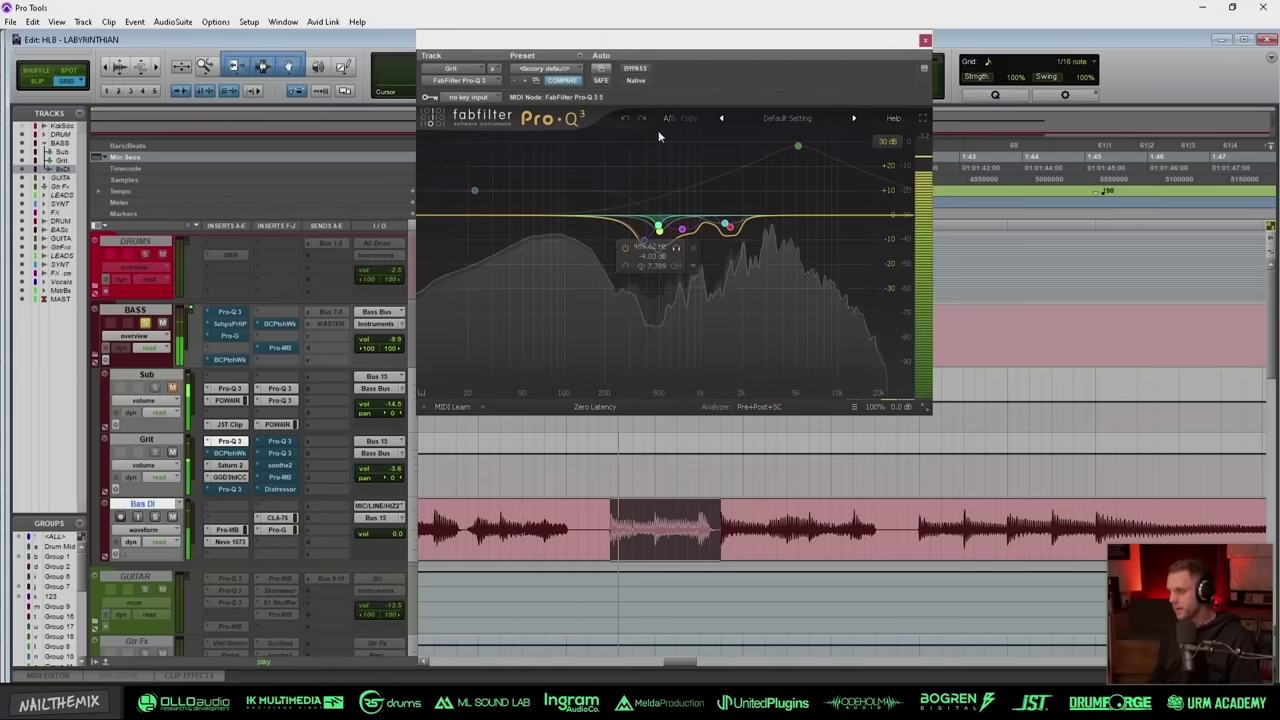
pyautogui.click(638, 69)
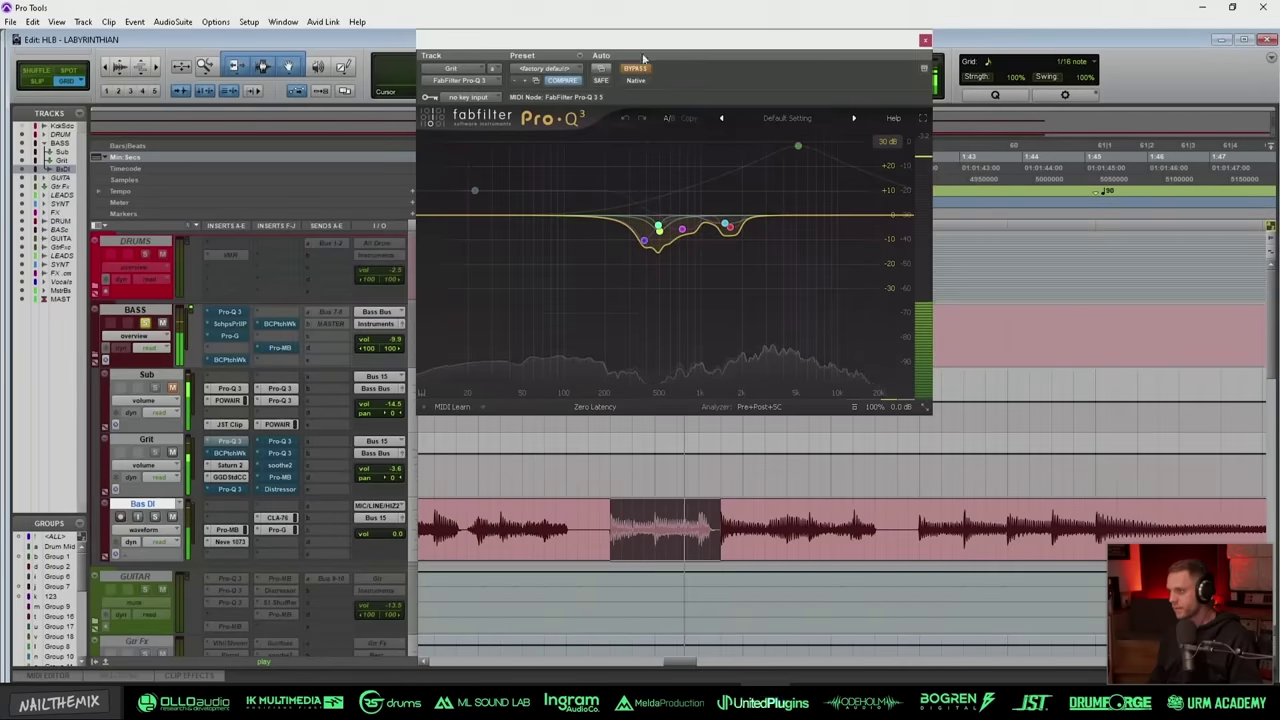
pyautogui.click(638, 69)
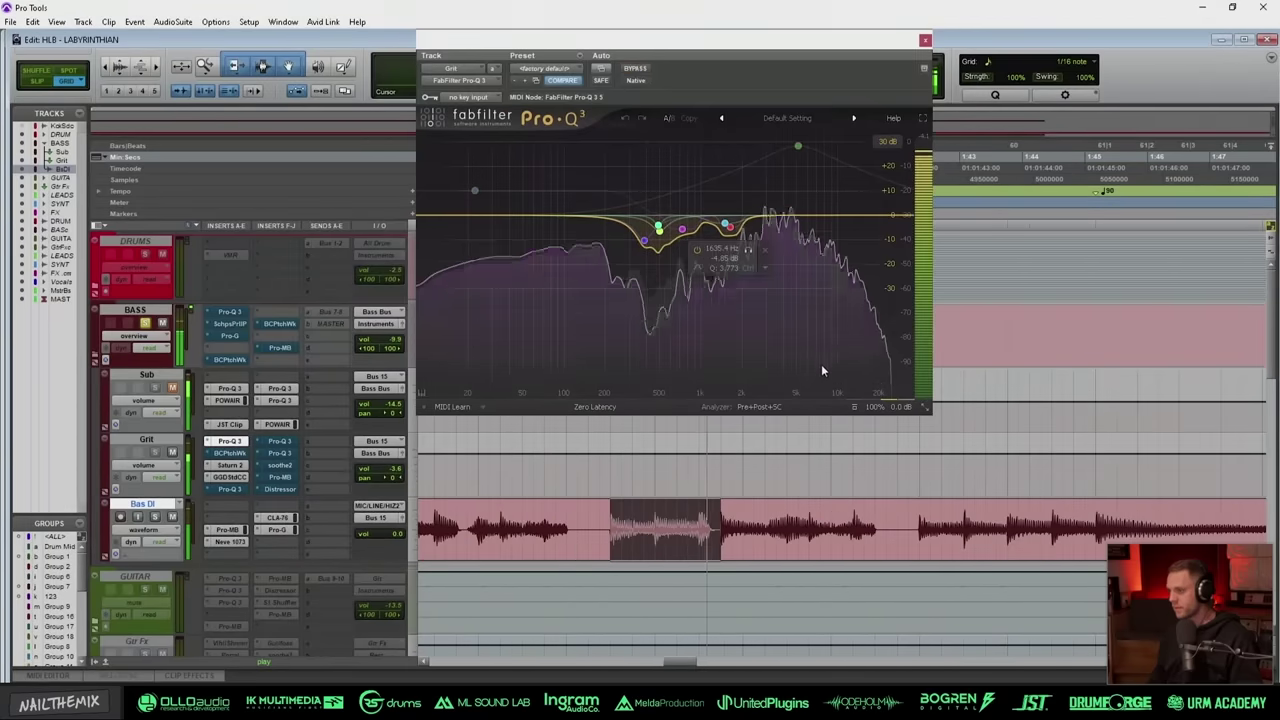
# Step: Replace the Pro-Q 3 window with the Grit track's Saturn 2 and GGD Studio Cabs Cali windows, keeping both in view
pyautogui.click(230, 465)
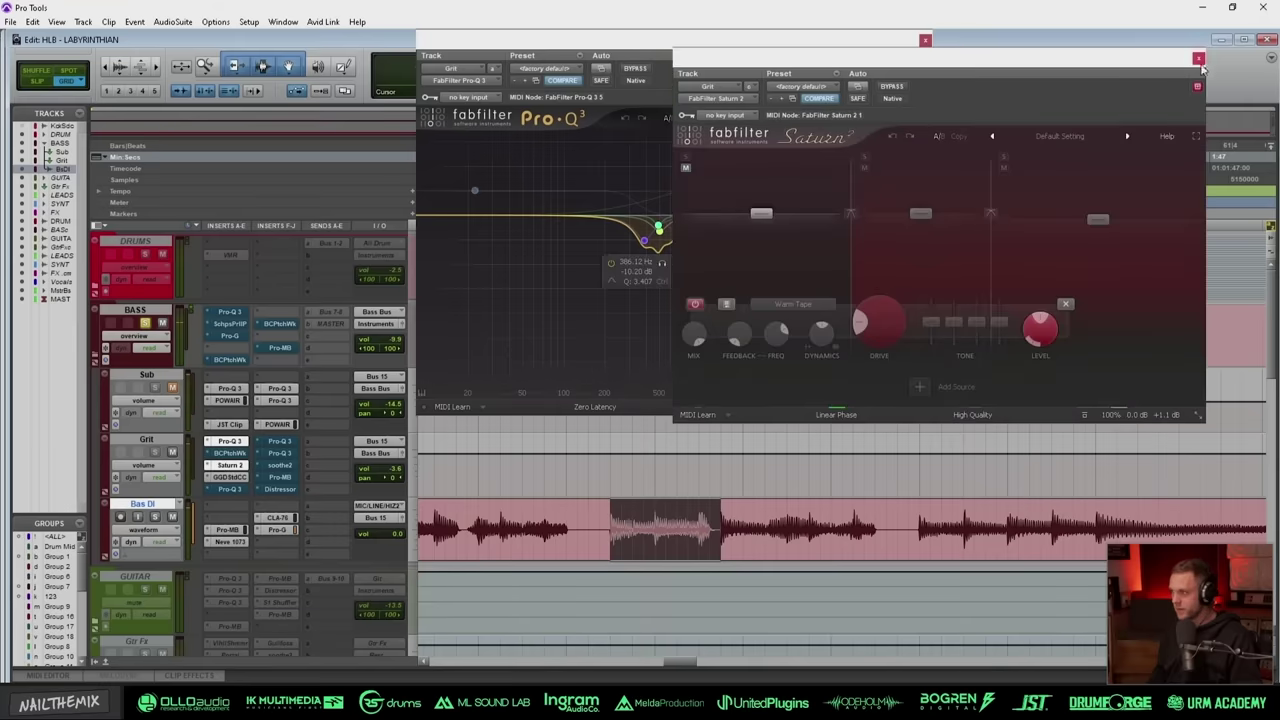
pyautogui.click(925, 40)
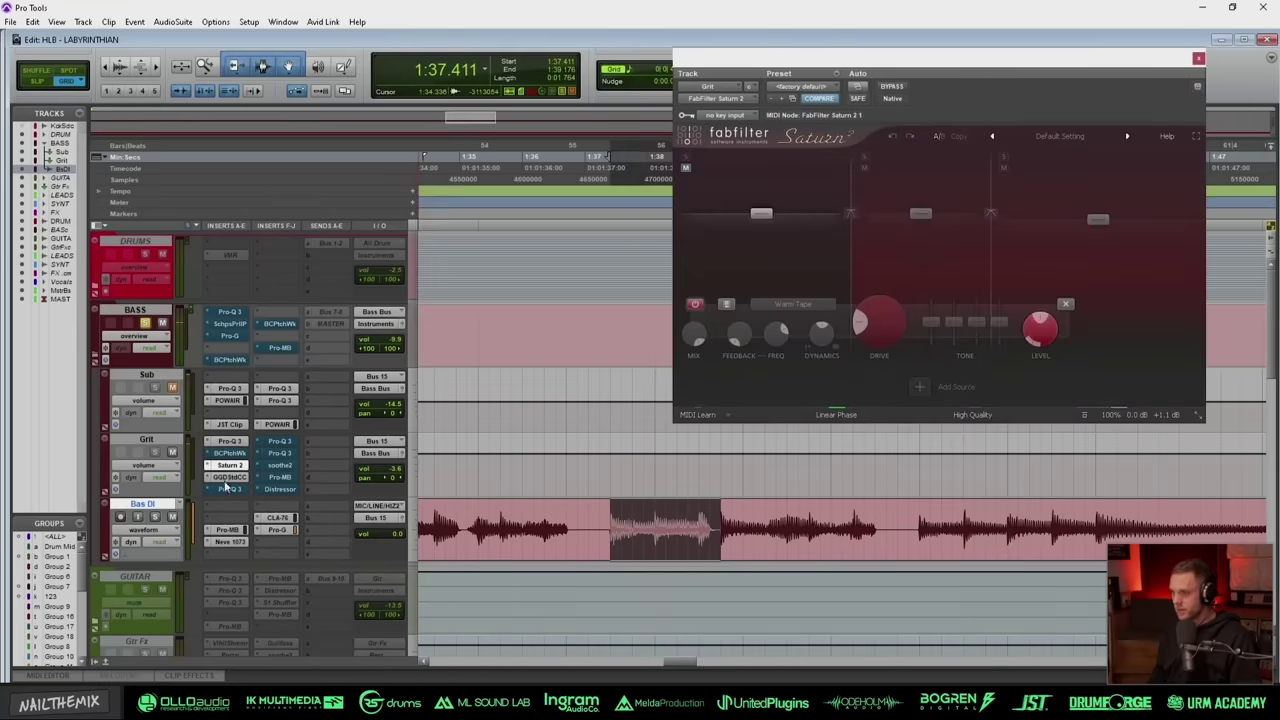
pyautogui.click(227, 479)
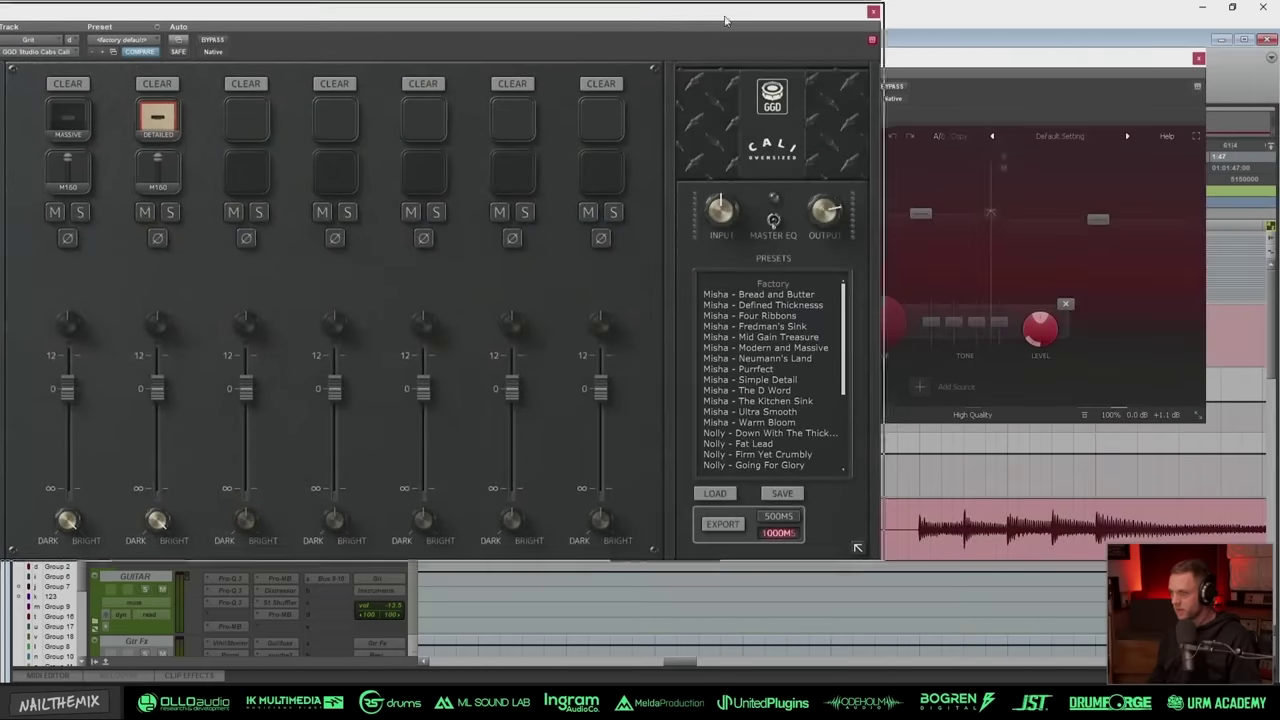
pyautogui.click(960, 60)
# Step: Audition Saturn 2's middle and high bands soloed in turn, clear the solo, and close both plug-in windows
pyautogui.click(945, 199)
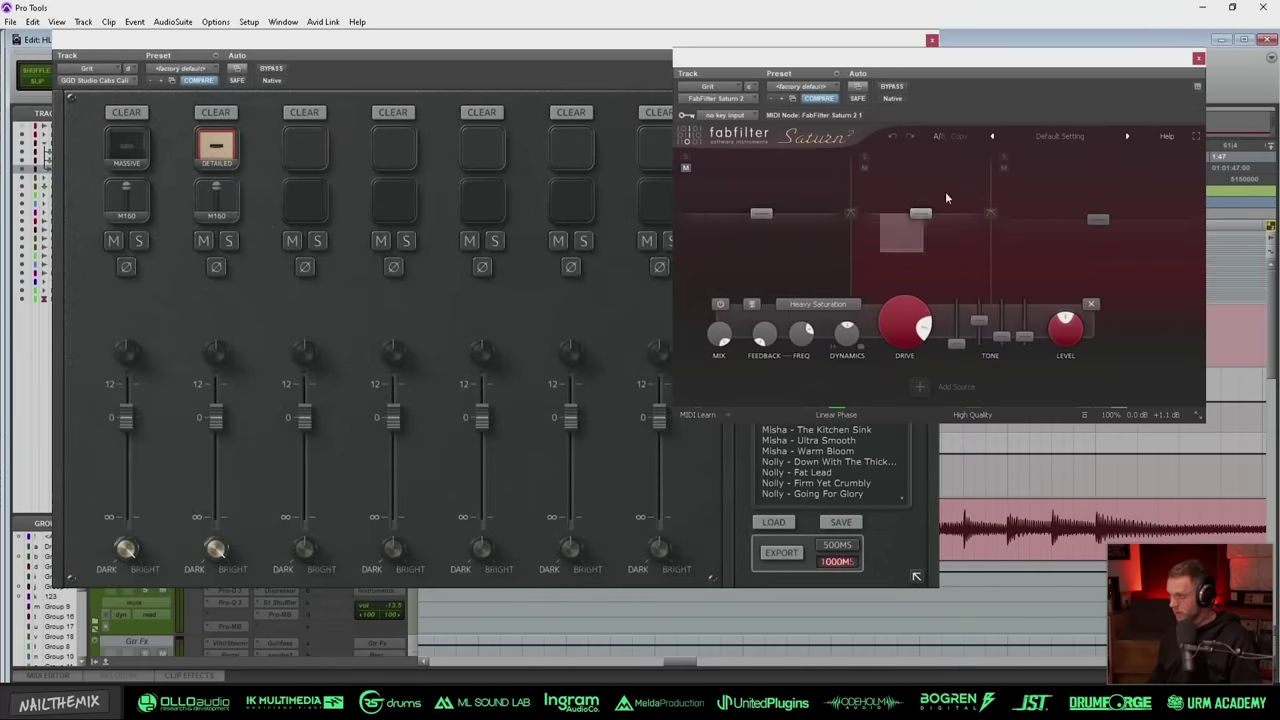
pyautogui.click(1060, 233)
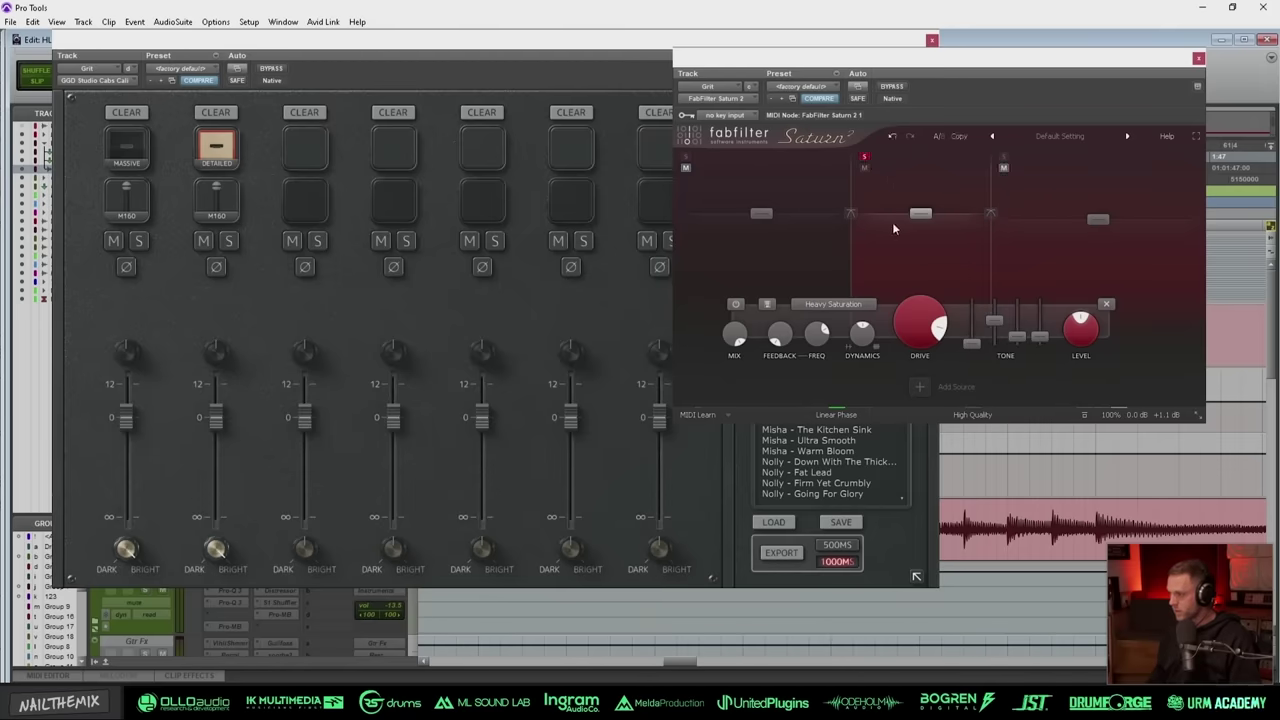
pyautogui.press('space')
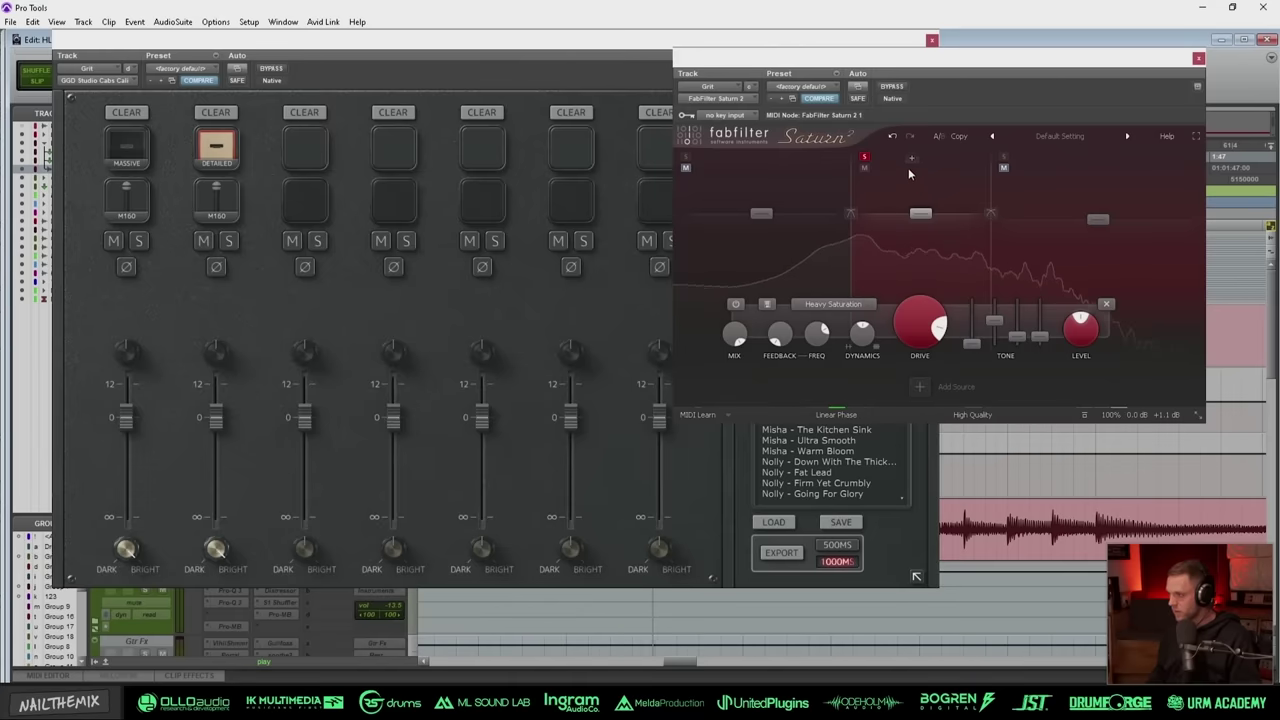
pyautogui.click(1004, 156)
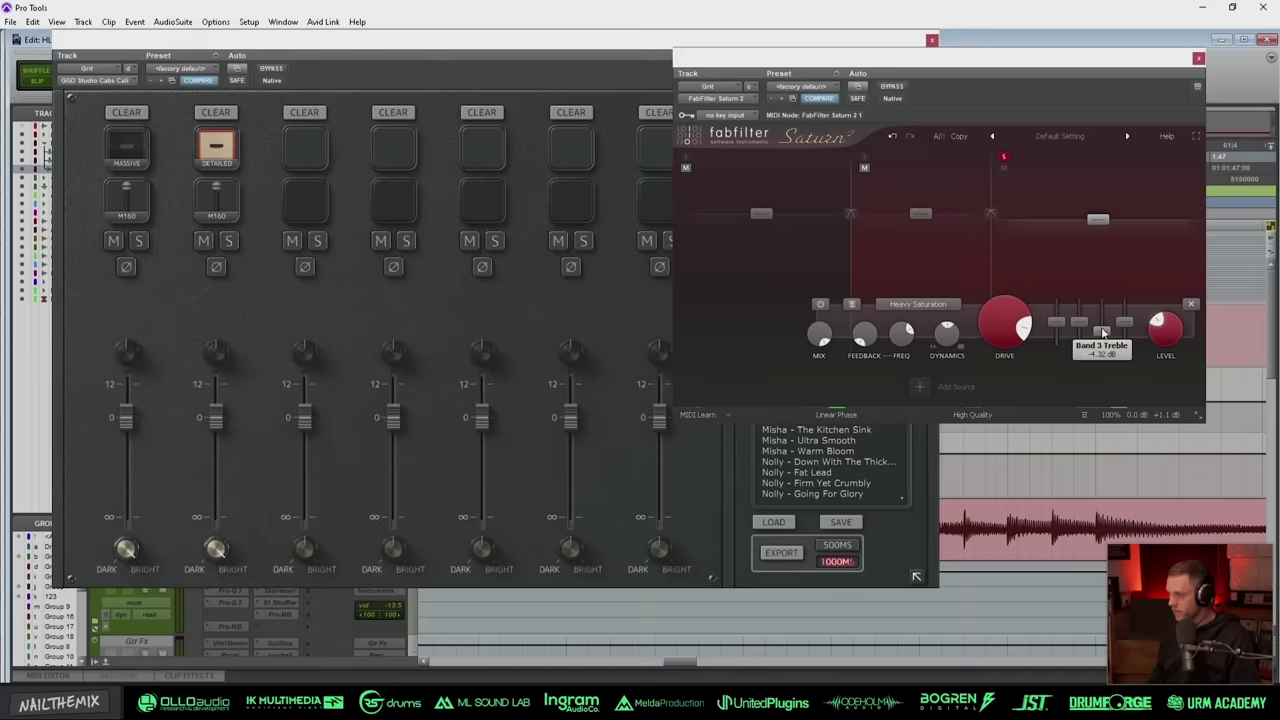
pyautogui.click(1004, 157)
pyautogui.press('space')
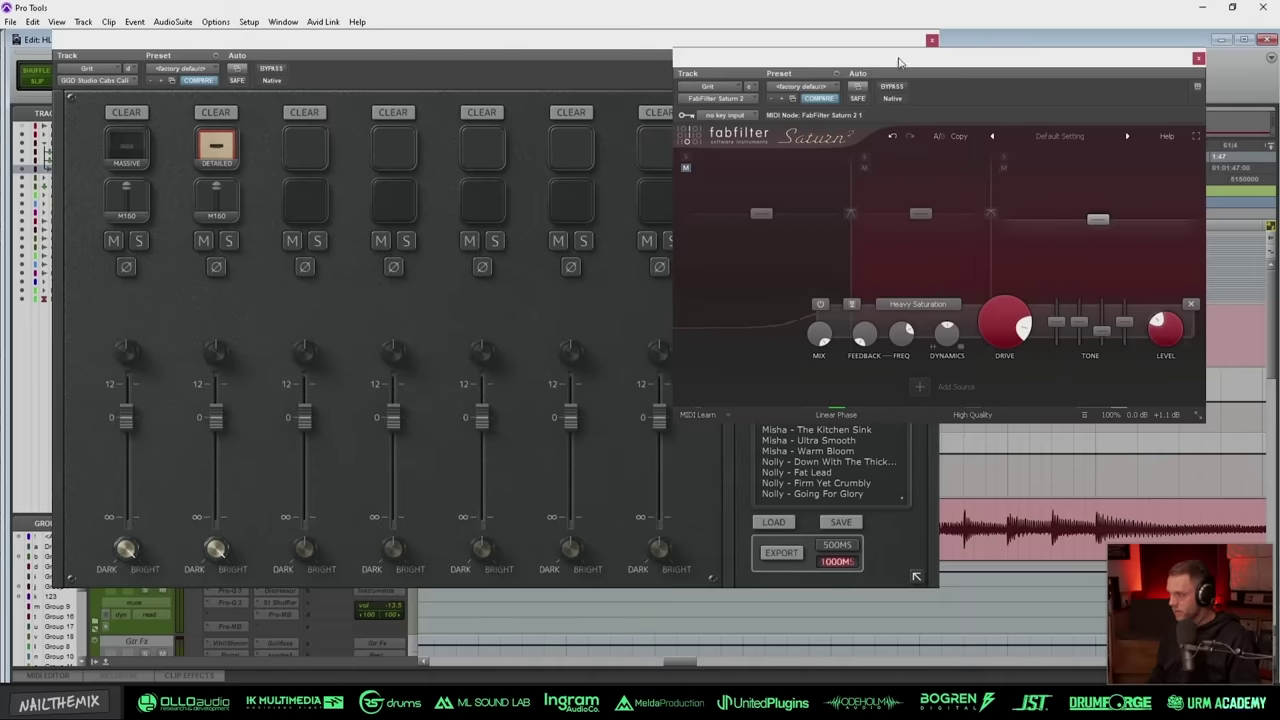
pyautogui.click(1198, 58)
pyautogui.click(932, 40)
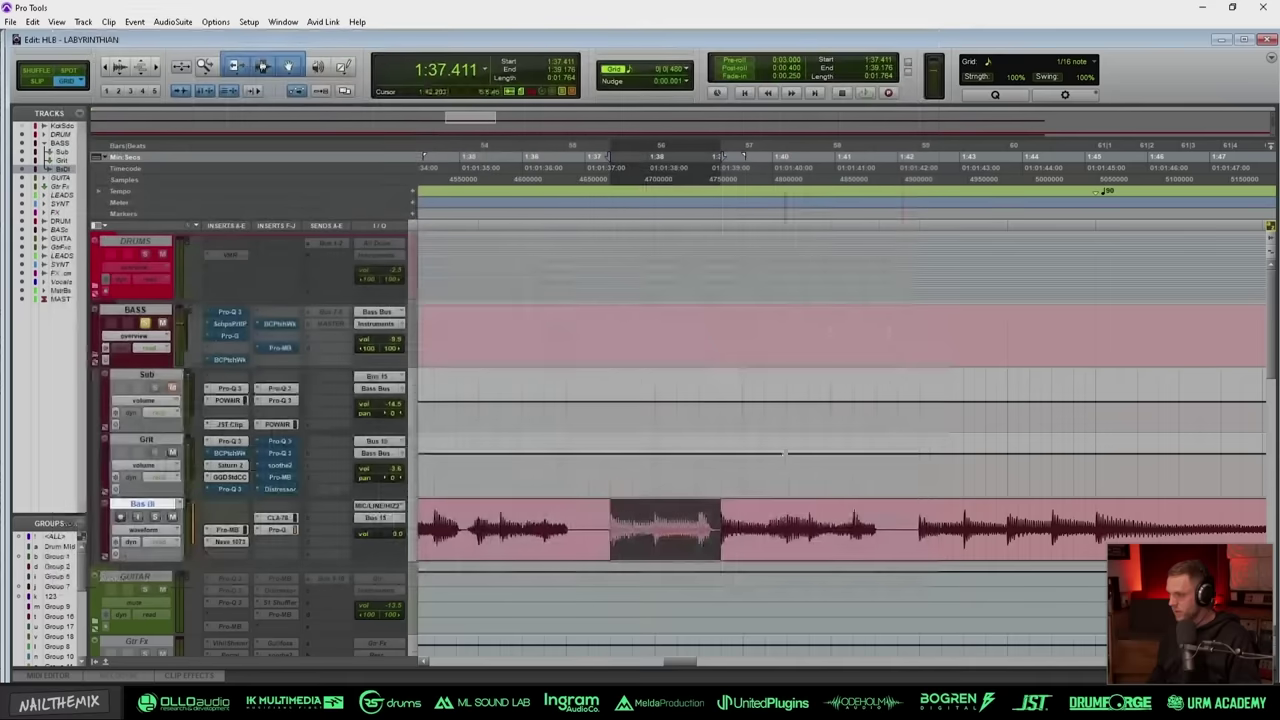
# Step: Play the Bas DI track from about 0:06, reposition the cursor at about 0:15, and stop playback
pyautogui.click(588, 527)
pyautogui.press('r')
pyautogui.press('r')
pyautogui.press('r')
pyautogui.press('r')
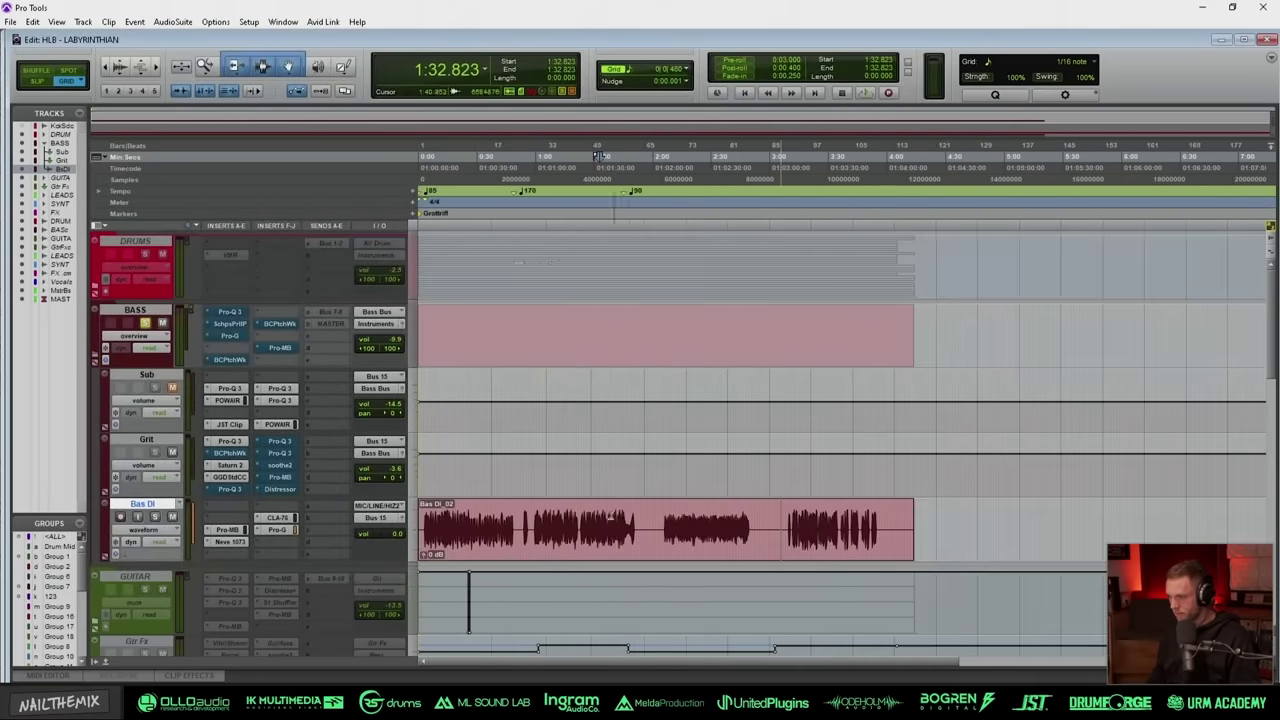
pyautogui.click(432, 516)
pyautogui.press('t')
pyautogui.press('t')
pyautogui.press('t')
pyautogui.press('space')
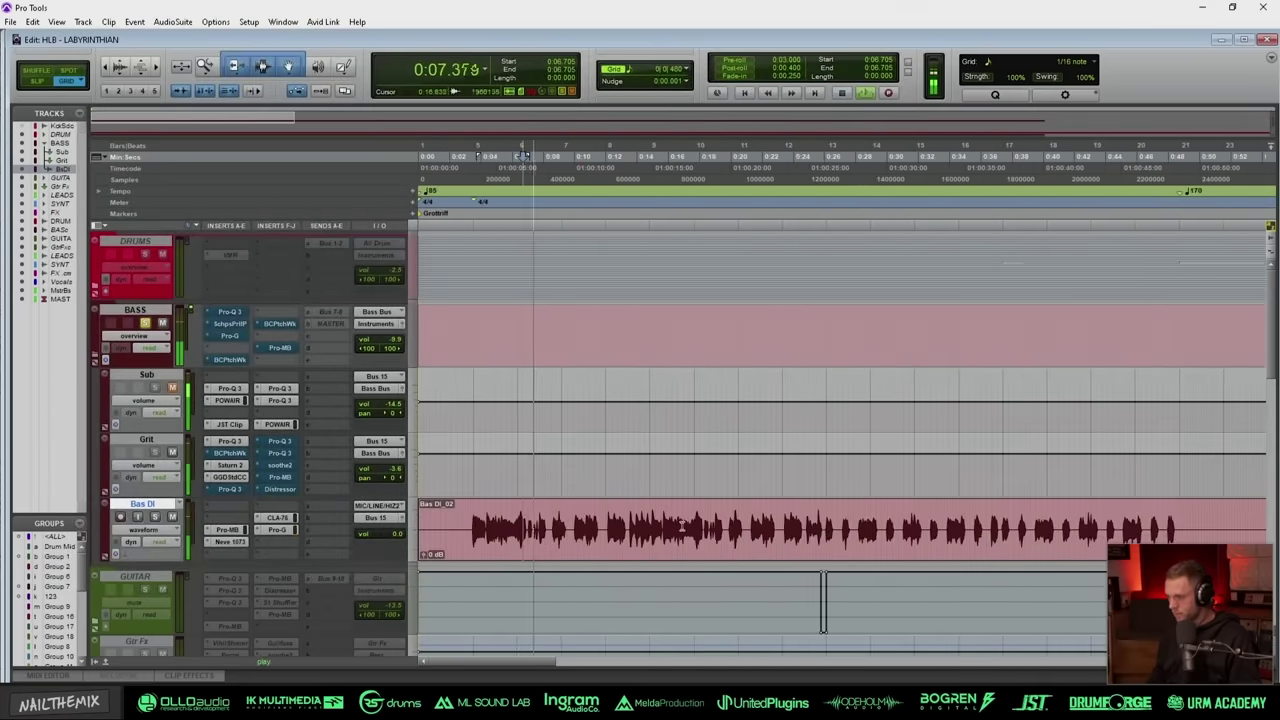
pyautogui.click(661, 519)
pyautogui.press('t')
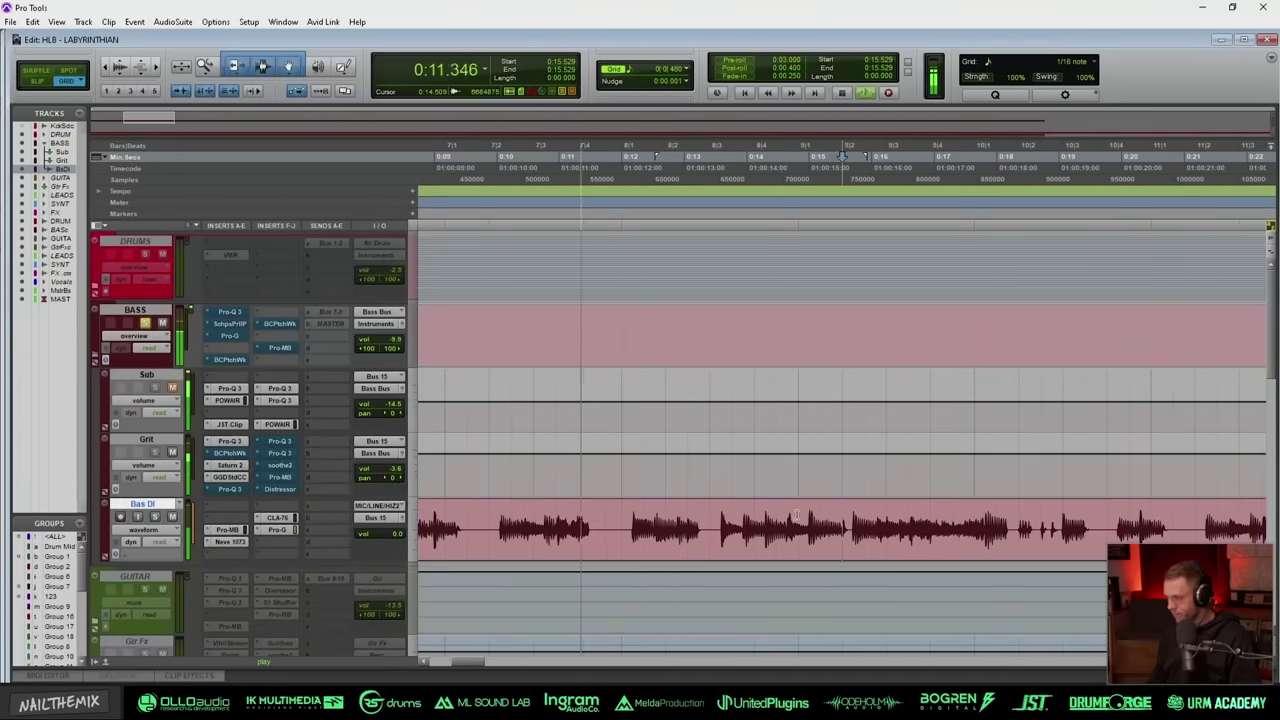
pyautogui.press('r')
pyautogui.press('space')
# Step: Select the Bas DI phrase from 3:11.843 to 3:14.509 near the start of the last bass section
pyautogui.press('r')
pyautogui.press('r')
pyautogui.press('r')
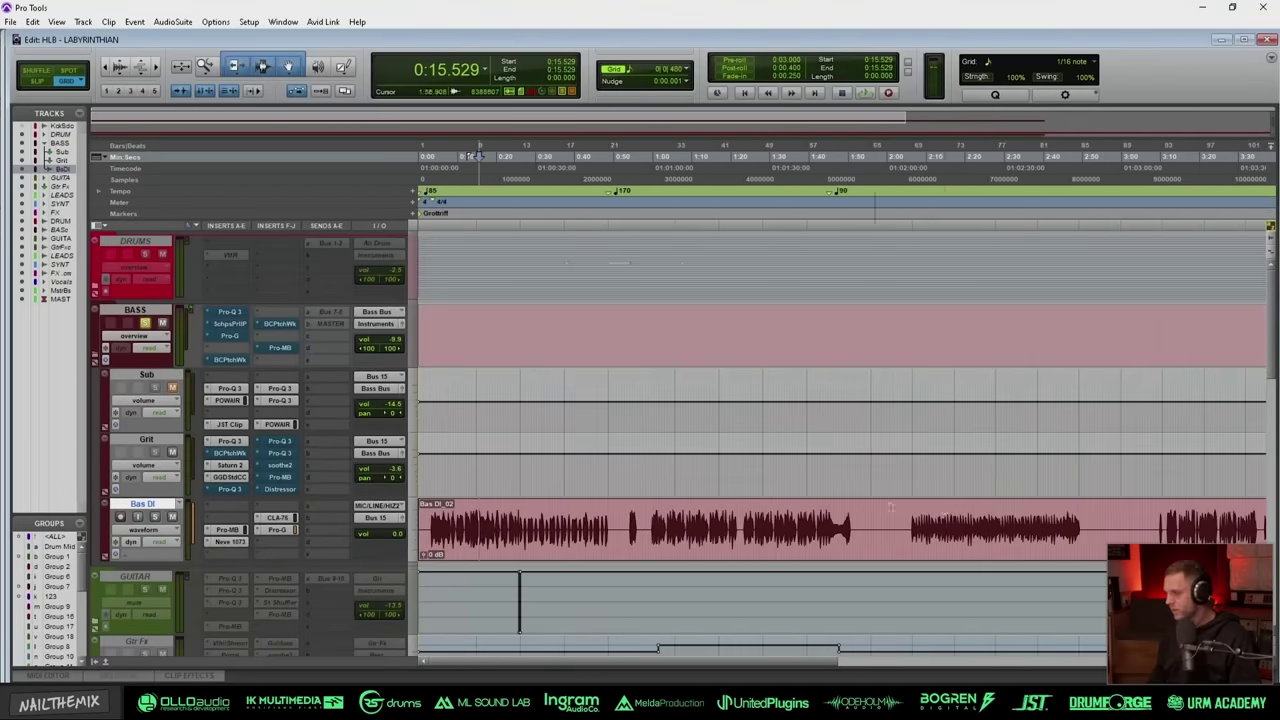
pyautogui.click(813, 530)
pyautogui.press('t')
pyautogui.press('t')
pyautogui.press('t')
pyautogui.press('t')
pyautogui.hscroll(-5, 840, 530)
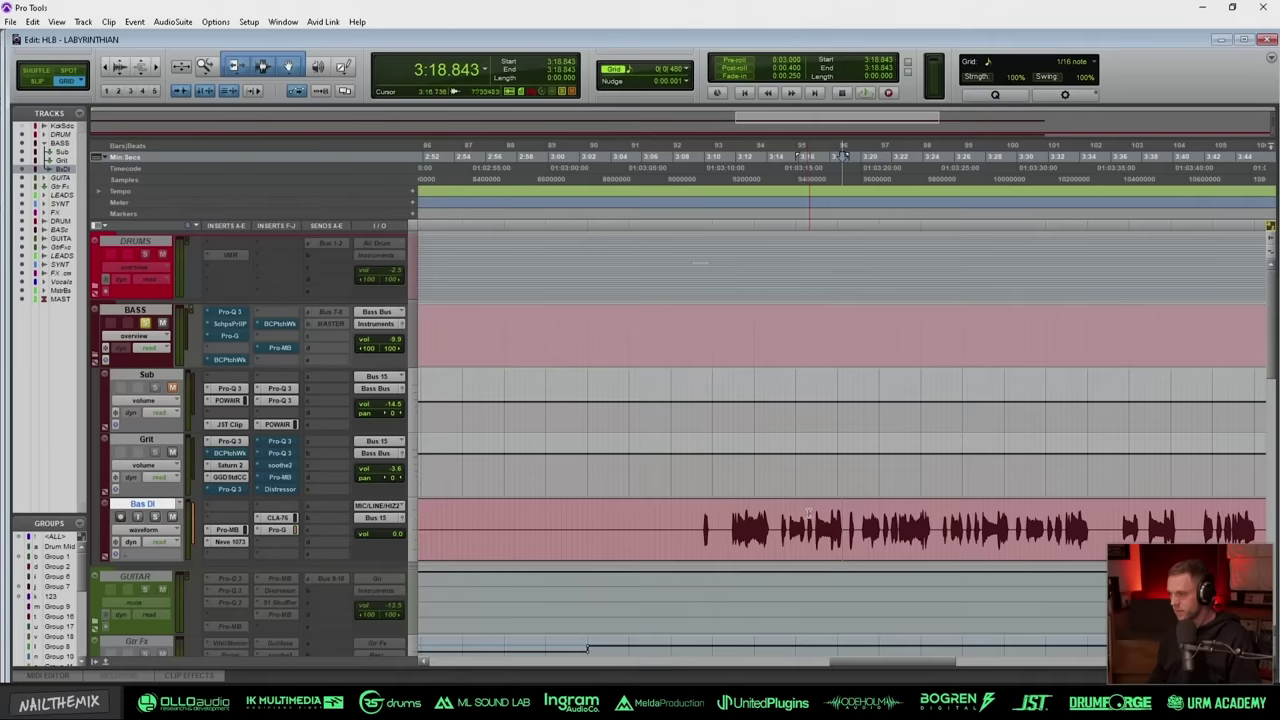
pyautogui.moveTo(698, 520)
pyautogui.mouseDown()
pyautogui.moveTo(612, 520)
pyautogui.moveTo(706, 514)
pyautogui.mouseUp()
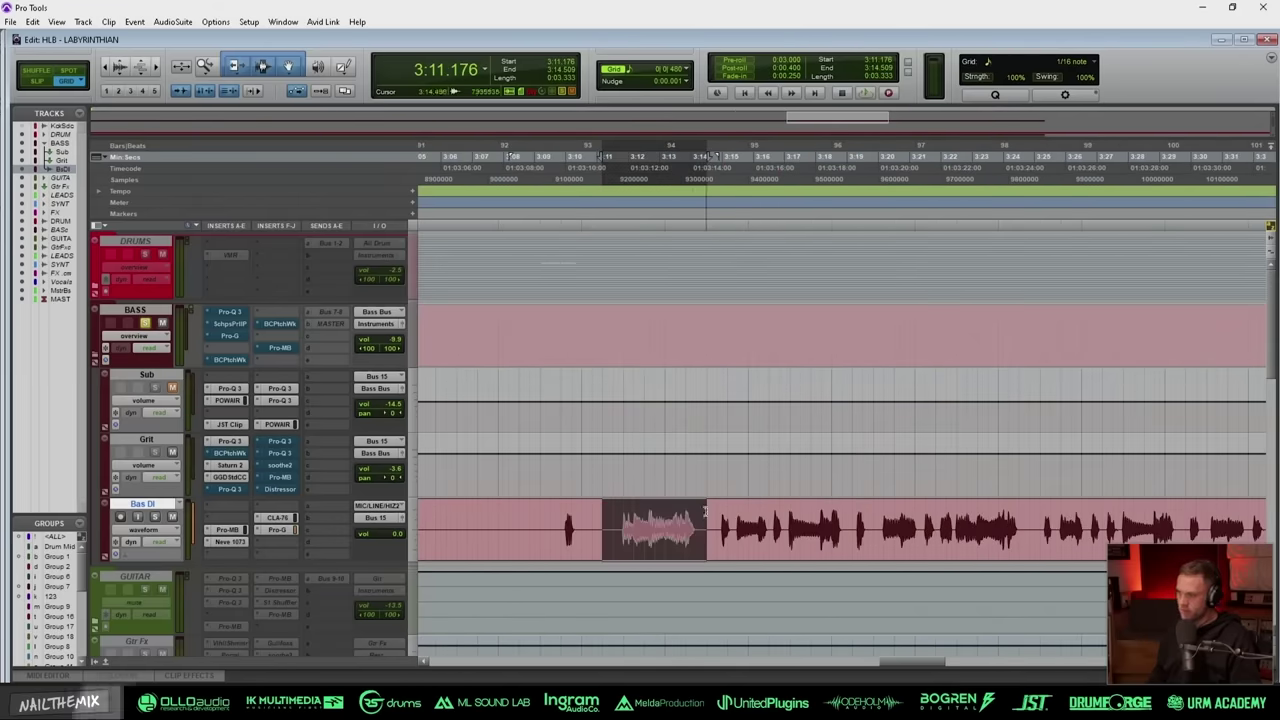
pyautogui.keyDown('shift'); pyautogui.click(624, 517); pyautogui.keyUp('shift')
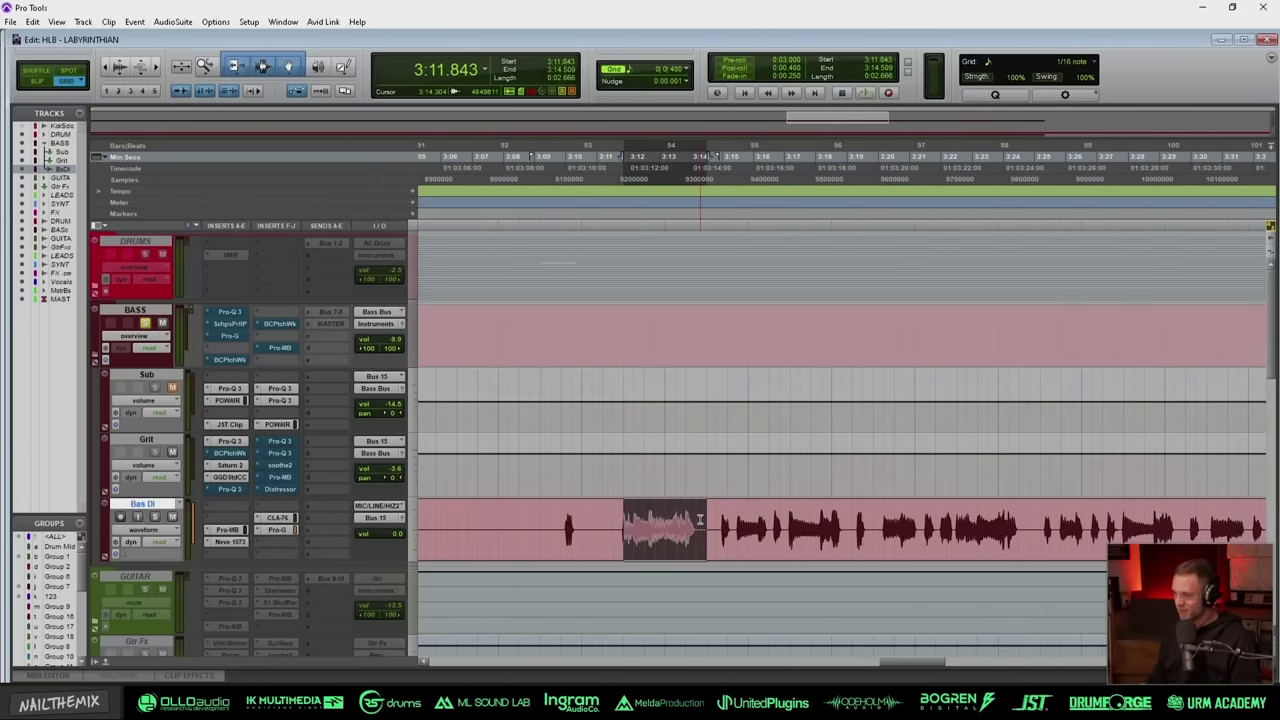
# Step: Play the selected Bas DI phrase for a quick listen and stop playback
pyautogui.press('space')
pyautogui.hotkey('ctrl', ']')
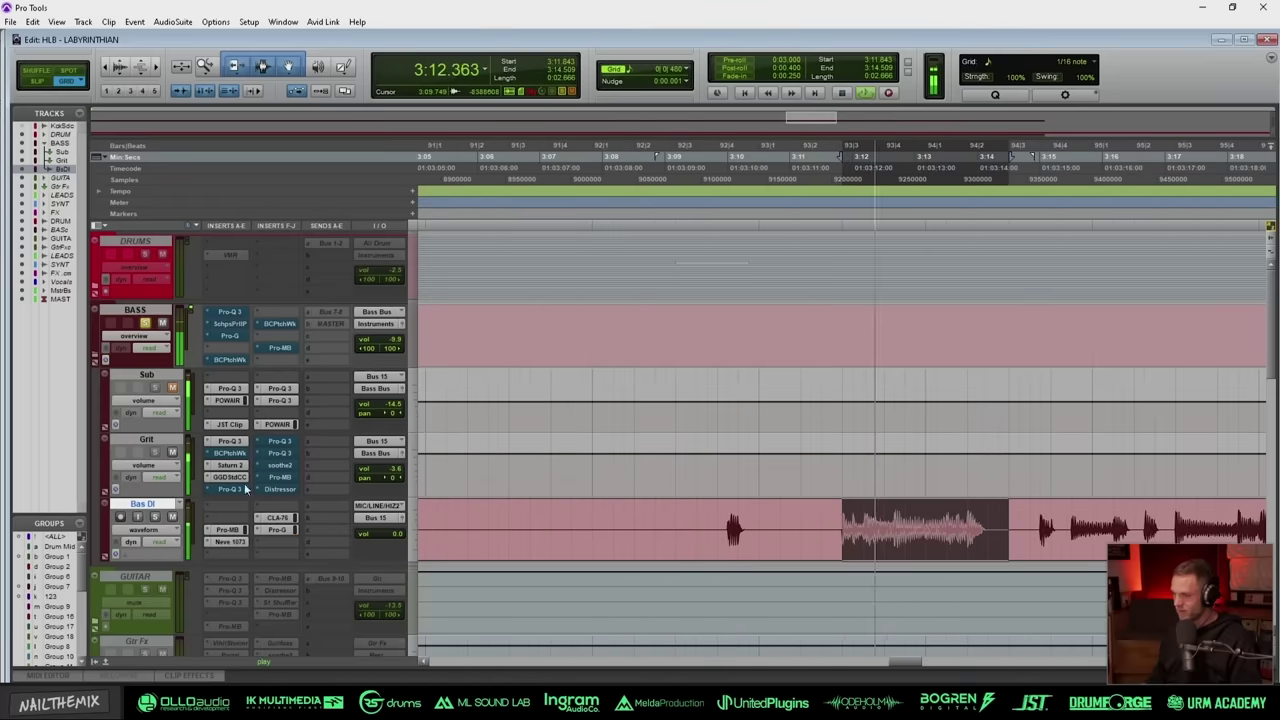
pyautogui.press('space')
# Step: Open Blue Cat's PatchWork on the Grit track and arrange its two Pro-Q 3 windows and TSE X50 v2 around the chain view
pyautogui.click(232, 454)
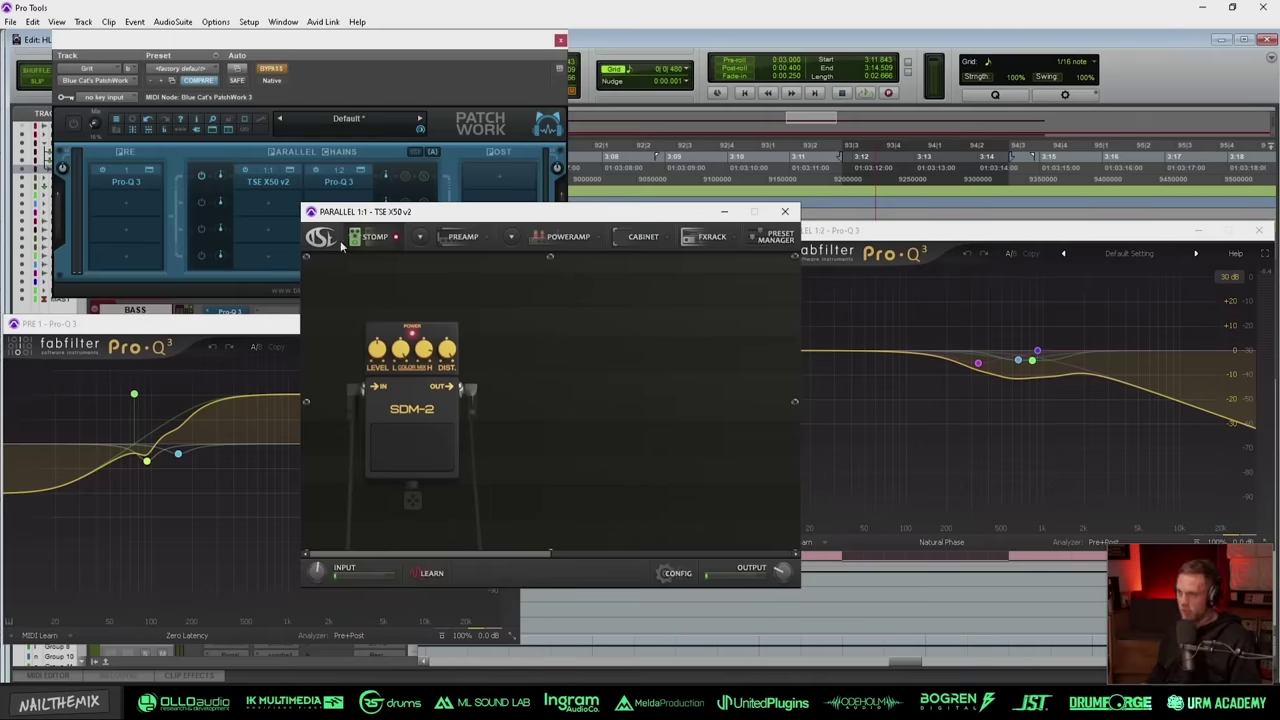
pyautogui.moveTo(359, 213); pyautogui.dragTo(528, 240)
pyautogui.moveTo(306, 323); pyautogui.dragTo(370, 176)
pyautogui.moveTo(850, 246); pyautogui.dragTo(579, 235)
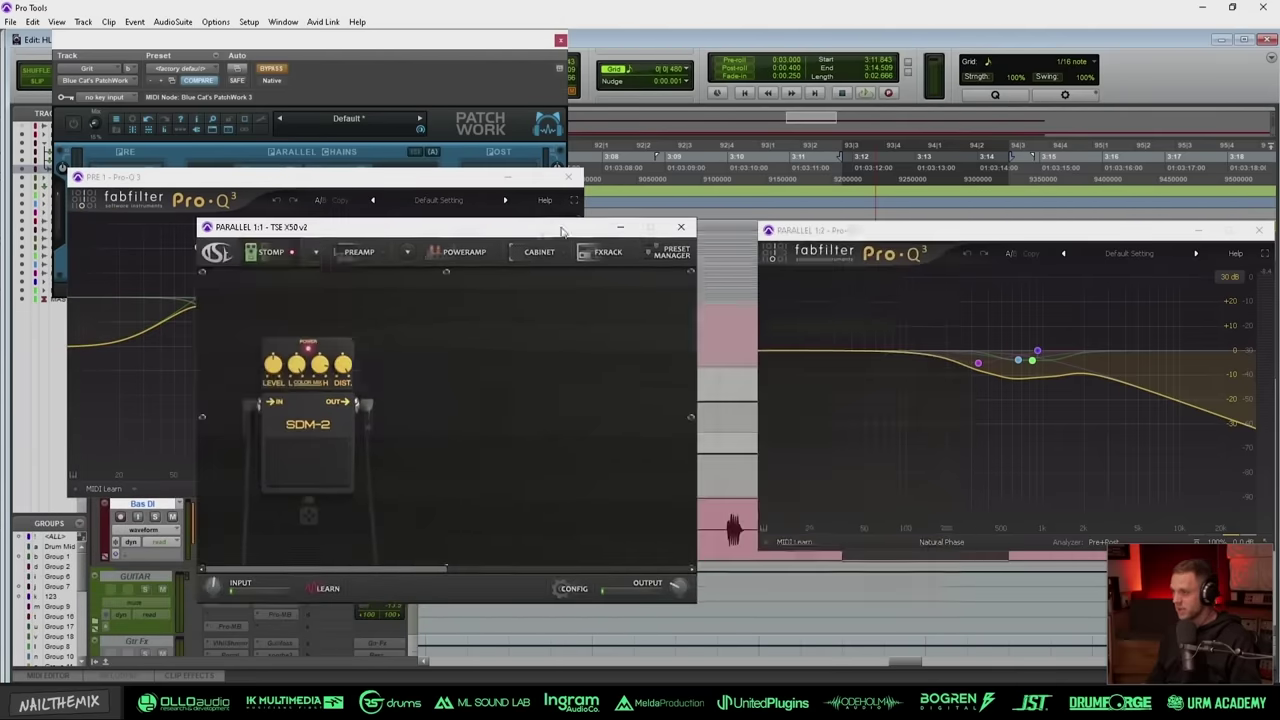
pyautogui.moveTo(854, 242); pyautogui.dragTo(717, 224)
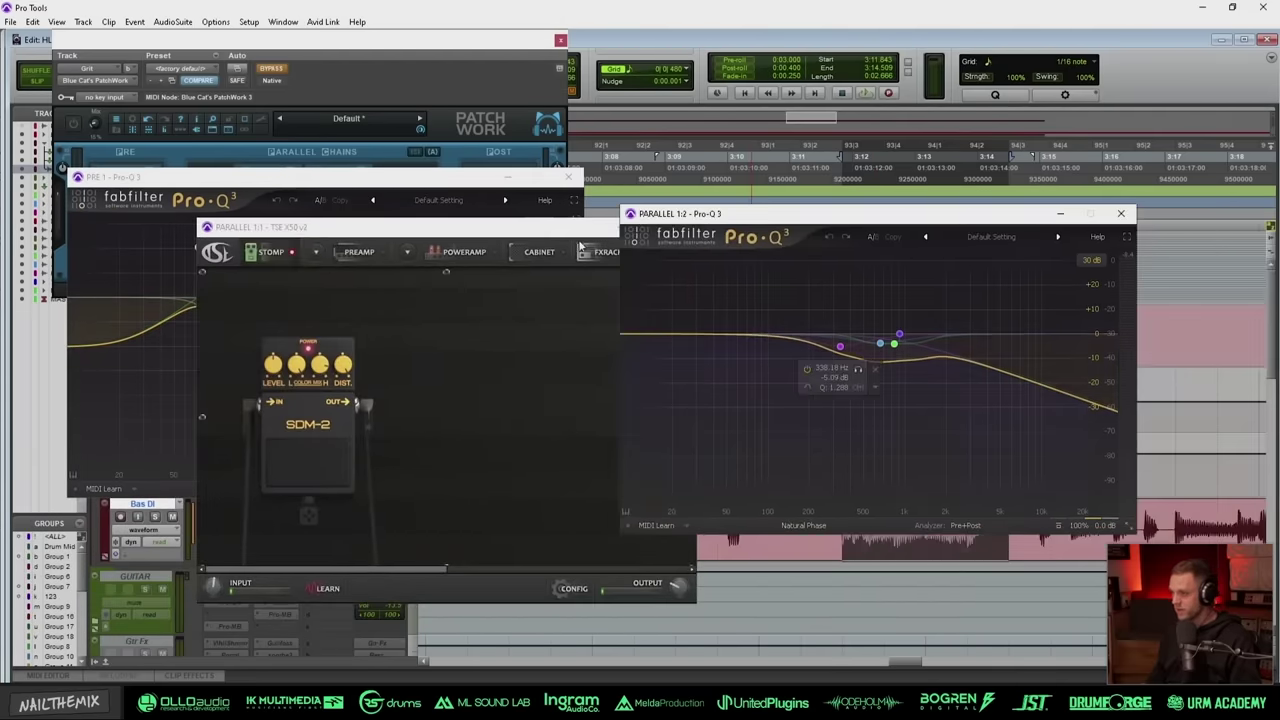
pyautogui.moveTo(565, 238); pyautogui.dragTo(688, 255)
pyautogui.moveTo(575, 250); pyautogui.dragTo(624, 322)
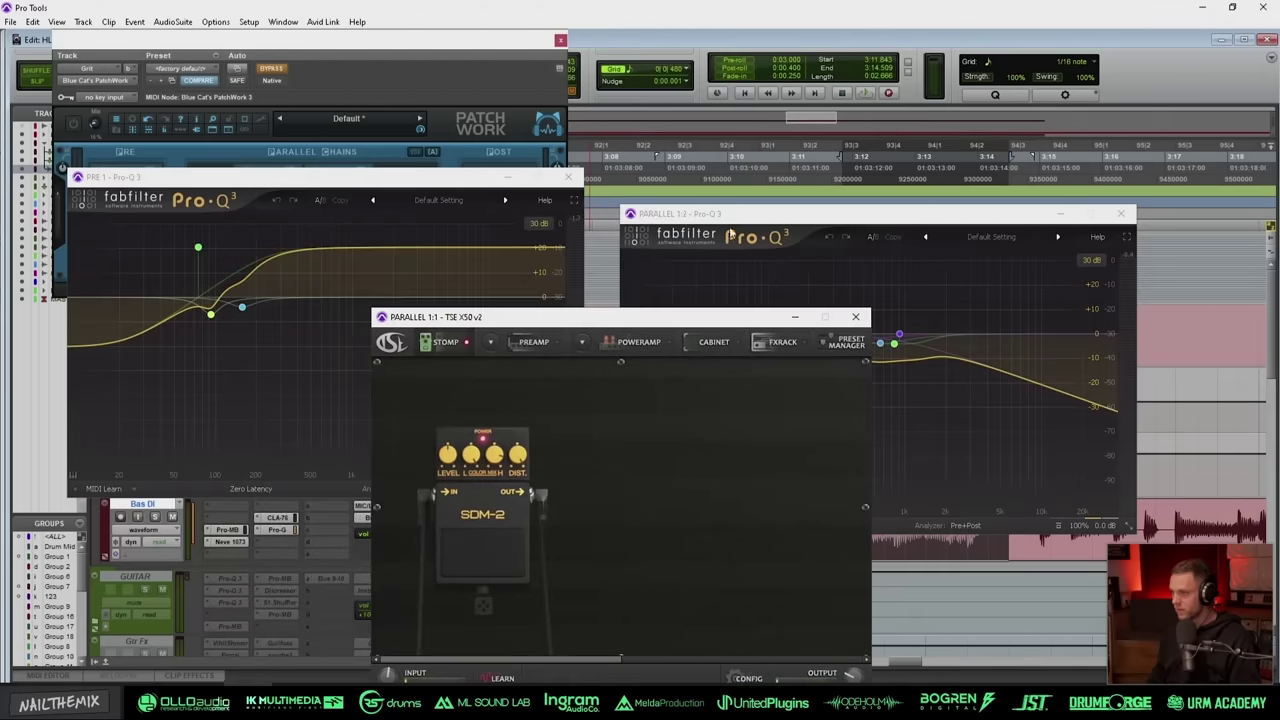
pyautogui.moveTo(330, 177); pyautogui.dragTo(317, 283)
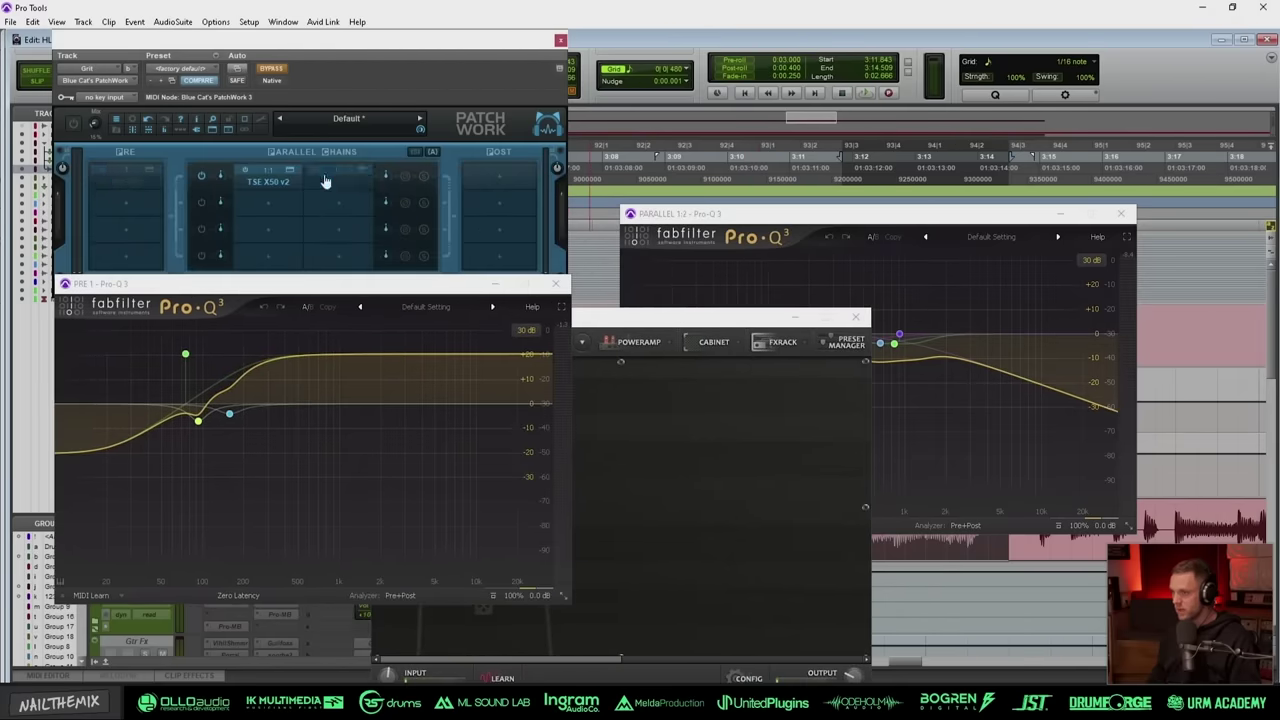
pyautogui.moveTo(606, 308); pyautogui.dragTo(623, 181)
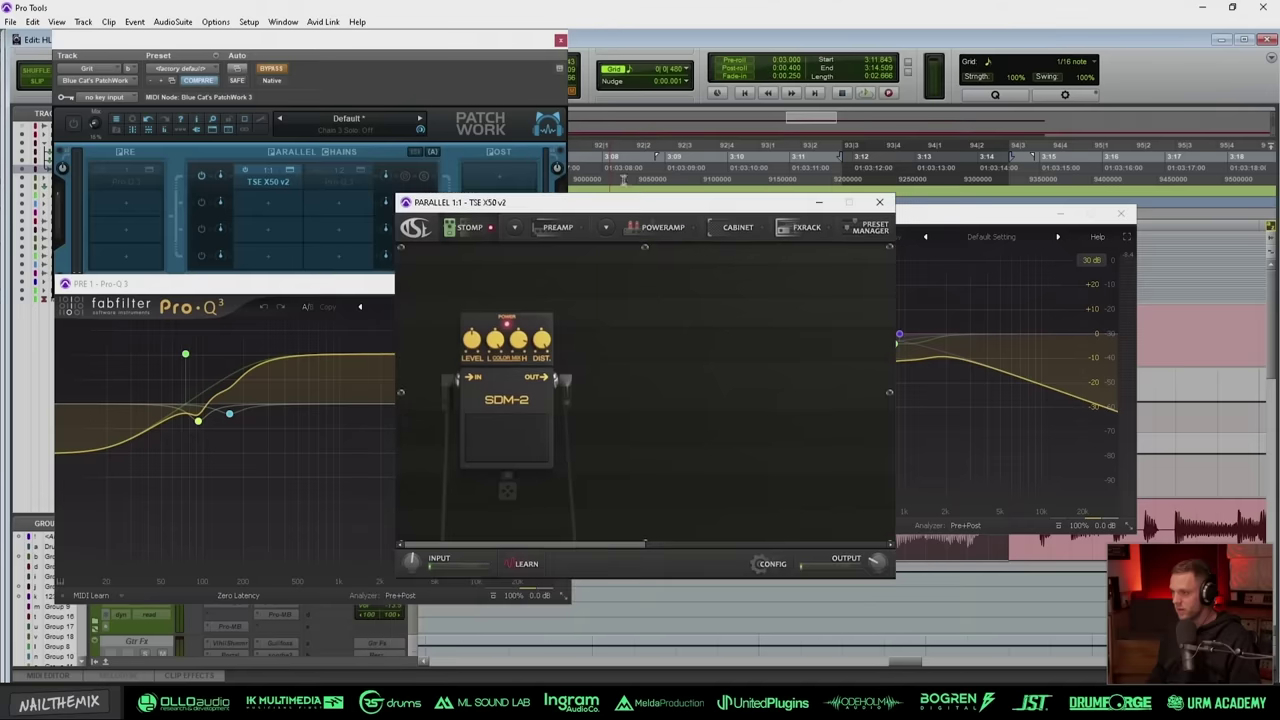
# Step: Audition PatchWork unbypassed, switching its pre-chain Pro-Q 3 off and on and enabling the Pro-Q 3 that follows TSE X50 v2
pyautogui.click(272, 70)
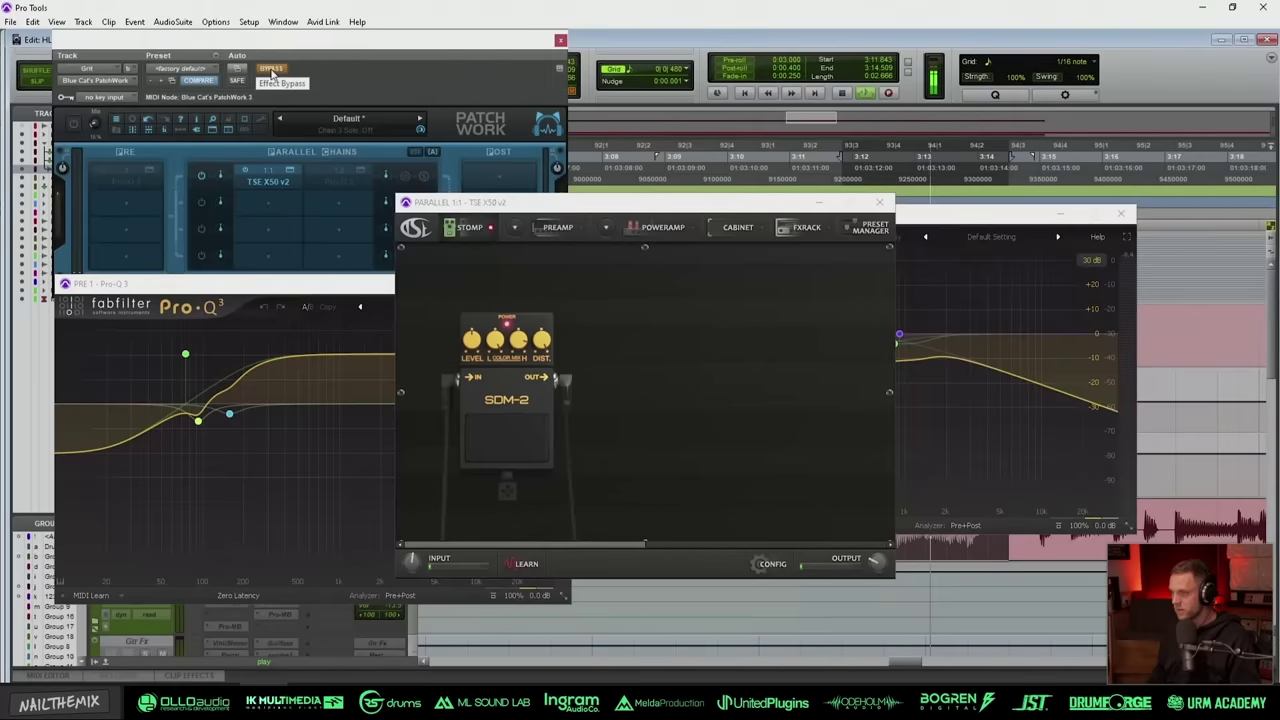
pyautogui.click(272, 72)
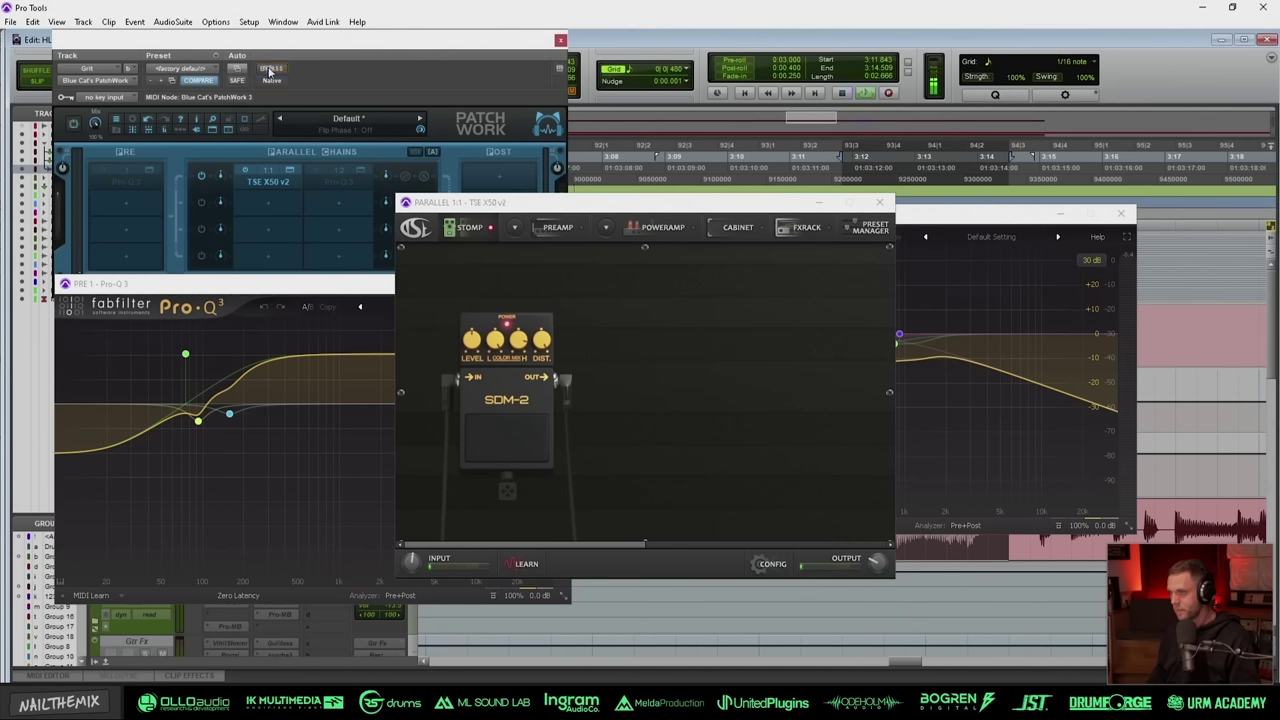
pyautogui.click(104, 175)
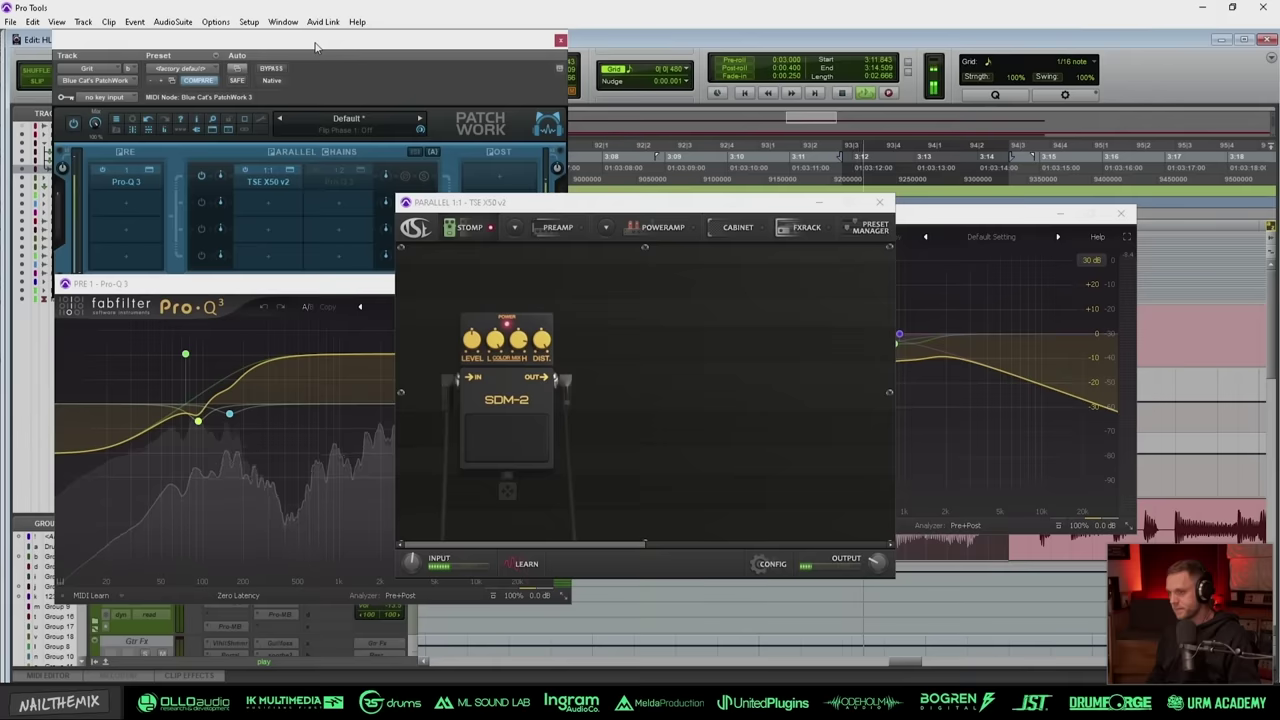
pyautogui.click(101, 175)
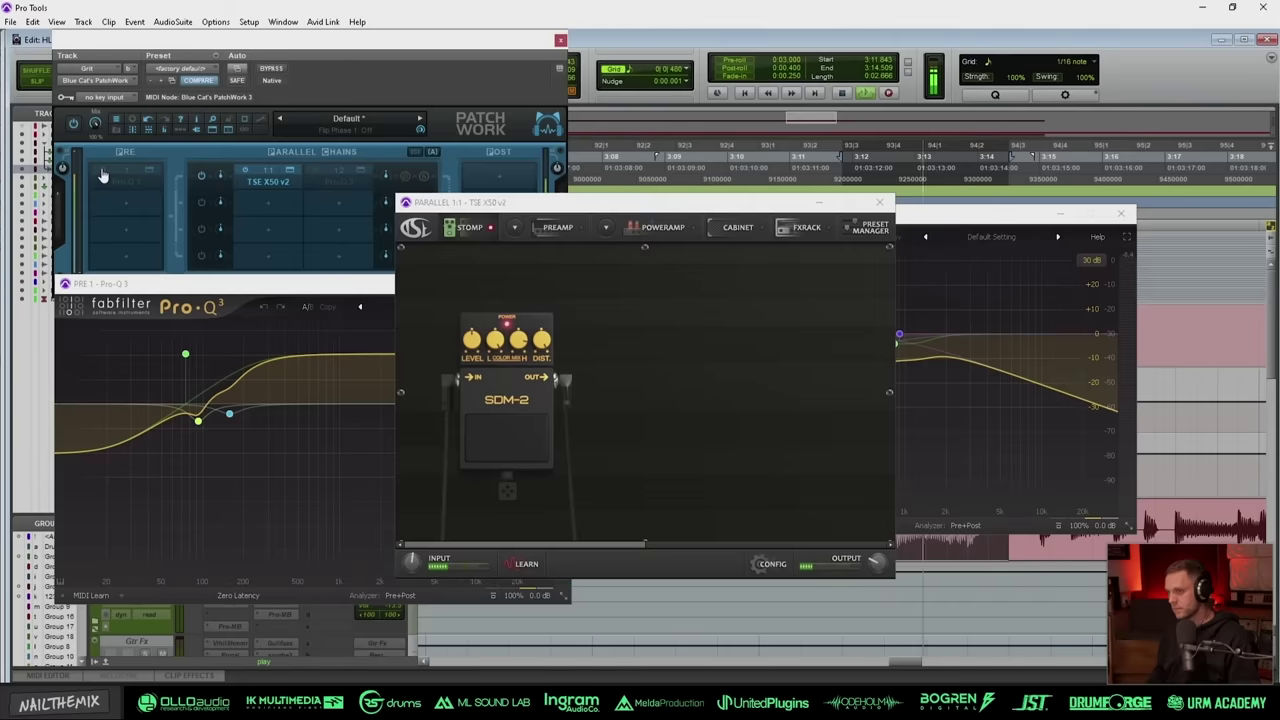
pyautogui.click(101, 175)
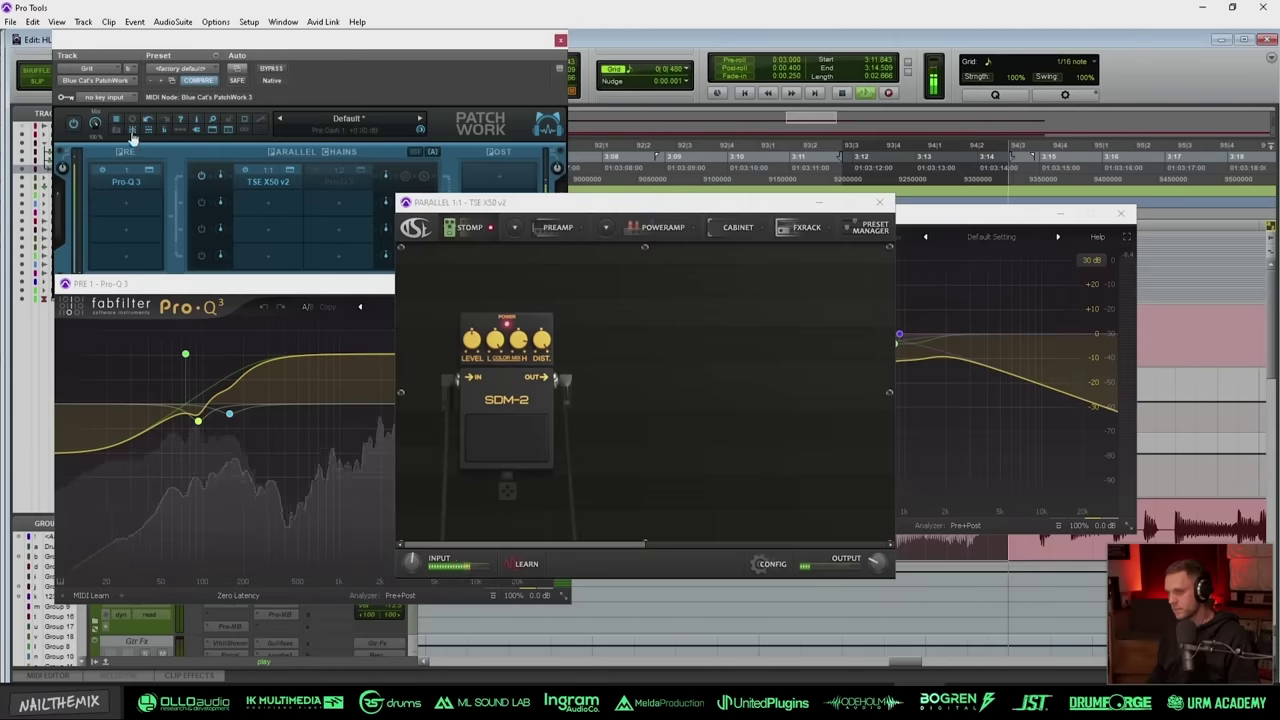
pyautogui.press('space')
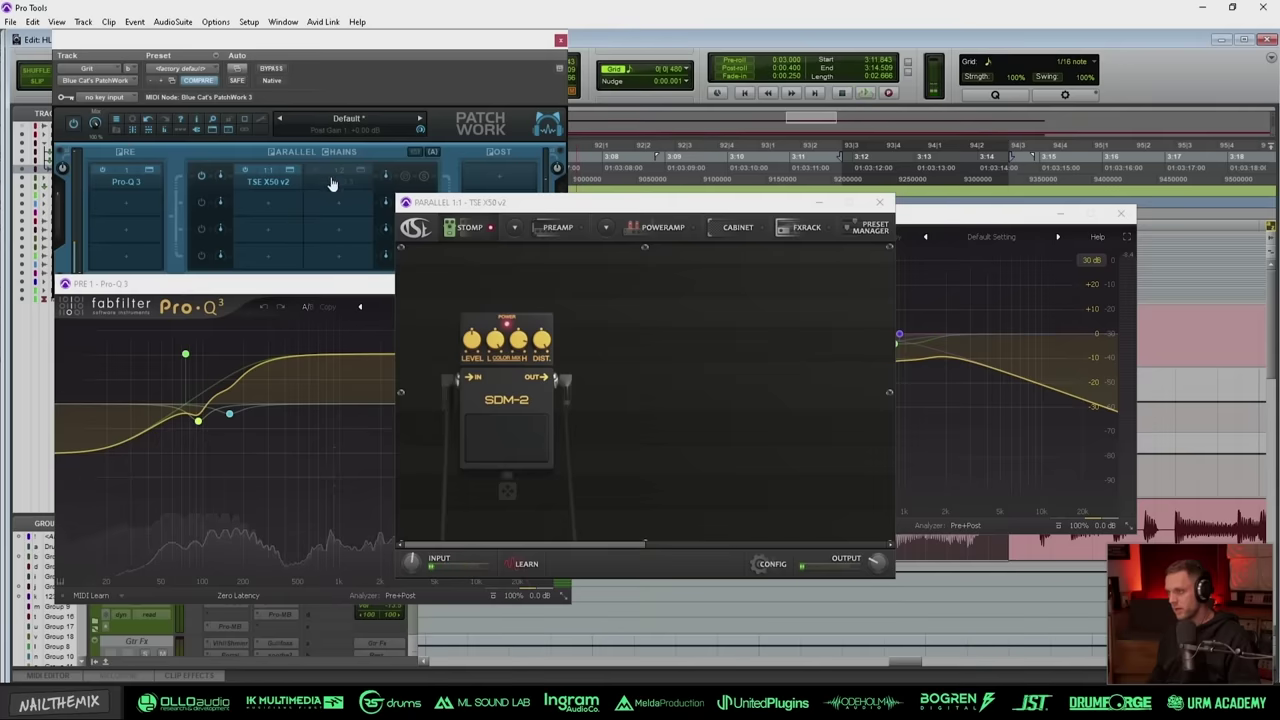
pyautogui.press('space')
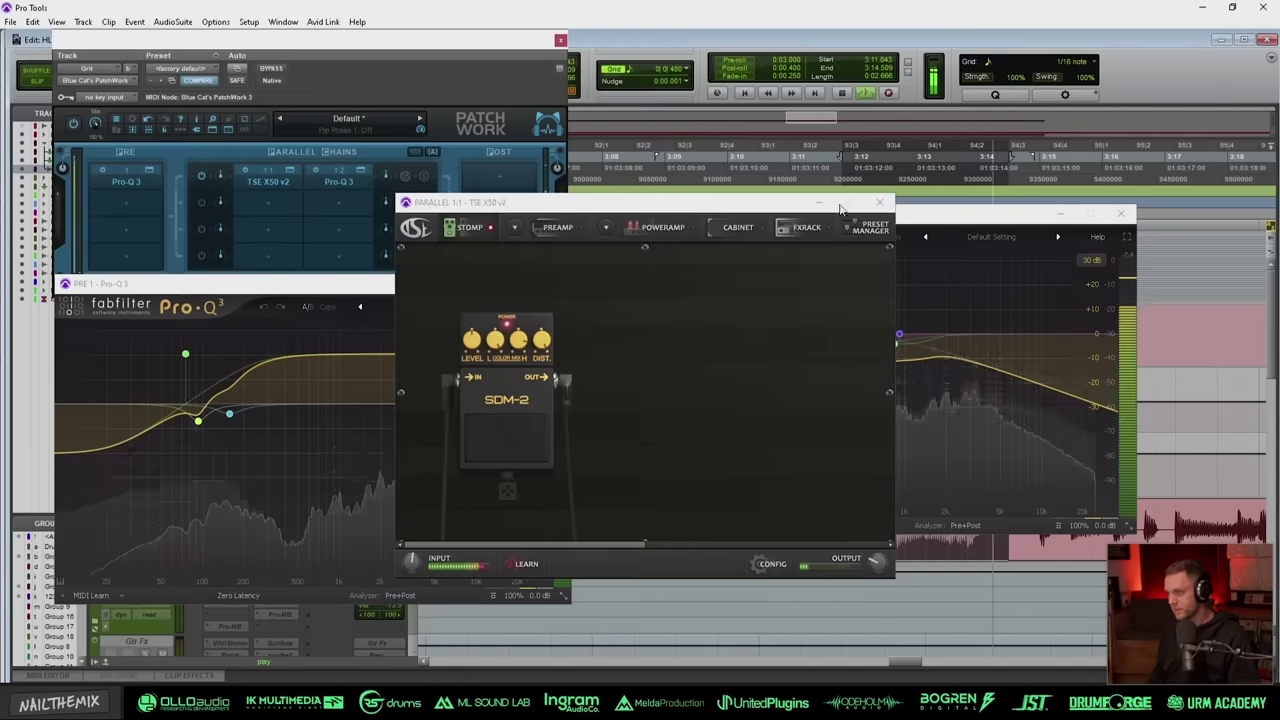
# Step: Move the TSE X50 v2 window clear of the Pro-Q 3 that follows it and compare that EQ off and on
pyautogui.moveTo(721, 204); pyautogui.dragTo(469, 261)
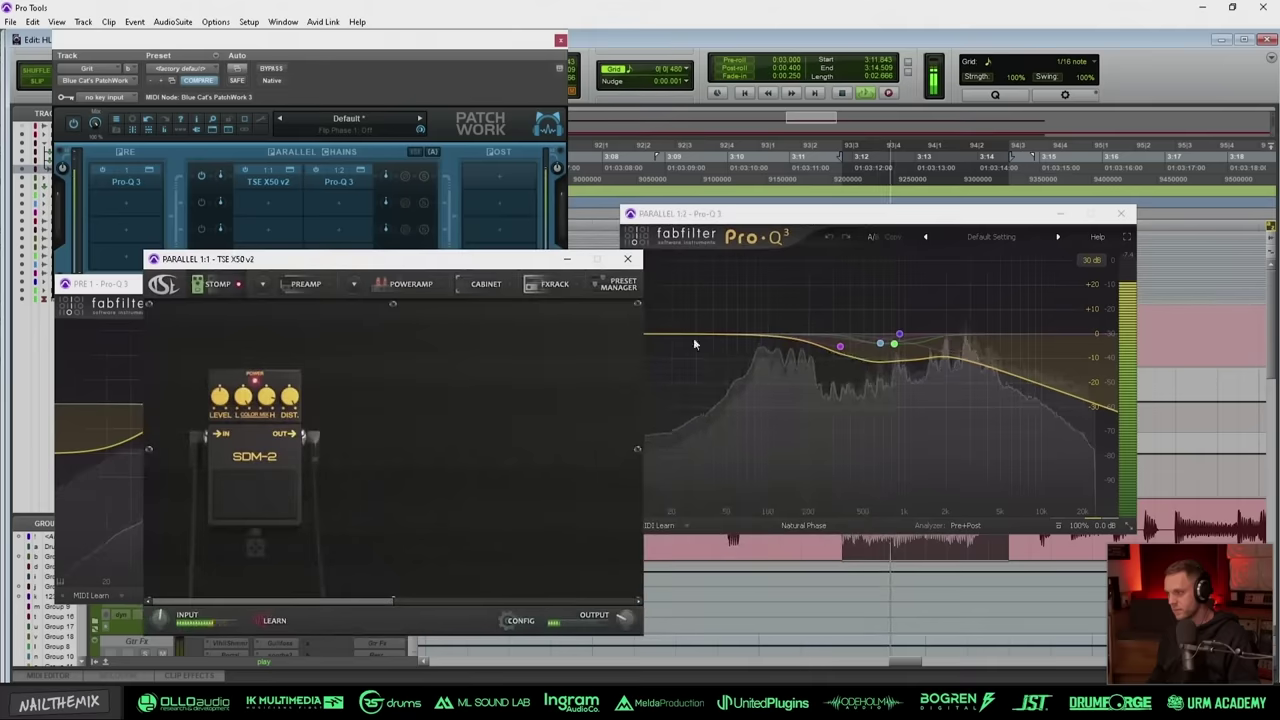
pyautogui.click(314, 170)
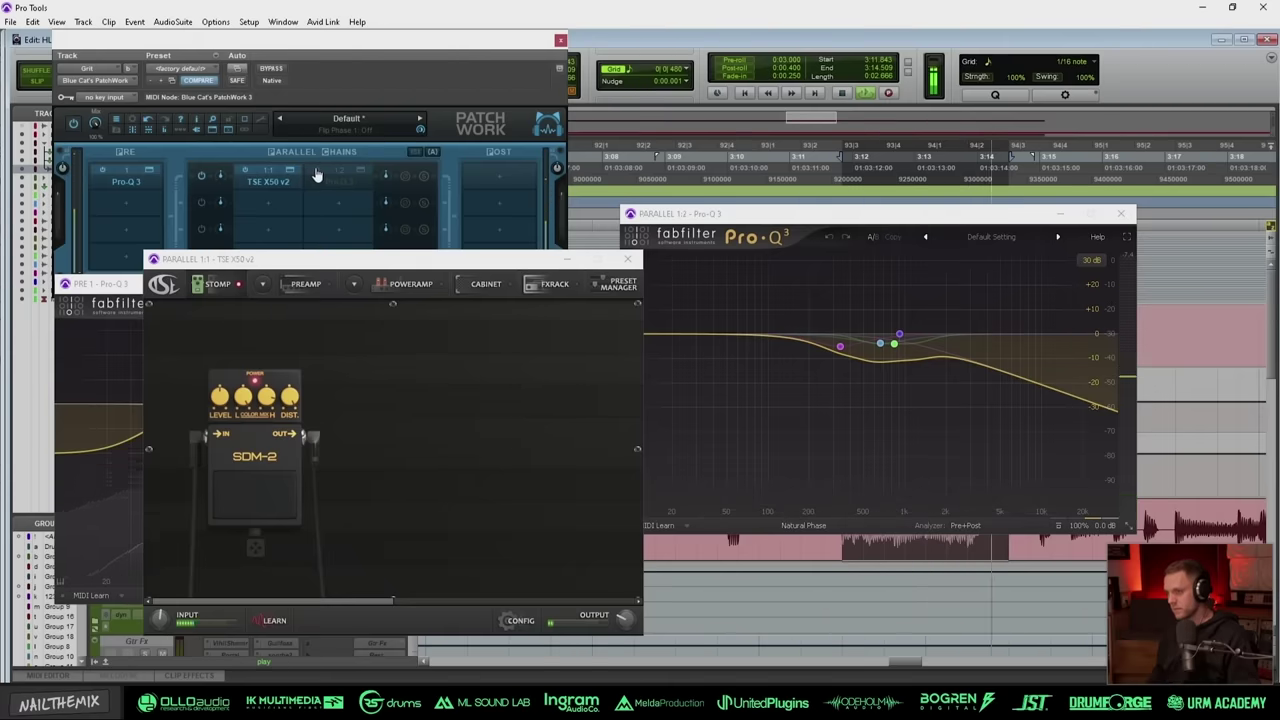
pyautogui.click(314, 174)
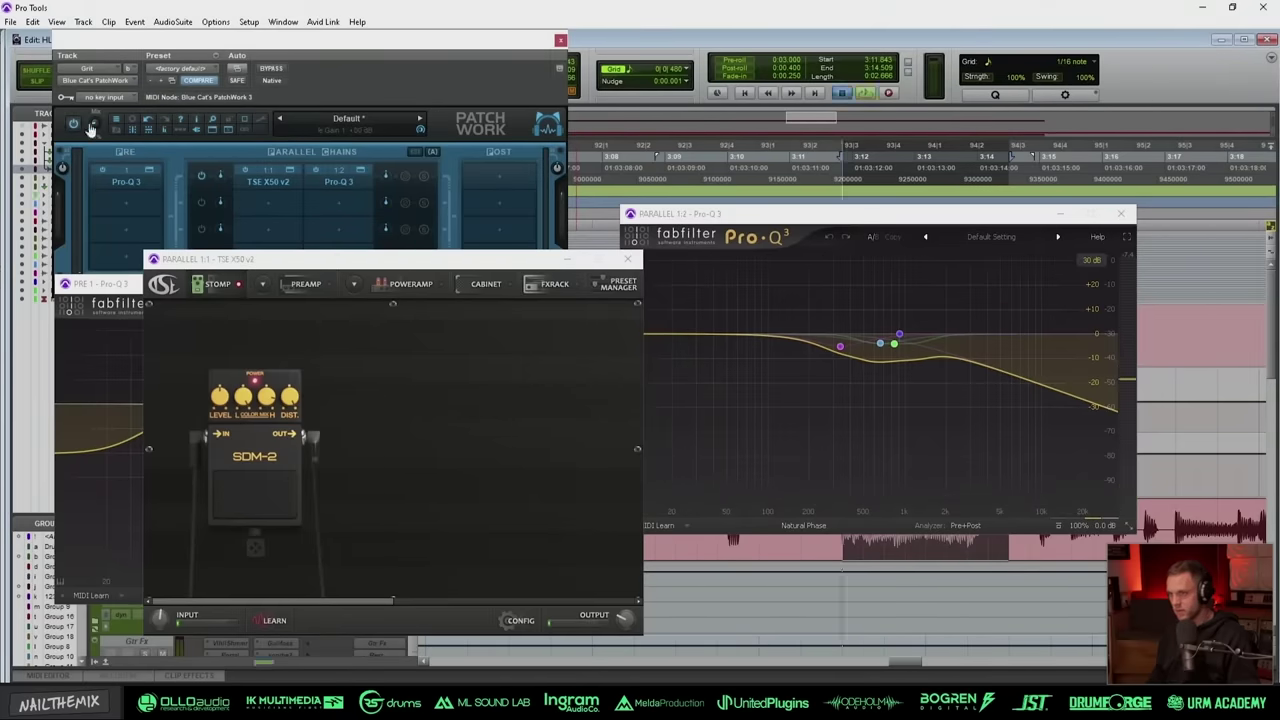
# Step: Play the bass phrase, compare PatchWork bypassed and active on the Grit track, and close its window
pyautogui.press('space')
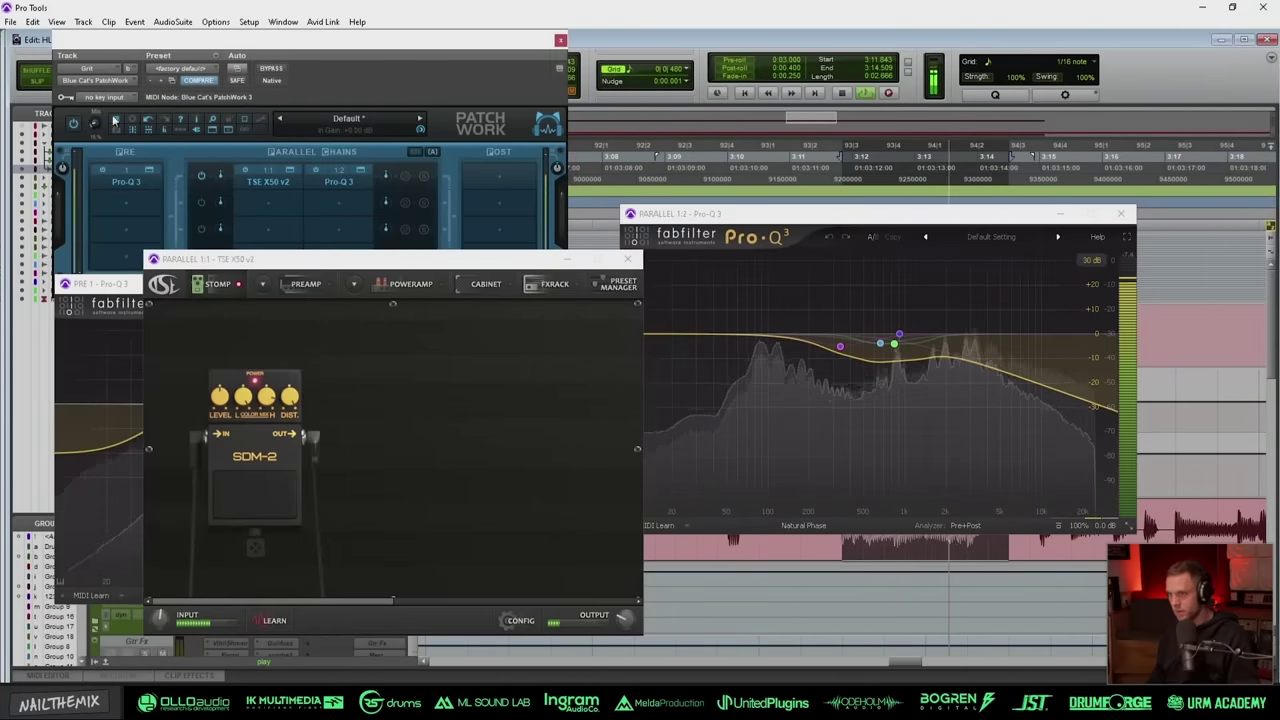
pyautogui.click(272, 71)
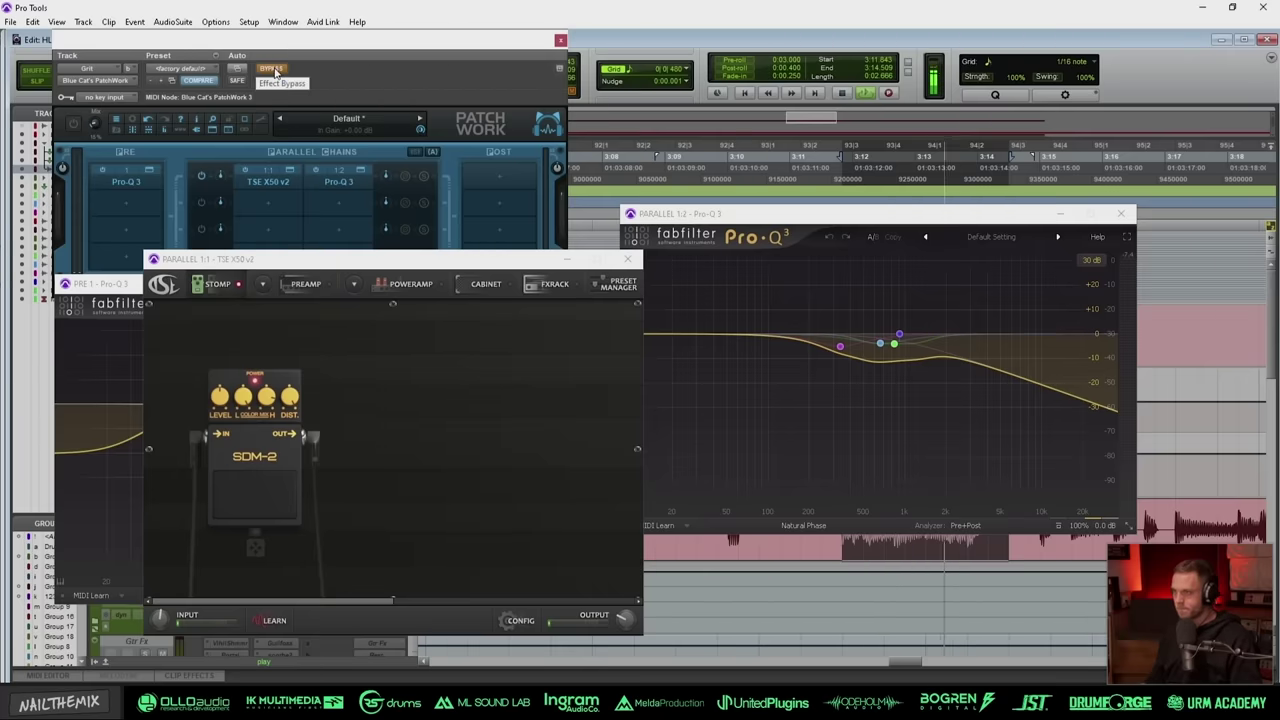
pyautogui.click(274, 70)
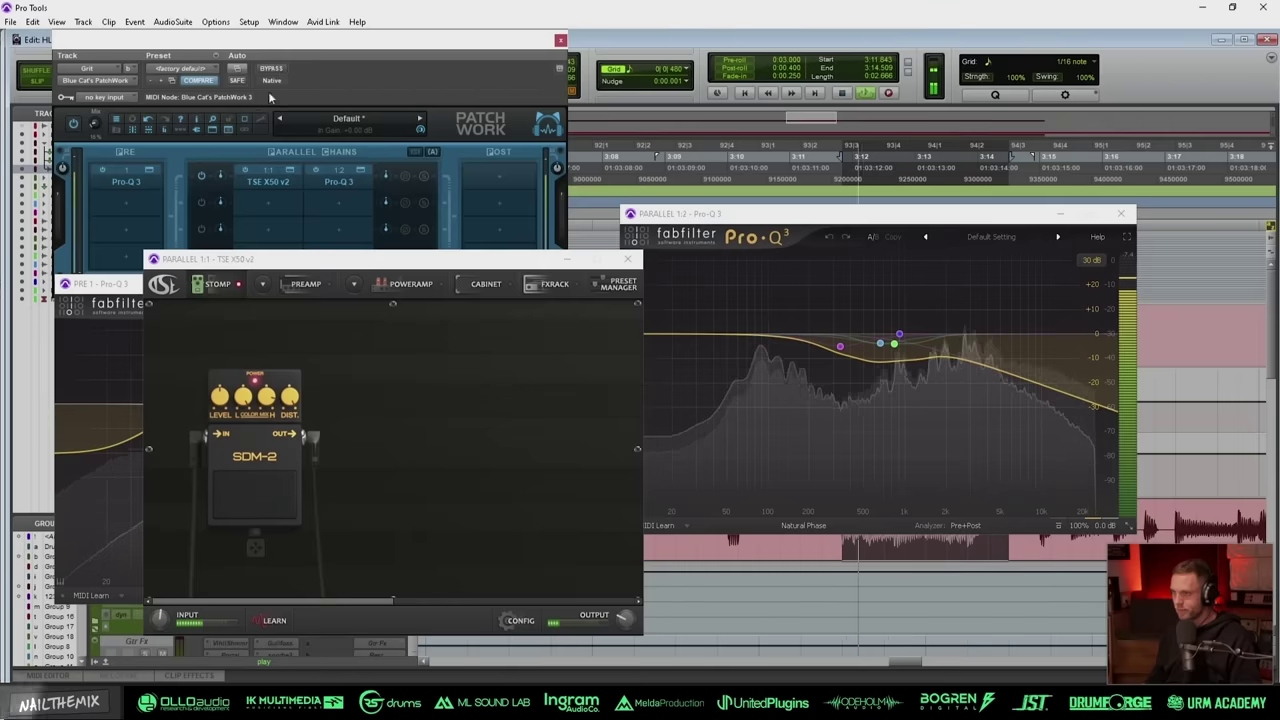
pyautogui.click(560, 40)
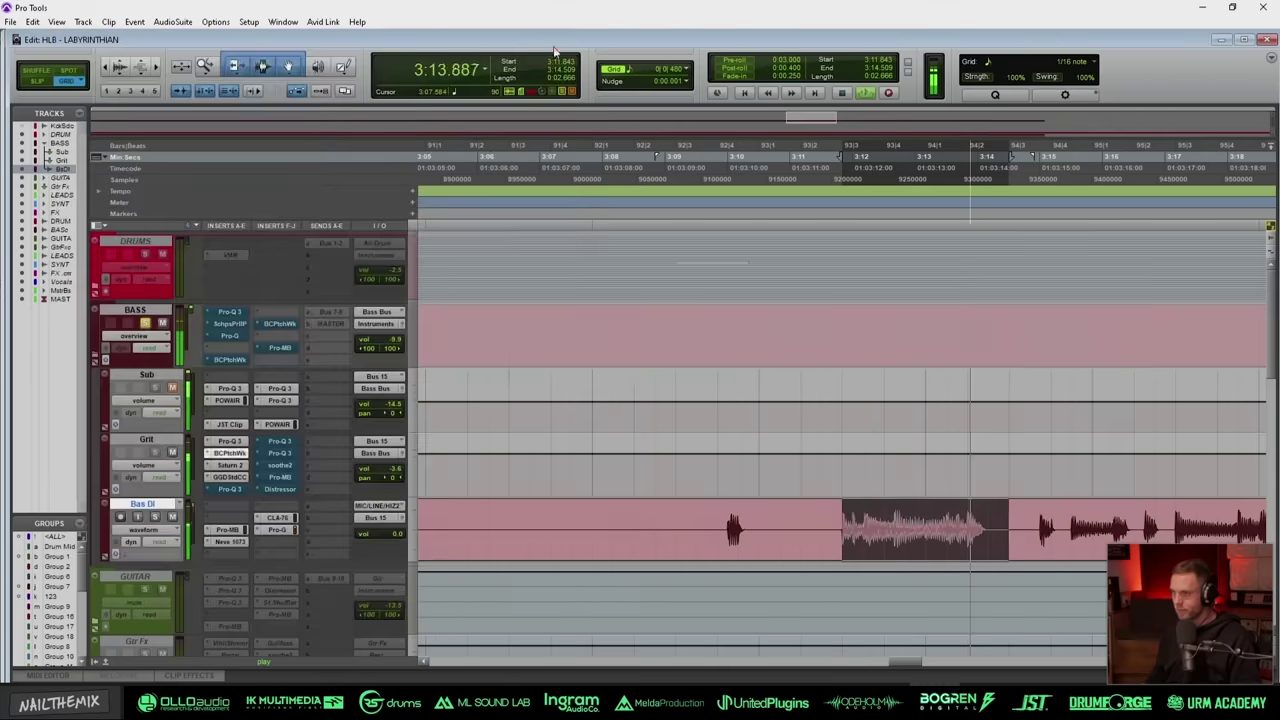
# Step: Open the Grit track's Pro-Q 3 inserts in slots E, F and G and arrange their windows for simultaneous viewing
pyautogui.click(233, 489)
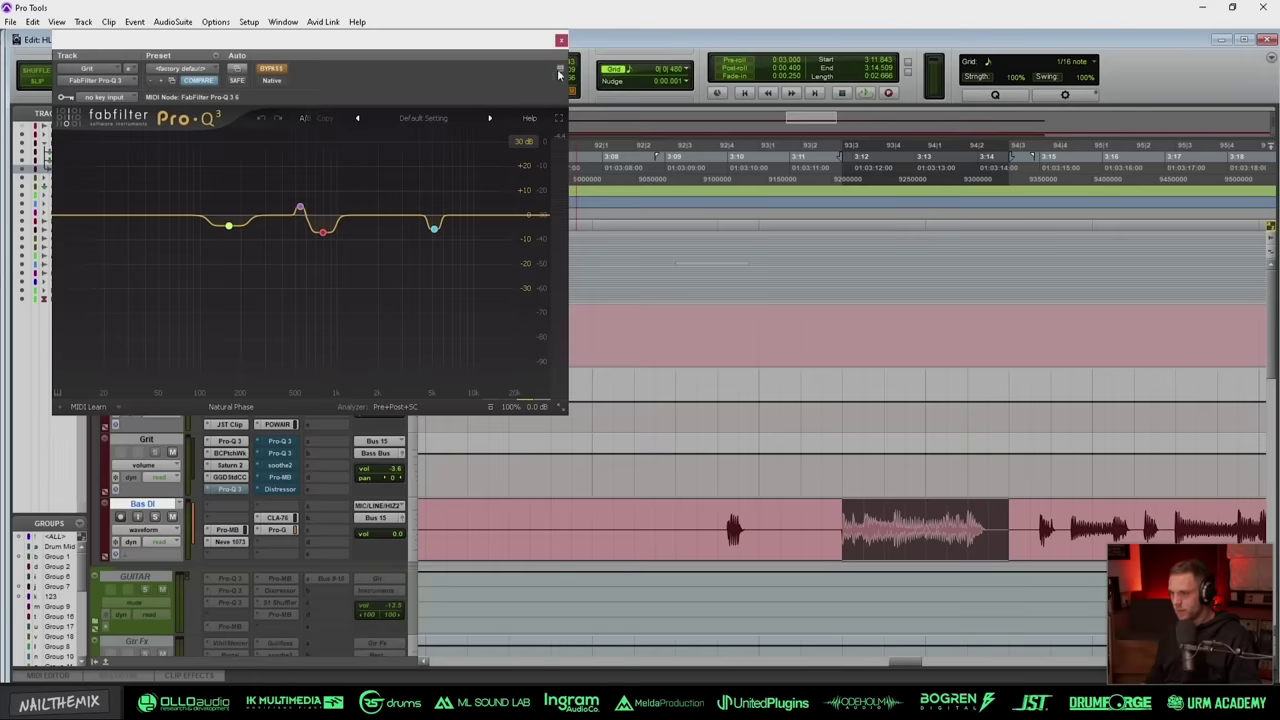
pyautogui.click(285, 443)
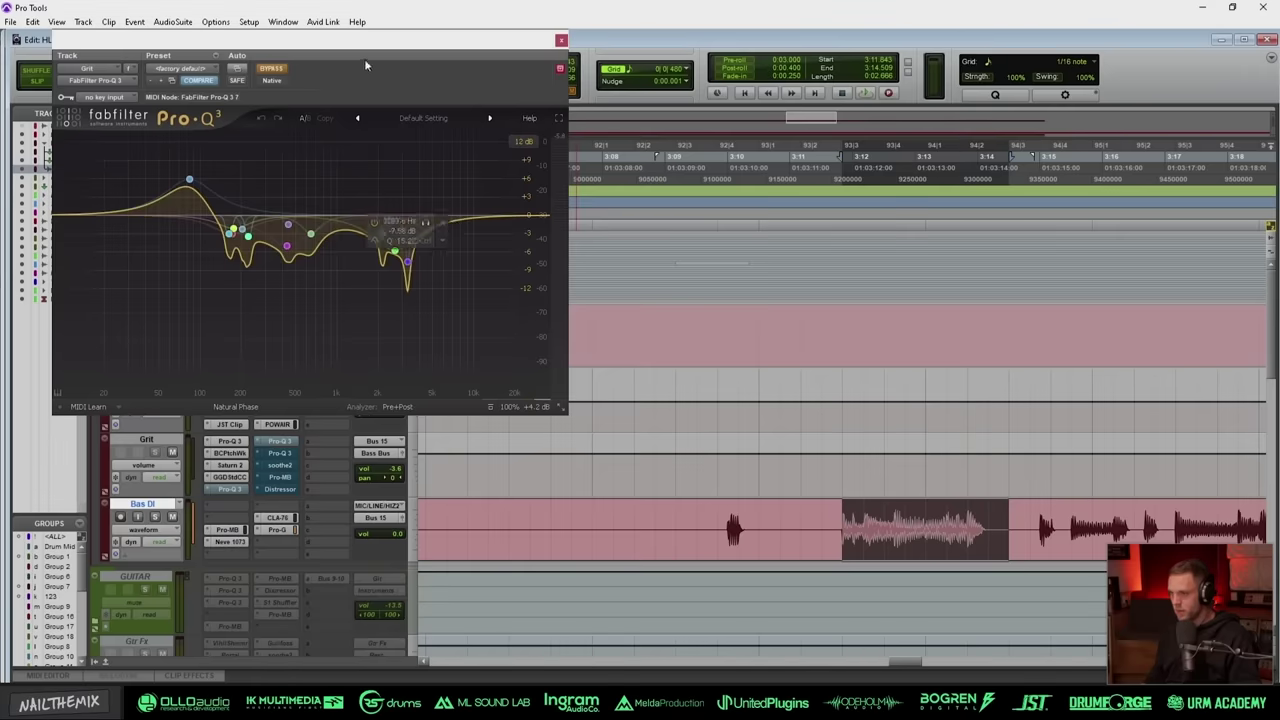
pyautogui.moveTo(413, 43); pyautogui.dragTo(988, 42)
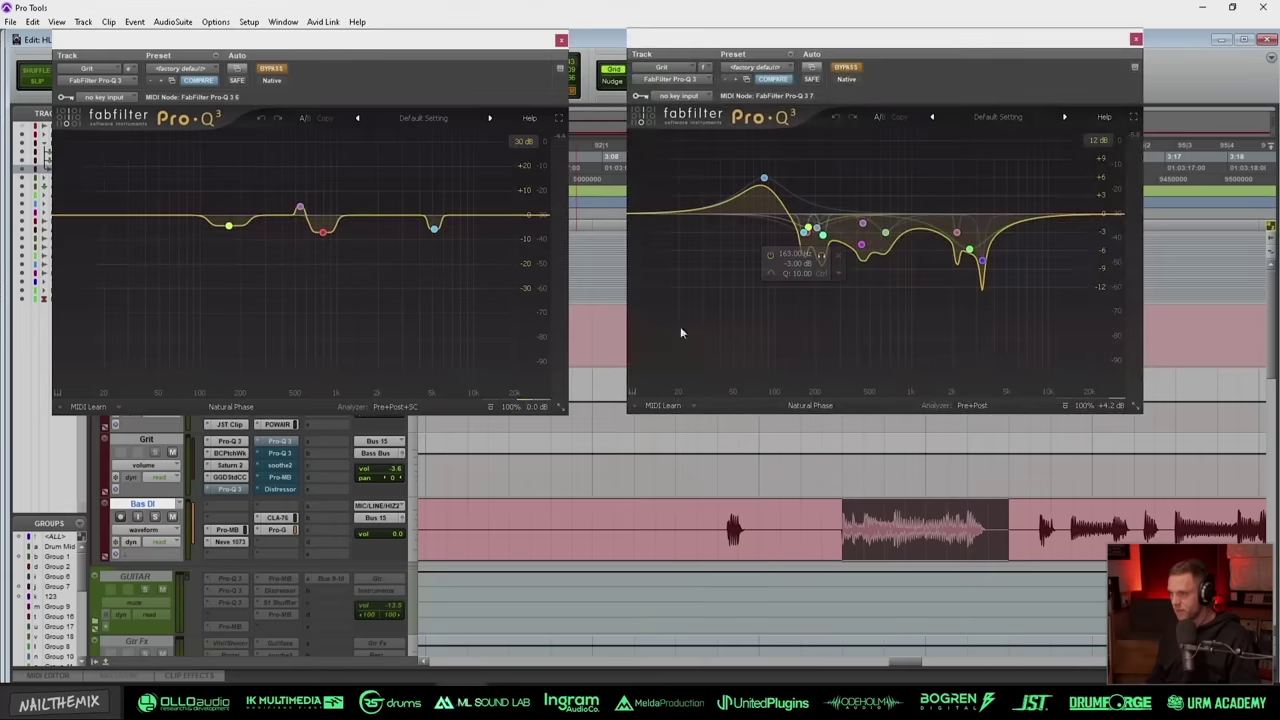
pyautogui.click(283, 453)
pyautogui.moveTo(336, 54); pyautogui.dragTo(432, 327)
pyautogui.moveTo(310, 44); pyautogui.dragTo(312, 19)
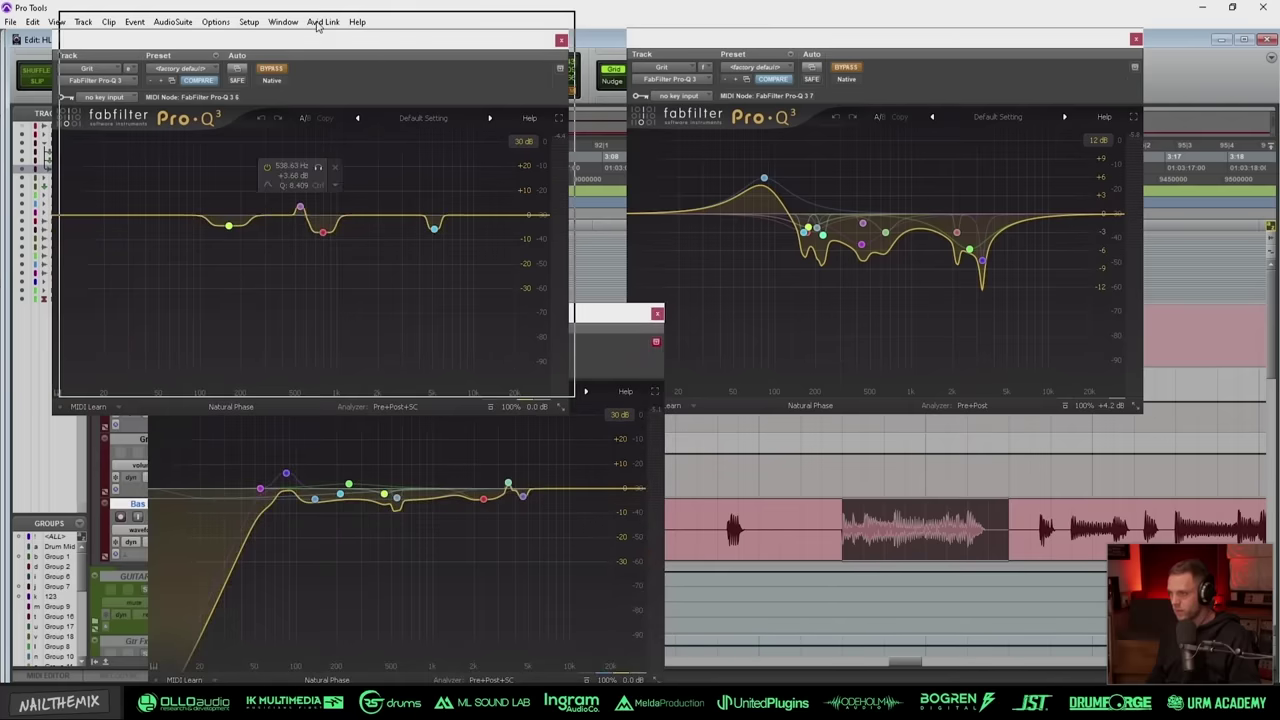
pyautogui.moveTo(600, 325); pyautogui.dragTo(630, 333)
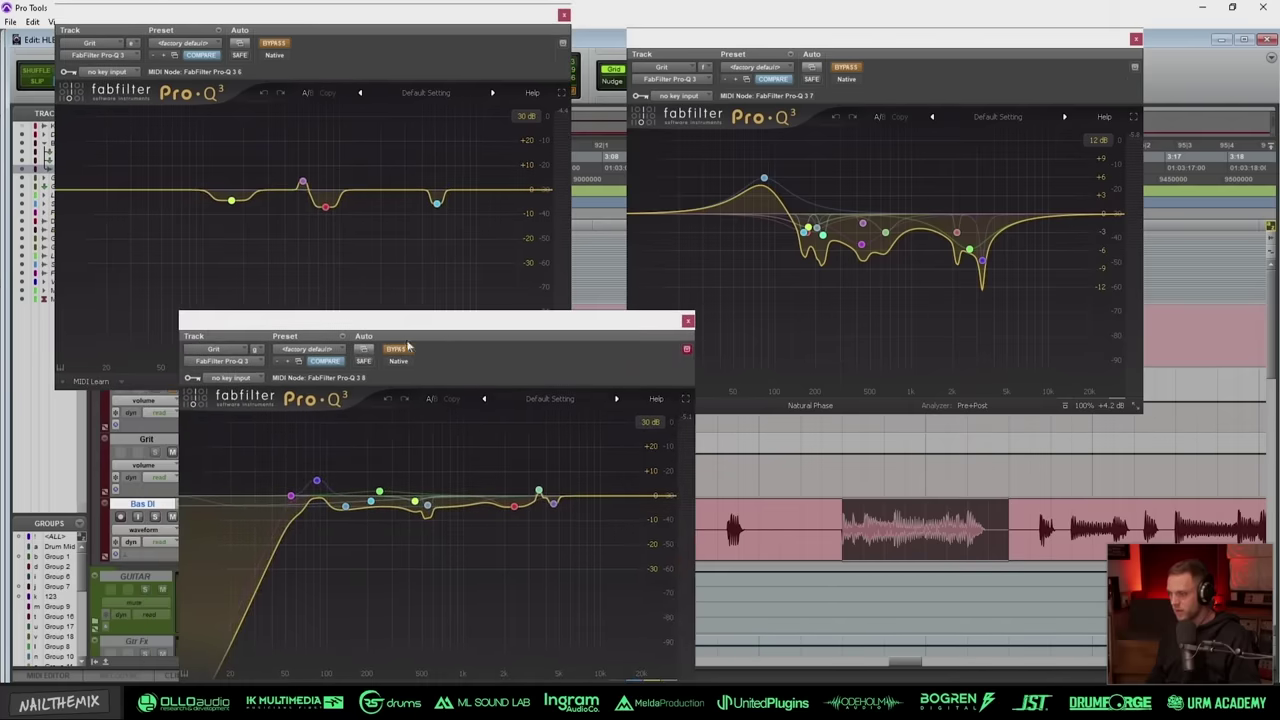
# Step: Activate all three opened Pro-Q 3 inserts on the Grit track and play the selected phrase
pyautogui.click(584, 320)
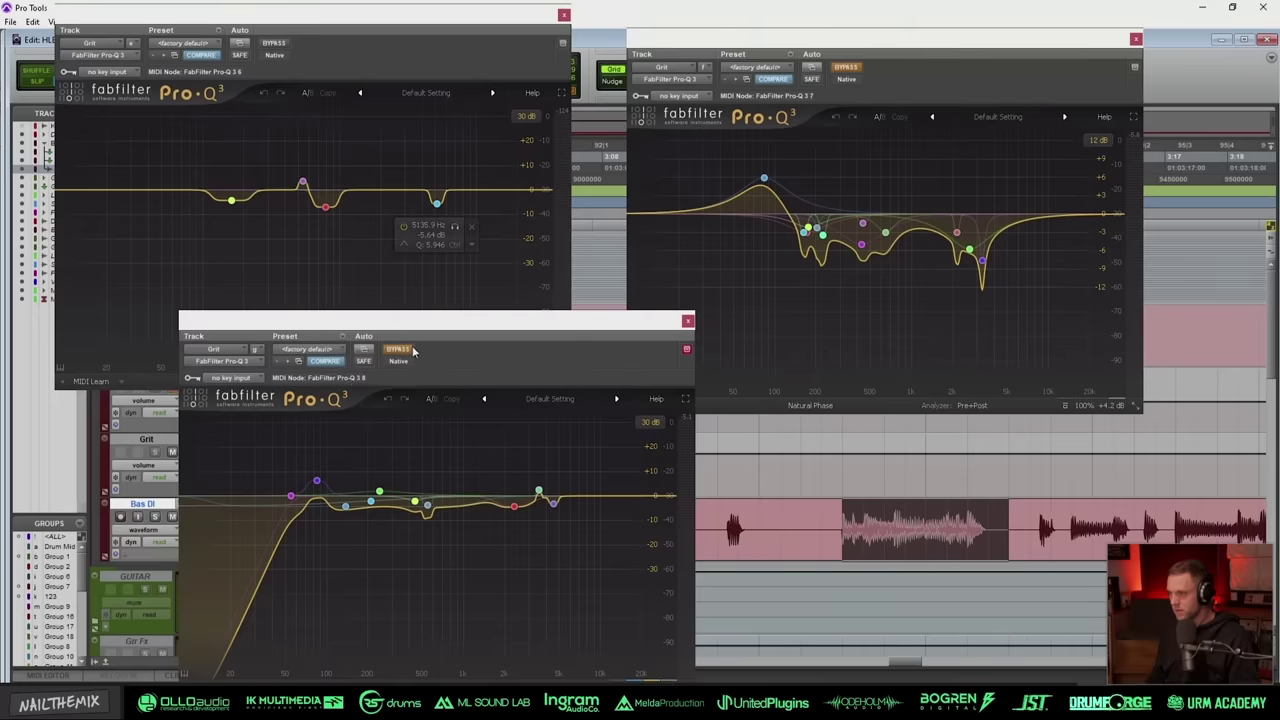
pyautogui.click(850, 68)
pyautogui.press('space')
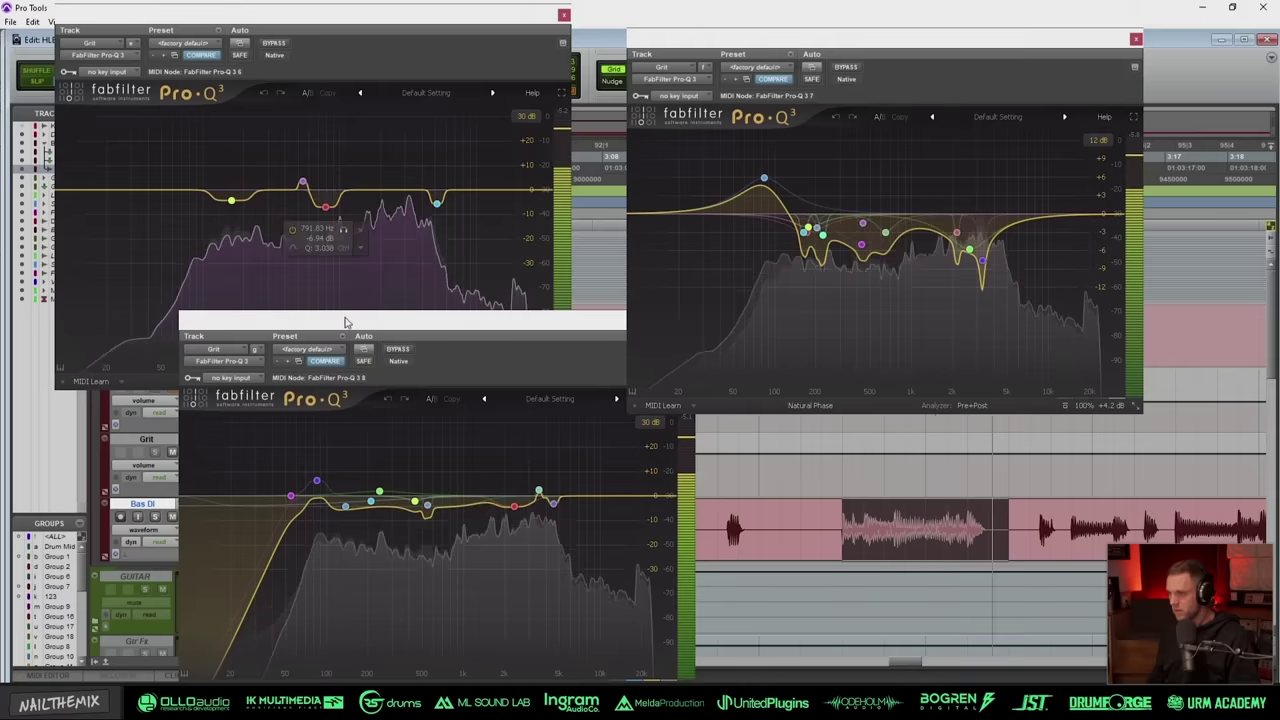
# Step: Bypass the three Grit Pro-Q 3 inserts from last to first during playback, and re-enable them in chain order
pyautogui.click(392, 341)
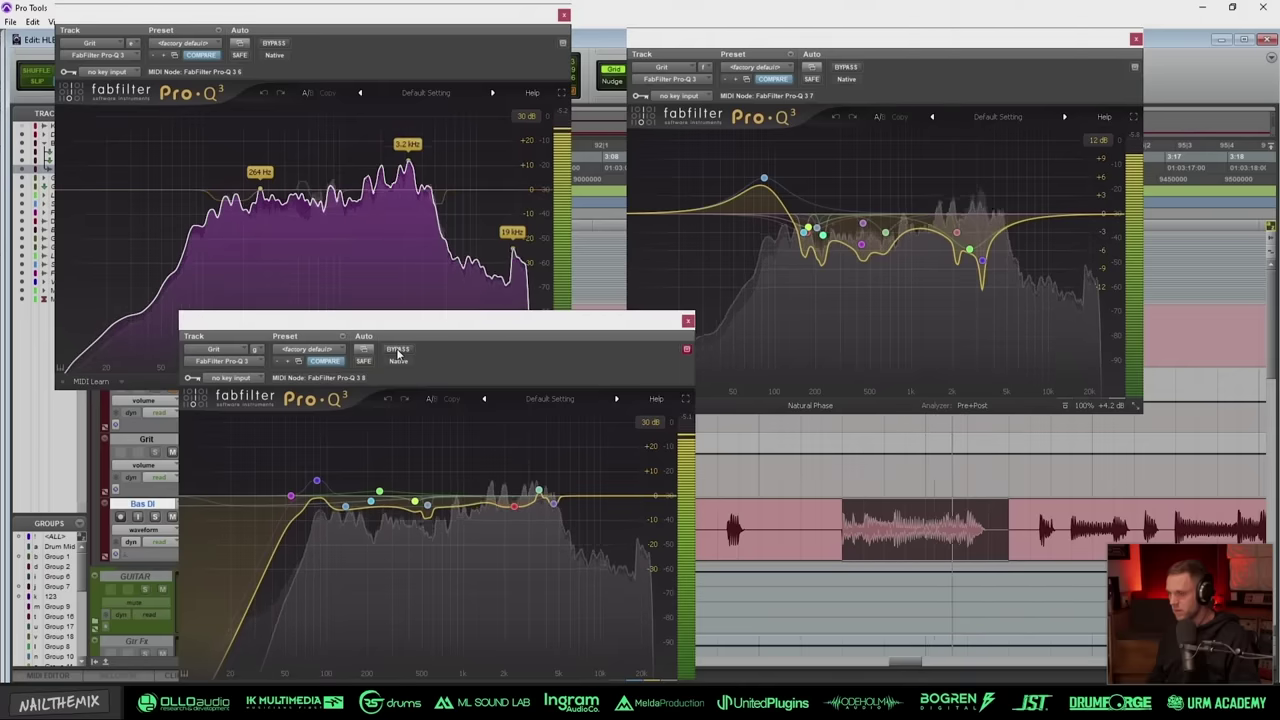
pyautogui.click(398, 350)
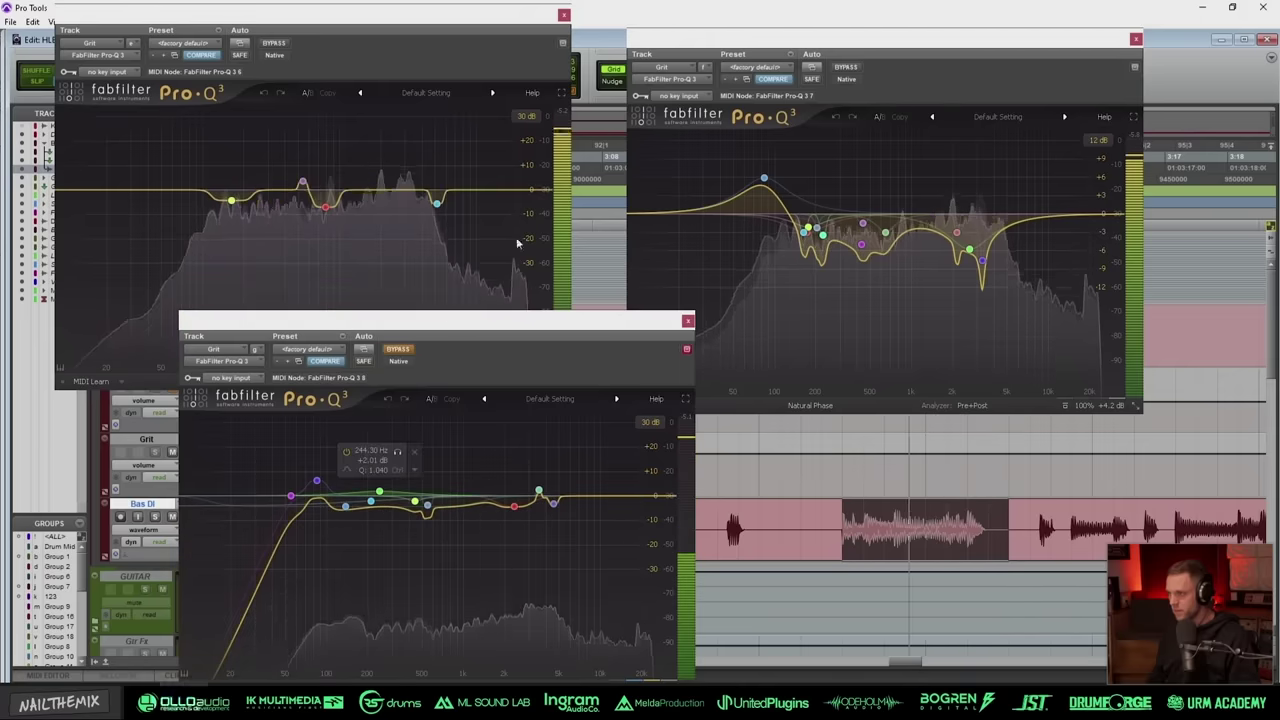
pyautogui.click(846, 67)
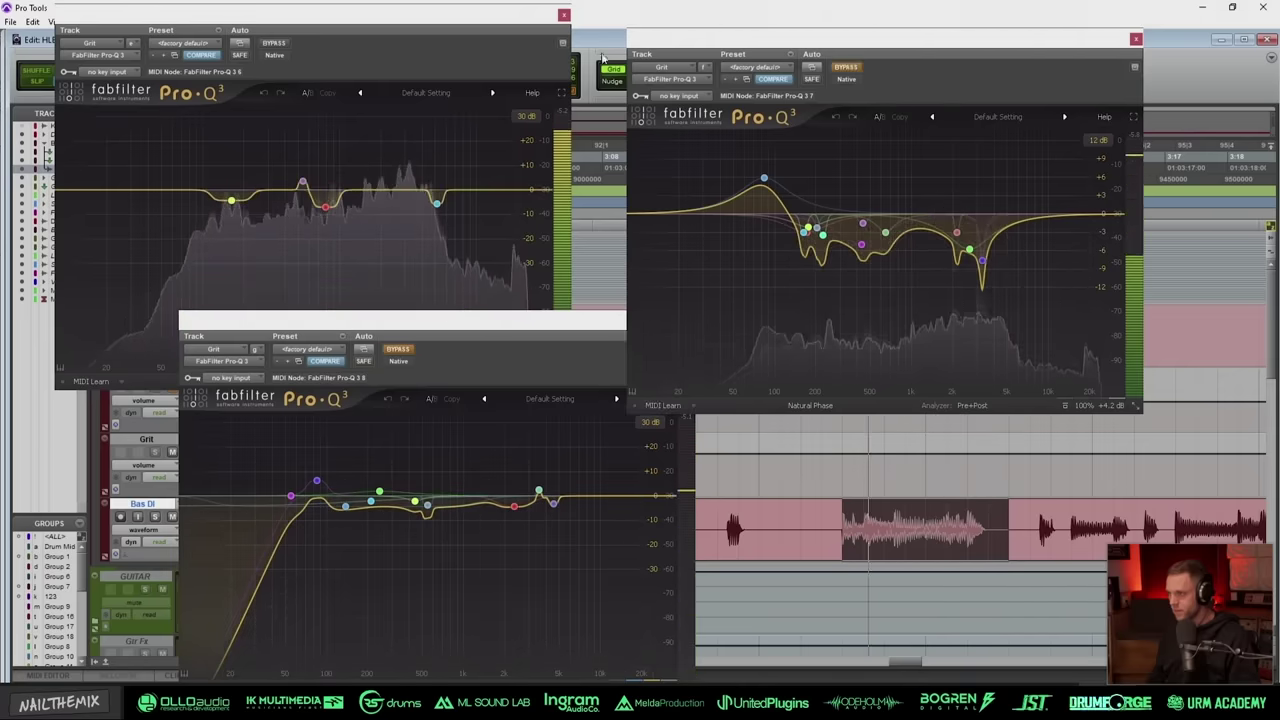
pyautogui.click(274, 44)
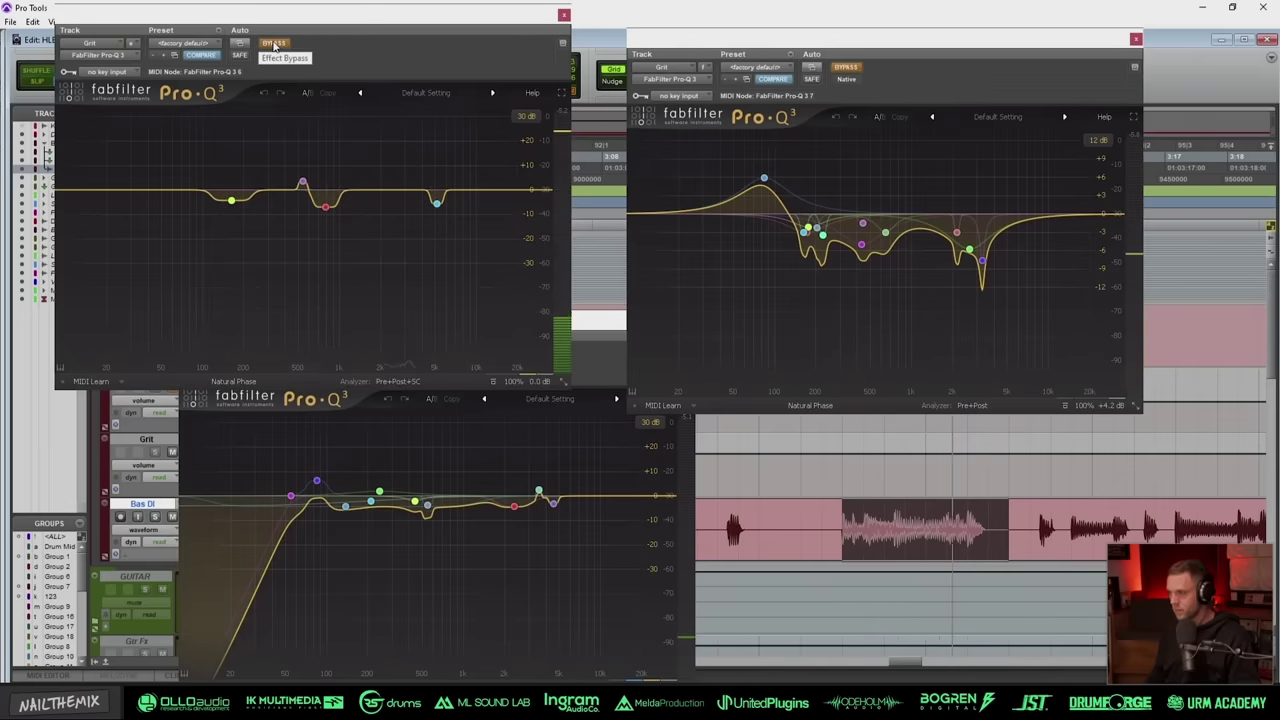
pyautogui.click(274, 44)
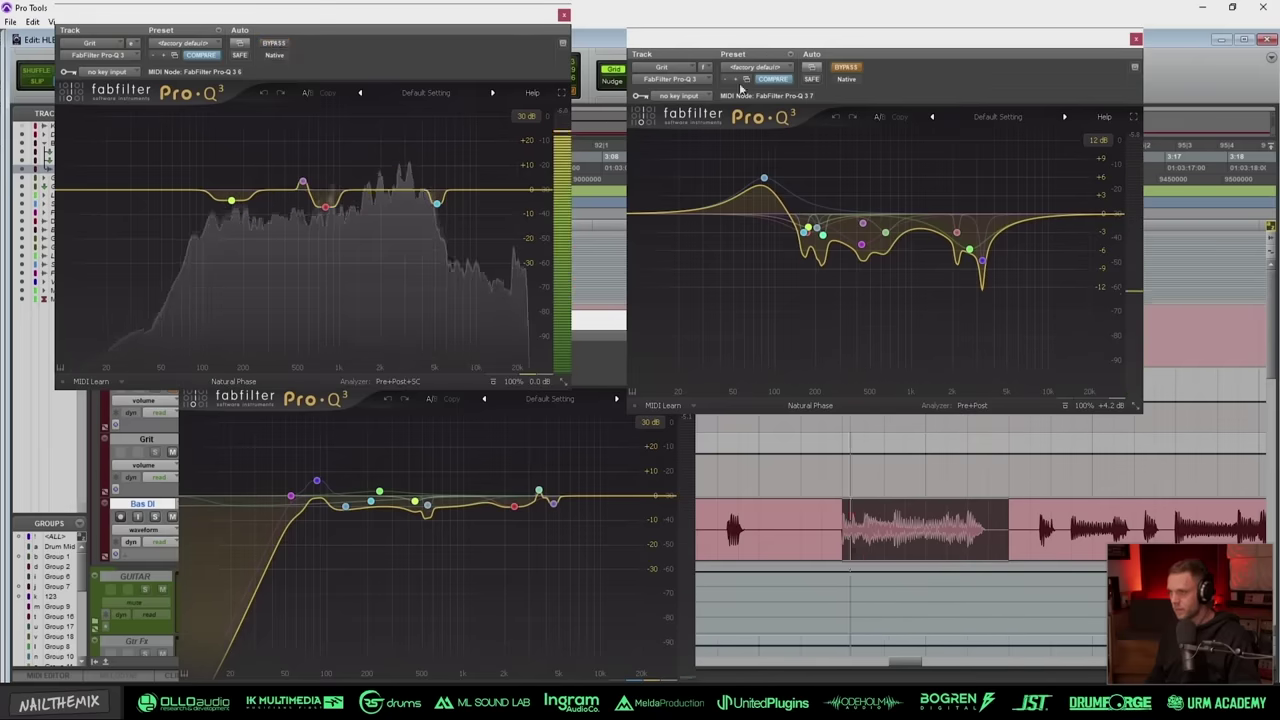
pyautogui.click(846, 68)
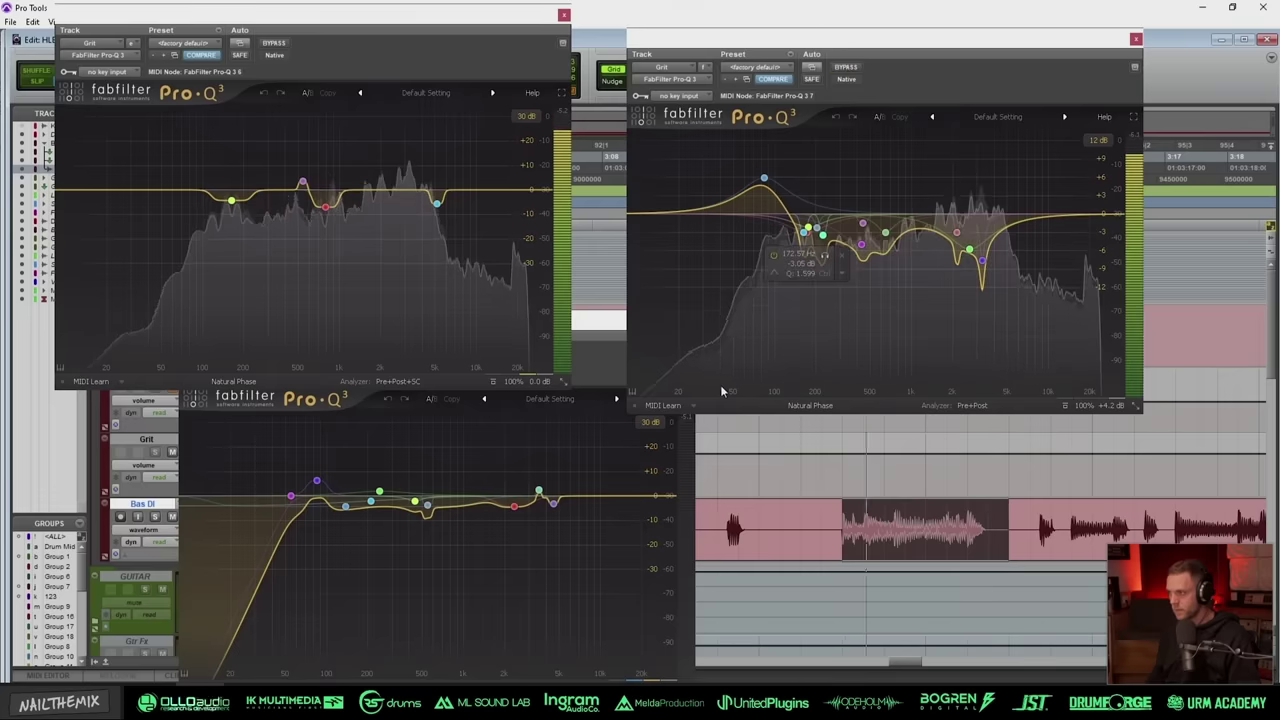
pyautogui.click(576, 322)
pyautogui.click(397, 348)
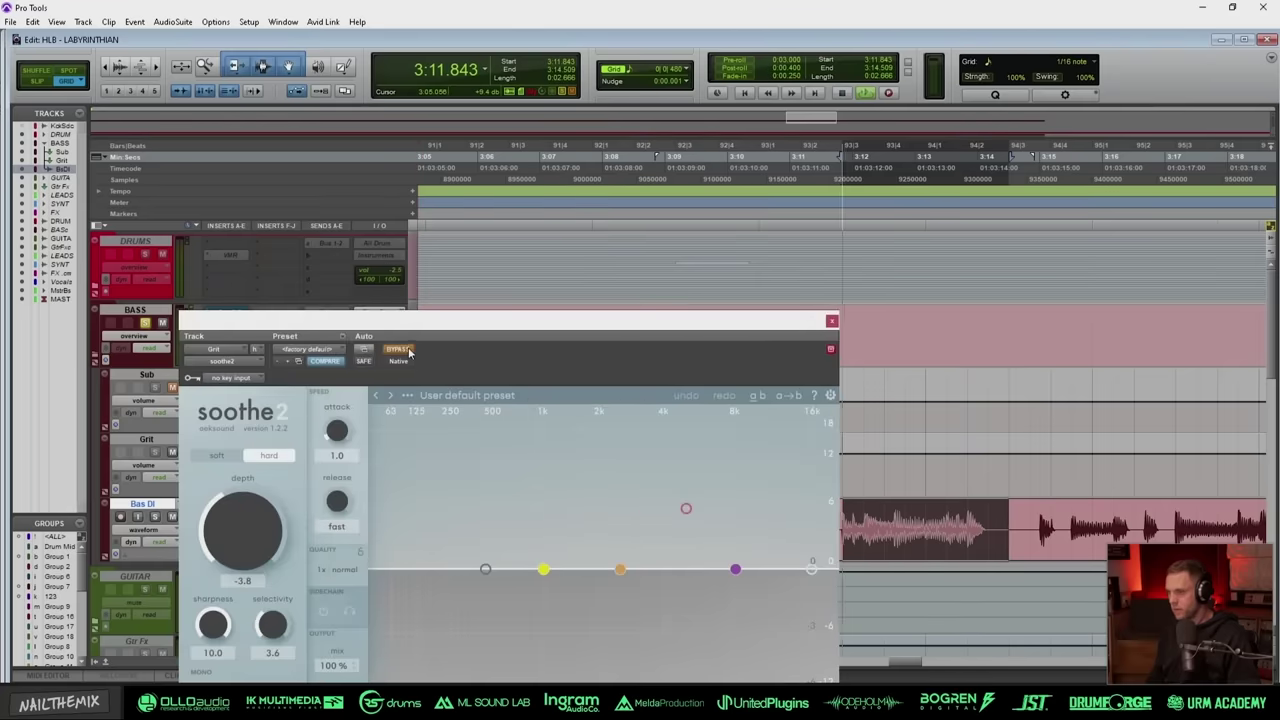
# Step: Activate soothe2 on the Grit track, audition its delta signal during playback, and close the plug-in
pyautogui.click(405, 350)
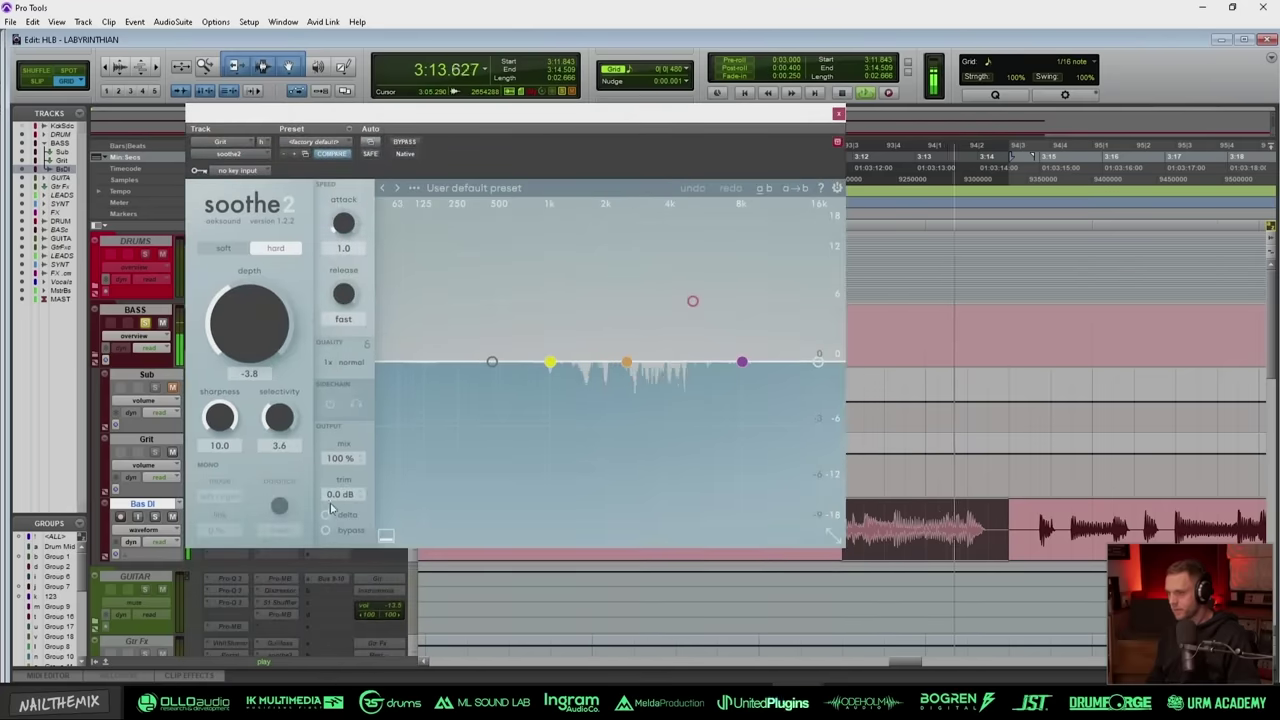
pyautogui.click(327, 515)
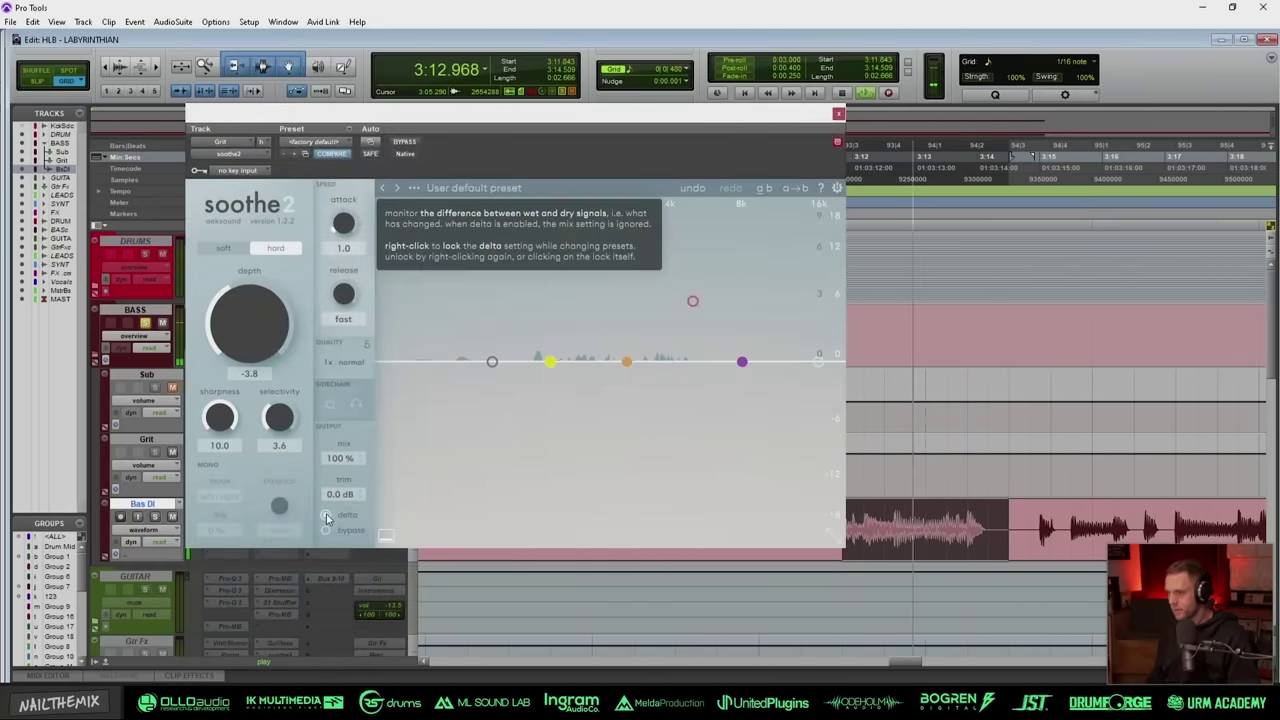
pyautogui.click(327, 515)
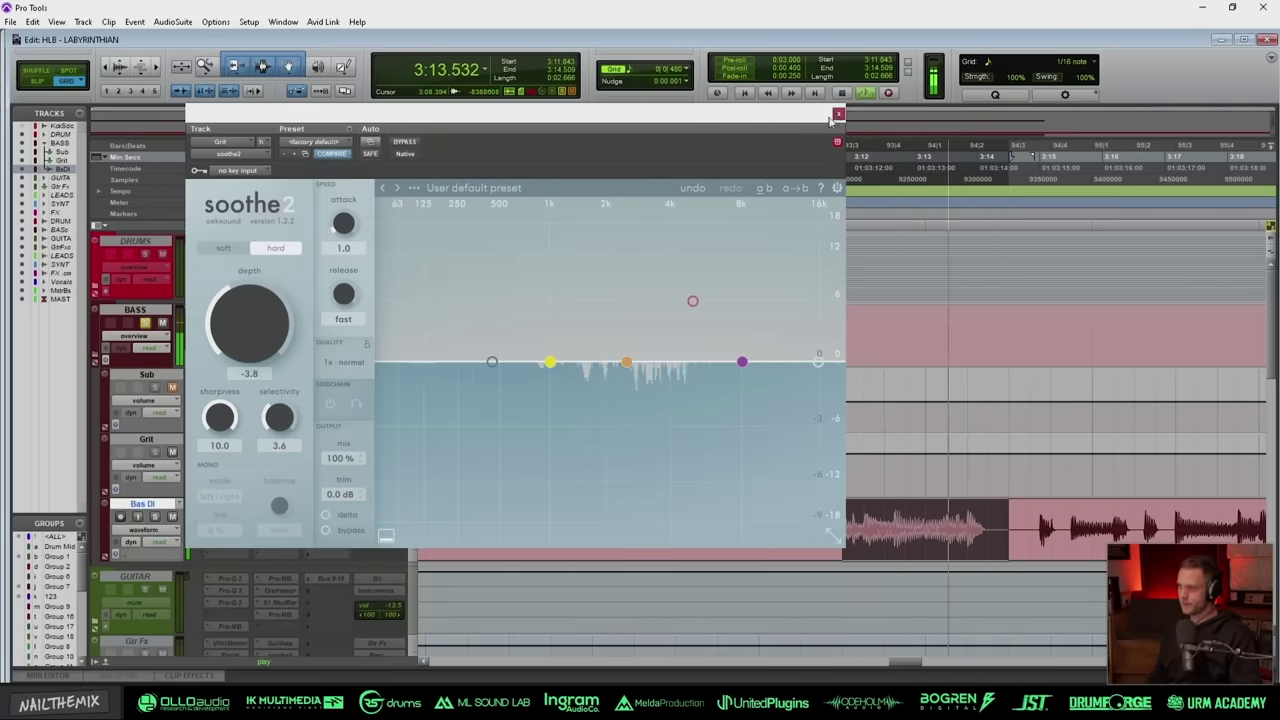
pyautogui.click(837, 116)
pyautogui.press('space')
# Step: Activate Pro-MB on the Grit track, compare all its bands bypassed and active during playback, and close it
pyautogui.click(281, 482)
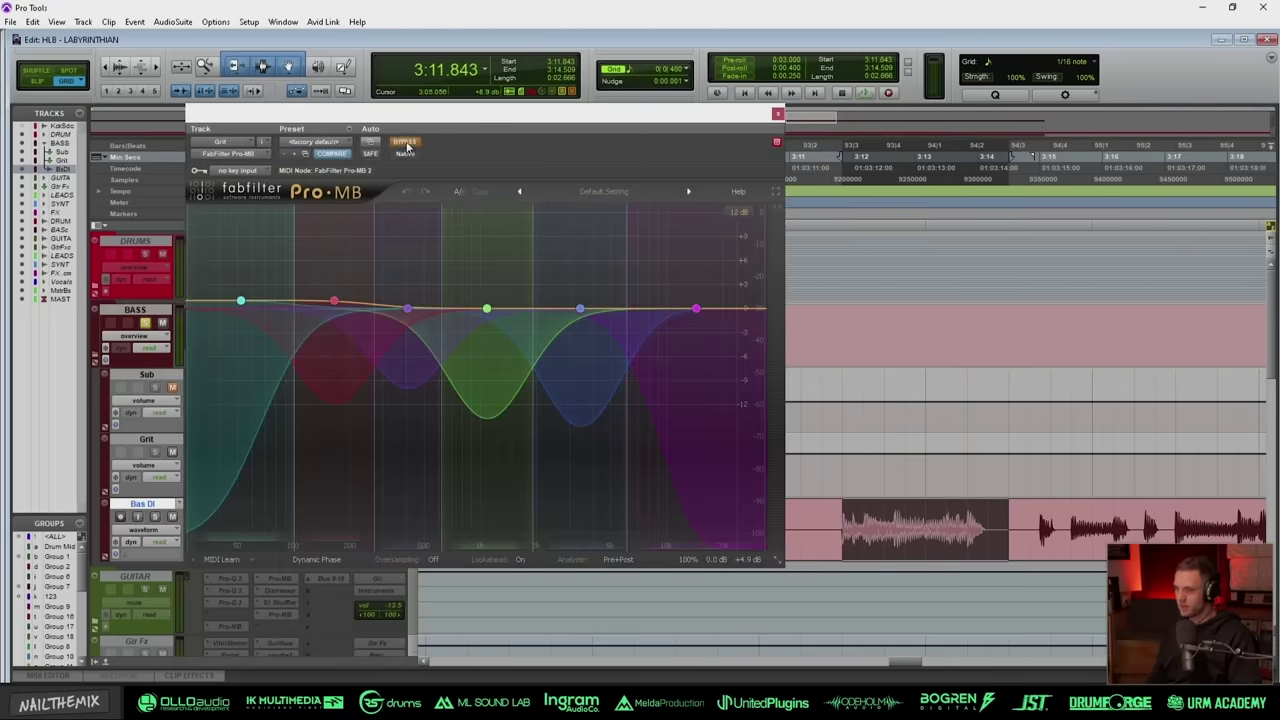
pyautogui.press('space')
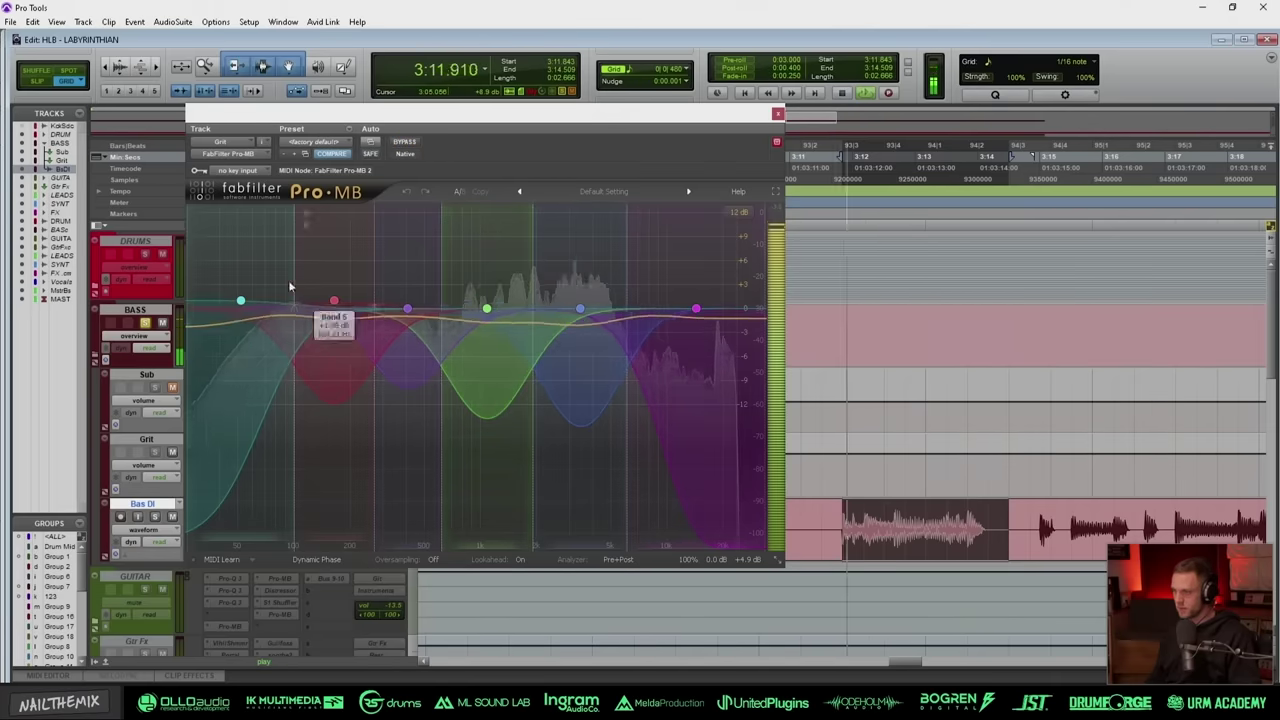
pyautogui.click(241, 300)
pyautogui.hotkey('ctrl', 'a')
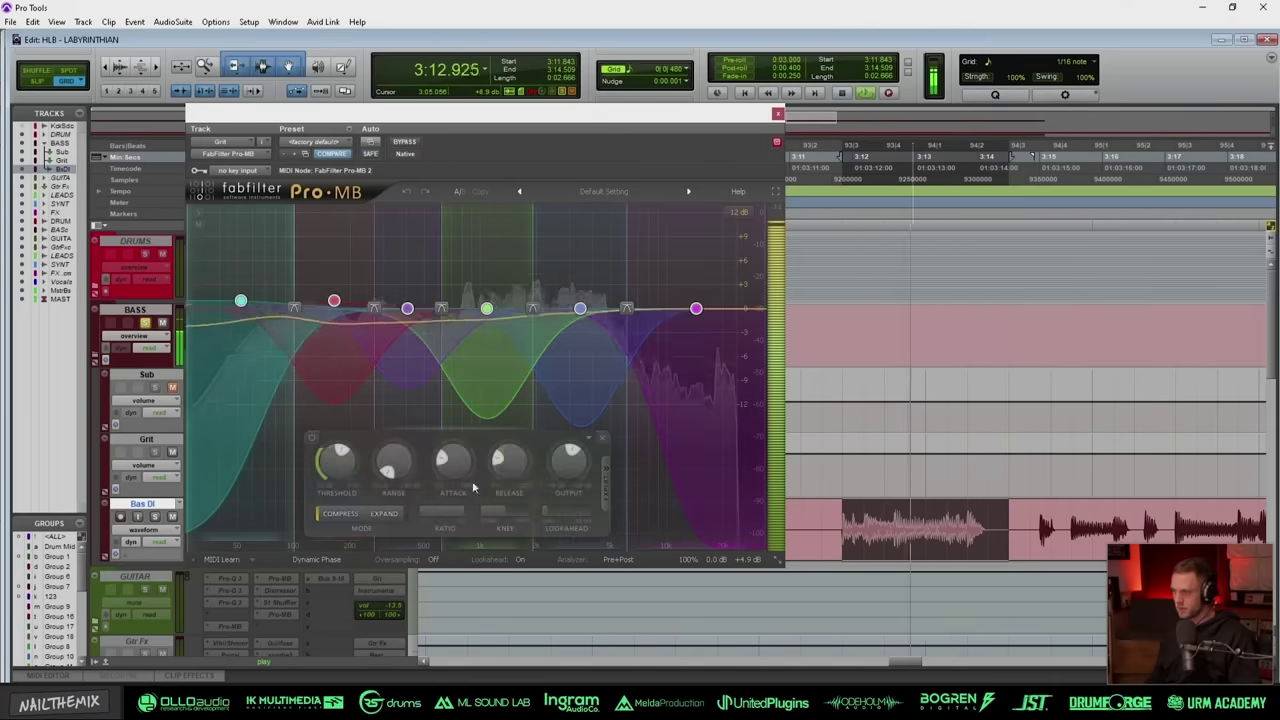
pyautogui.click(311, 439)
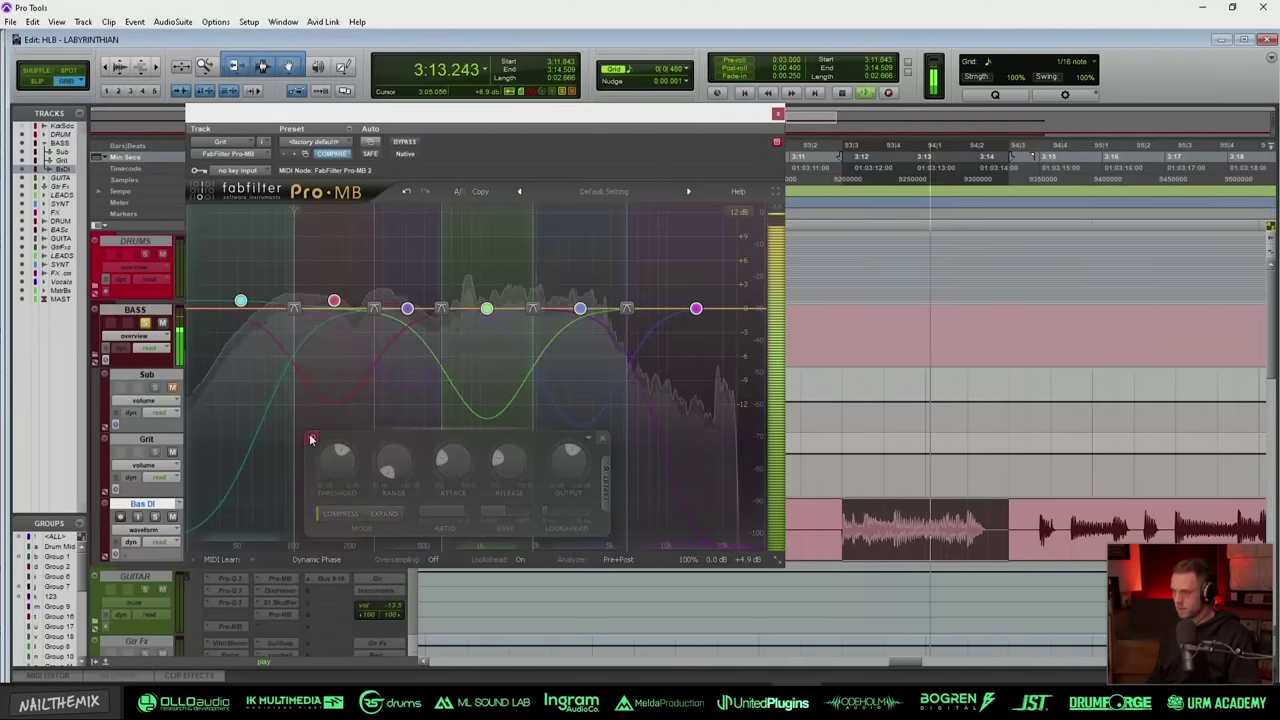
pyautogui.click(311, 439)
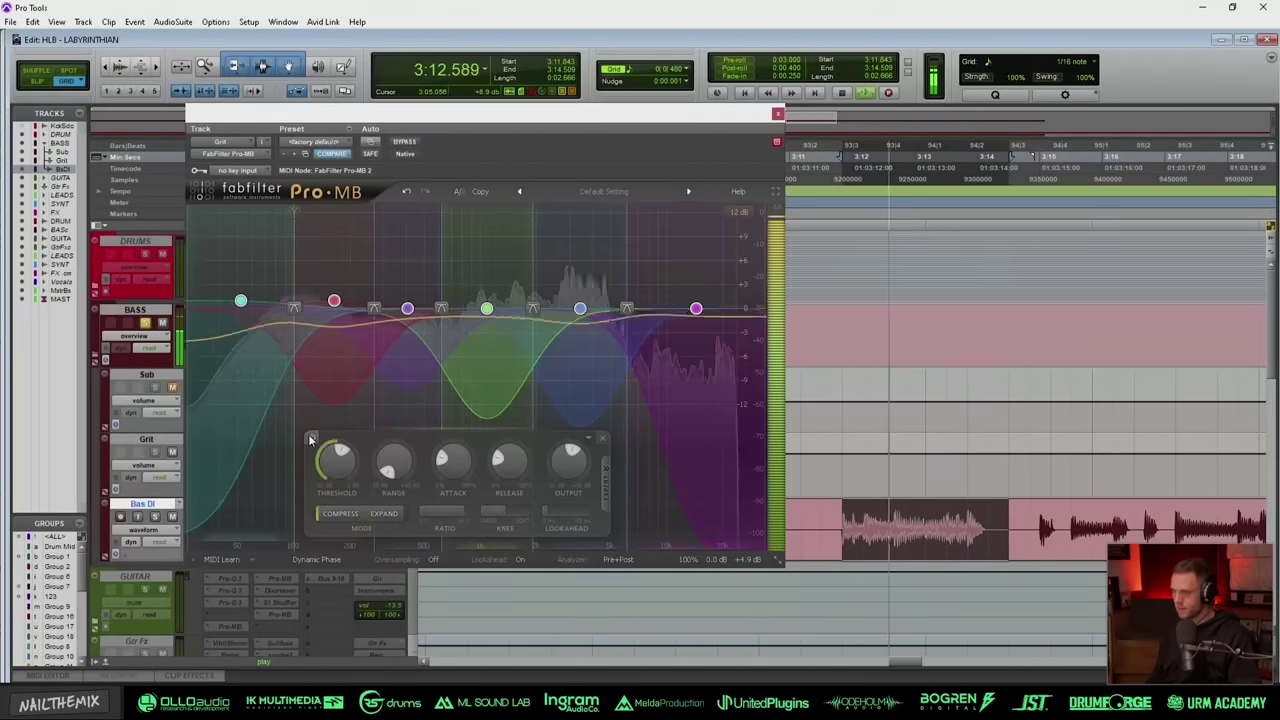
pyautogui.press('space')
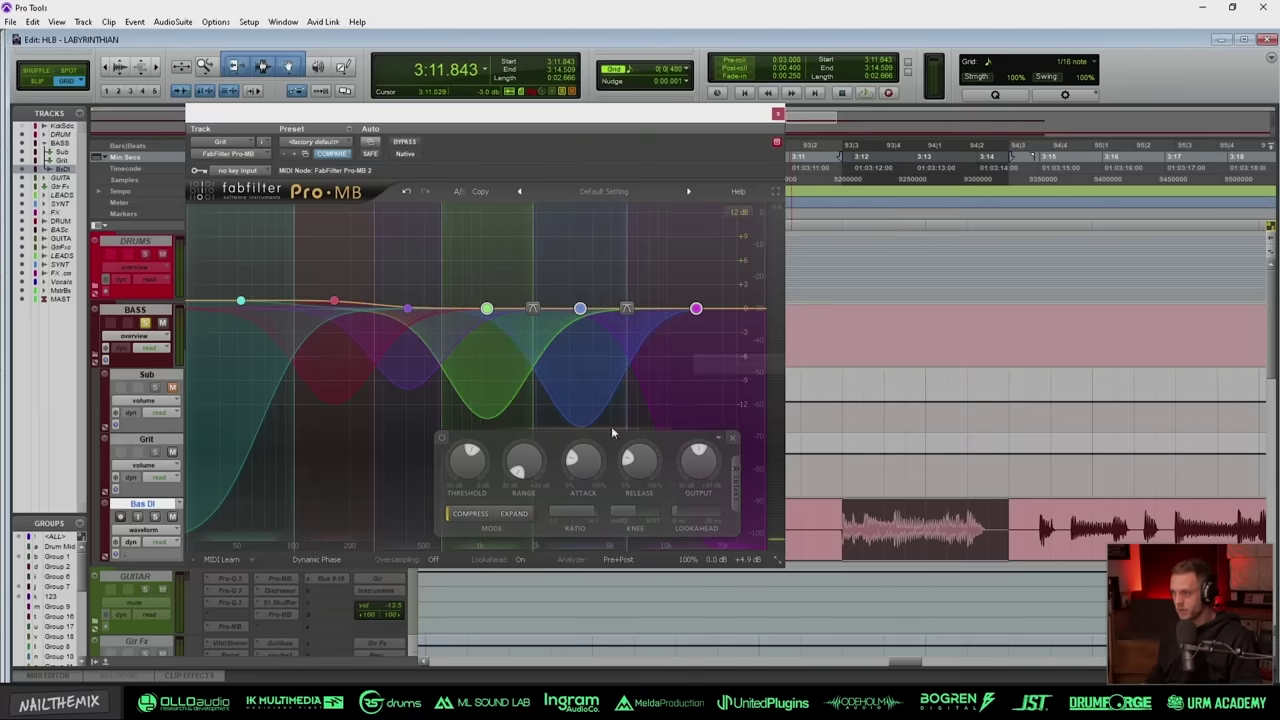
pyautogui.click(778, 116)
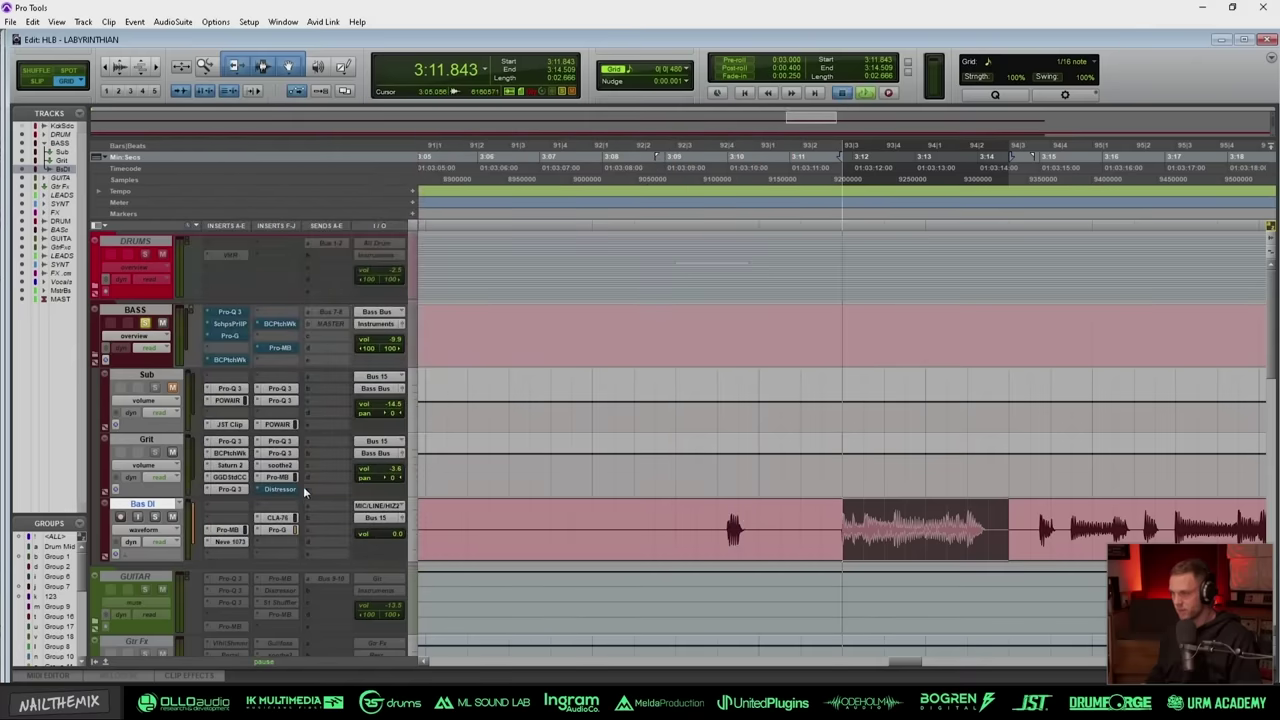
# Step: Activate the Distressor on the Grit track and play the earlier bass section from 2:06.176
pyautogui.click(276, 489)
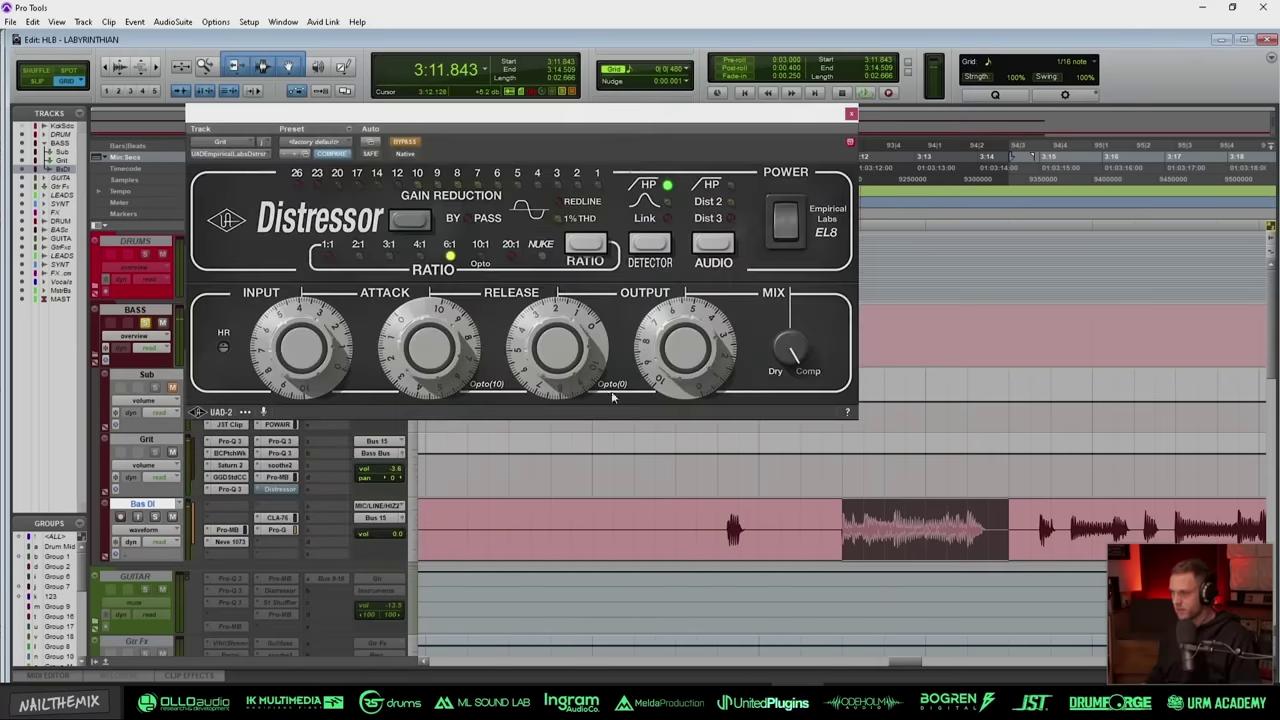
pyautogui.press('r')
pyautogui.click(915, 517)
pyautogui.press('r')
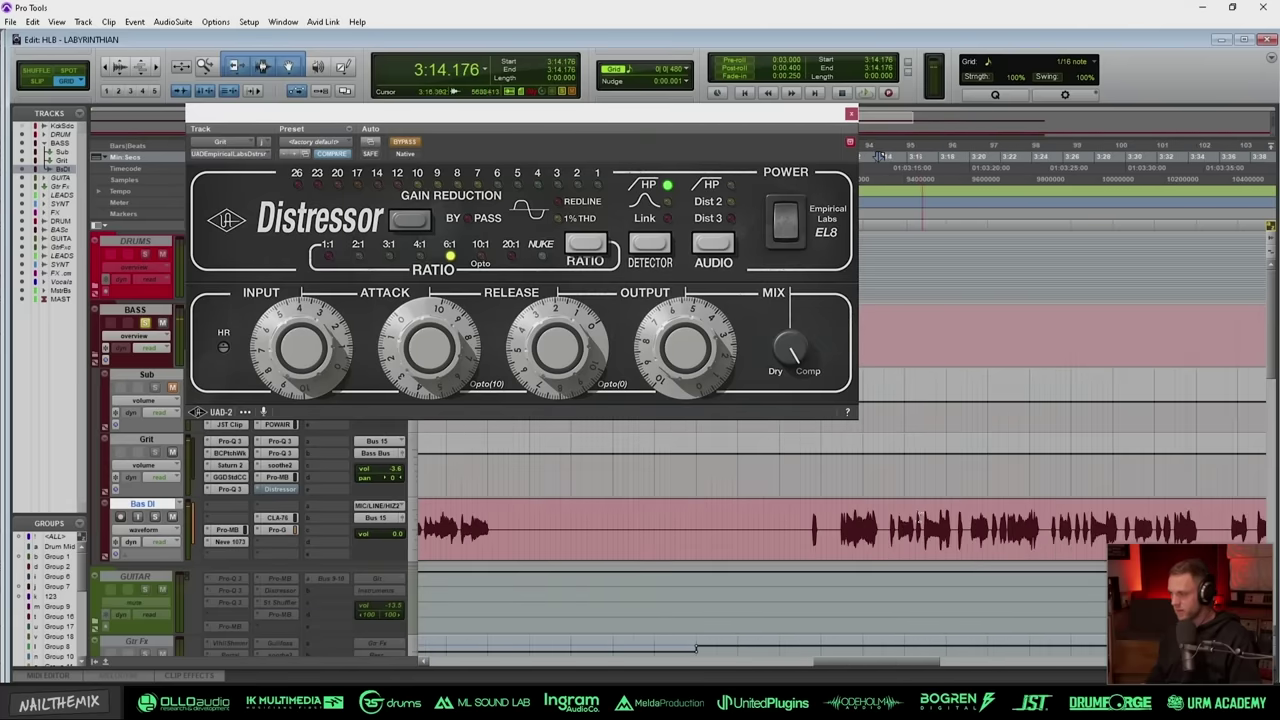
pyautogui.press('r')
pyautogui.press('r')
pyautogui.click(603, 523)
pyautogui.press('t')
pyautogui.press('t')
pyautogui.press('t')
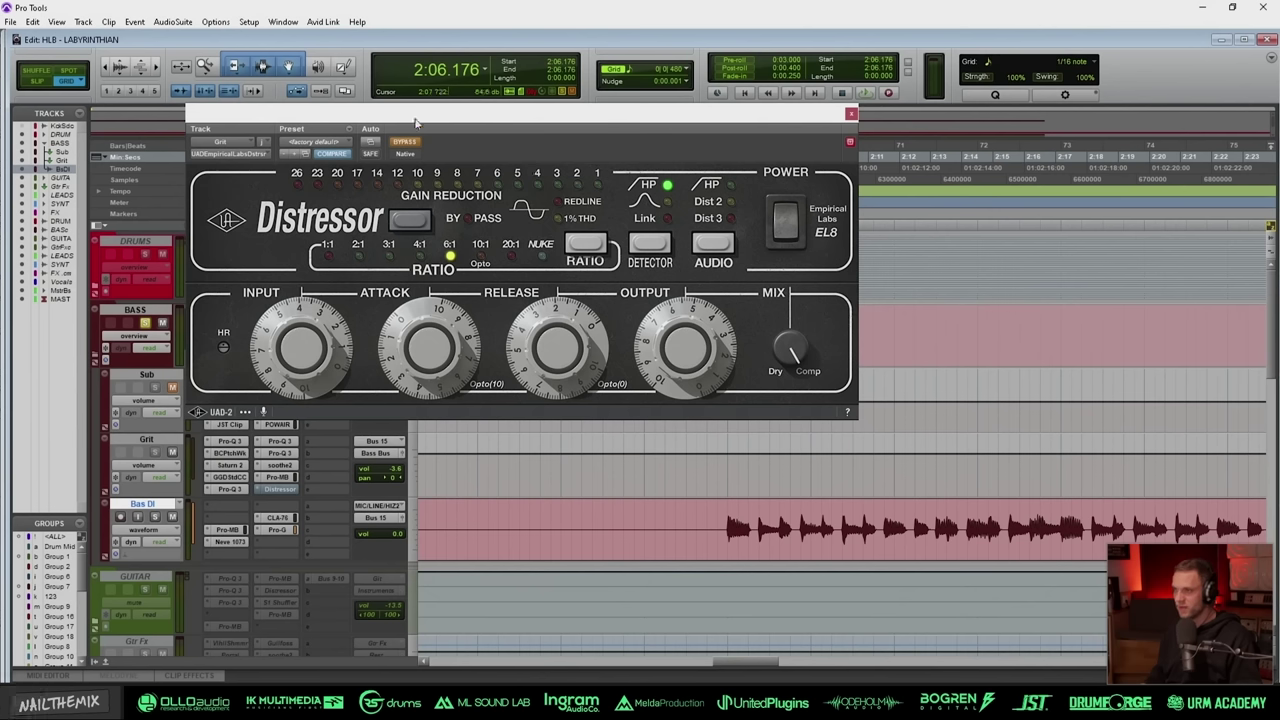
pyautogui.press('space')
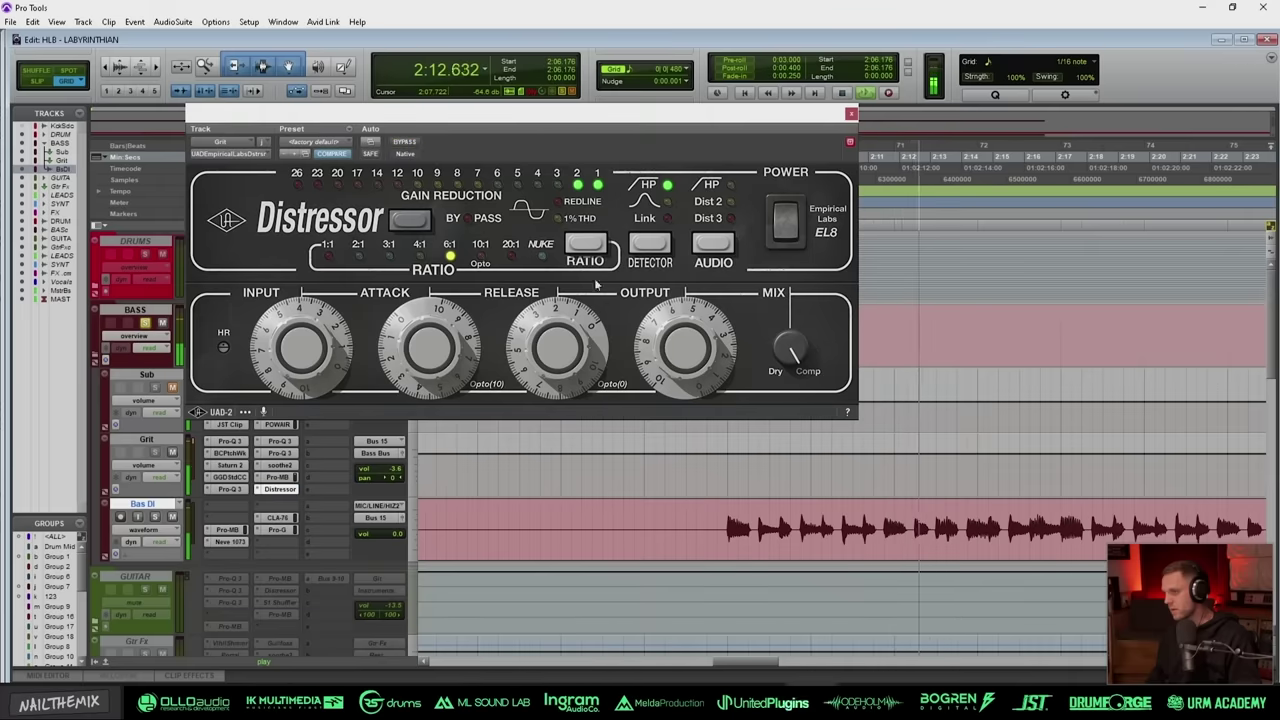
# Step: Compare the Grit track's Distressor bypassed and active during playback, close the plug-in and stop playback
pyautogui.click(409, 221)
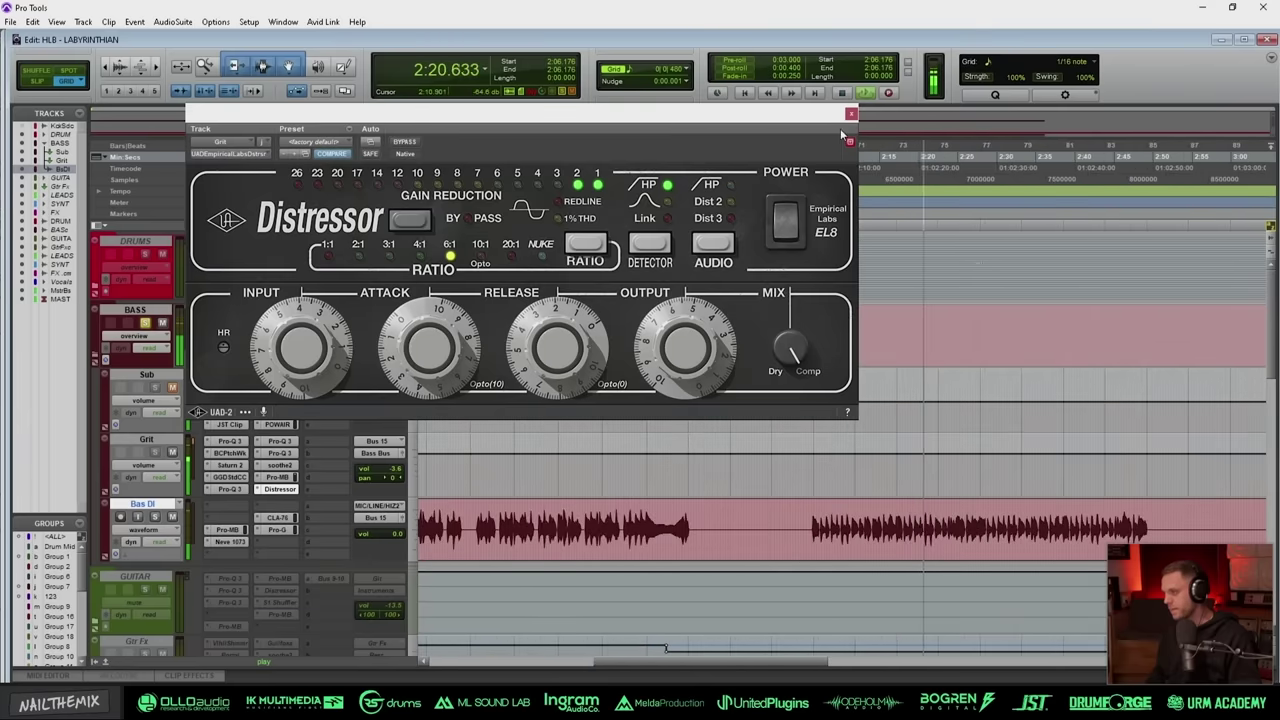
pyautogui.click(850, 113)
pyautogui.press('space')
pyautogui.press('r')
pyautogui.press('r')
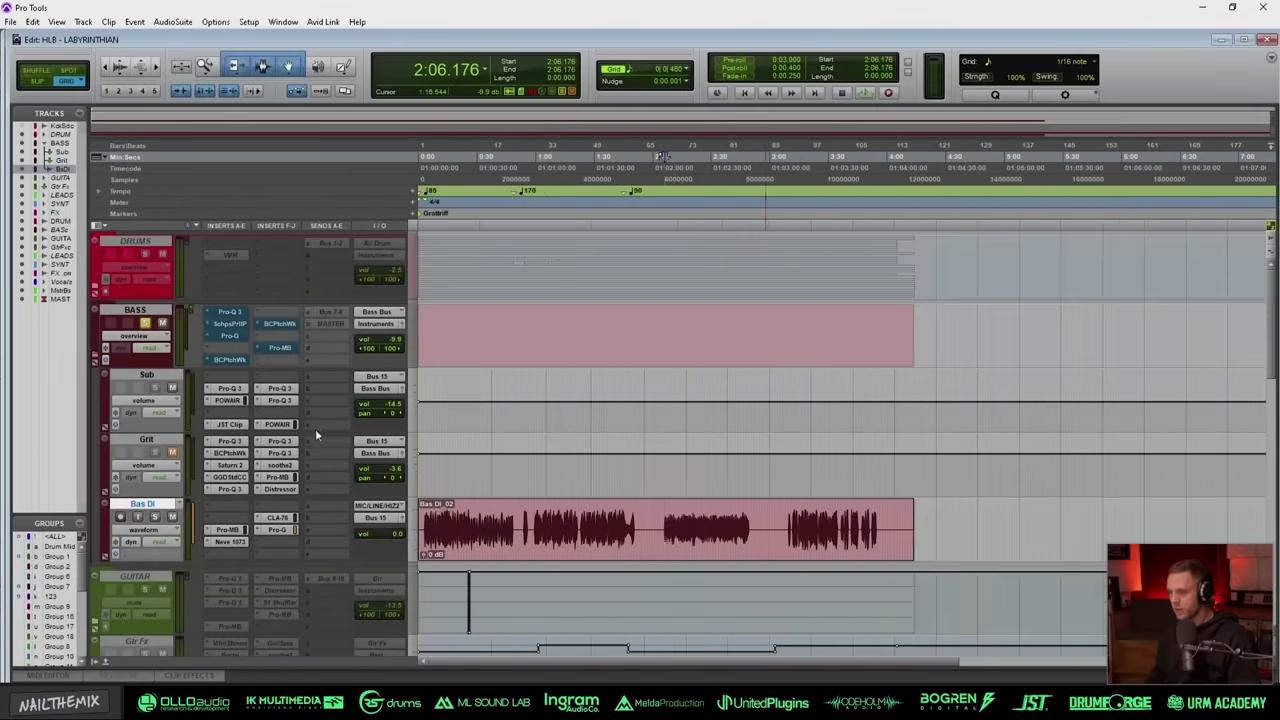
# Step: Examine the low-cut, high-cut and bell bands of the Sub track's first Pro-Q 3, deleting the stray band added near 83 Hz
pyautogui.press('t')
pyautogui.press('t')
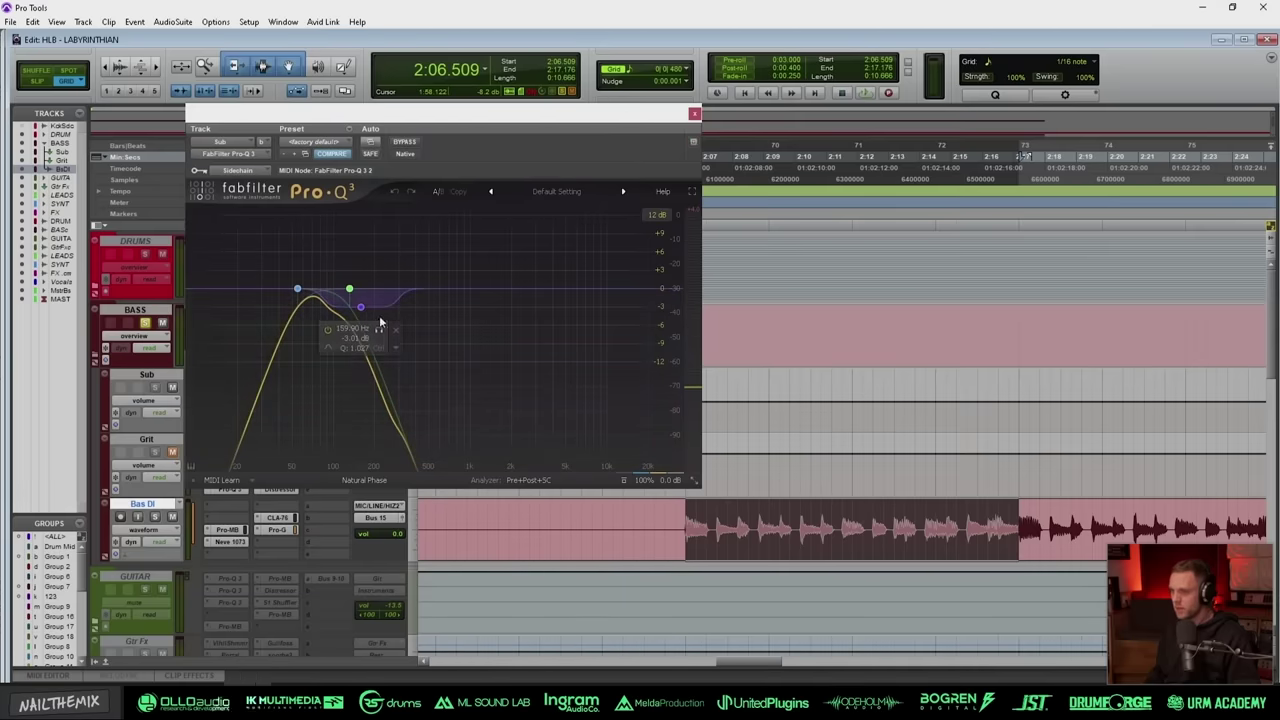
pyautogui.click(287, 291)
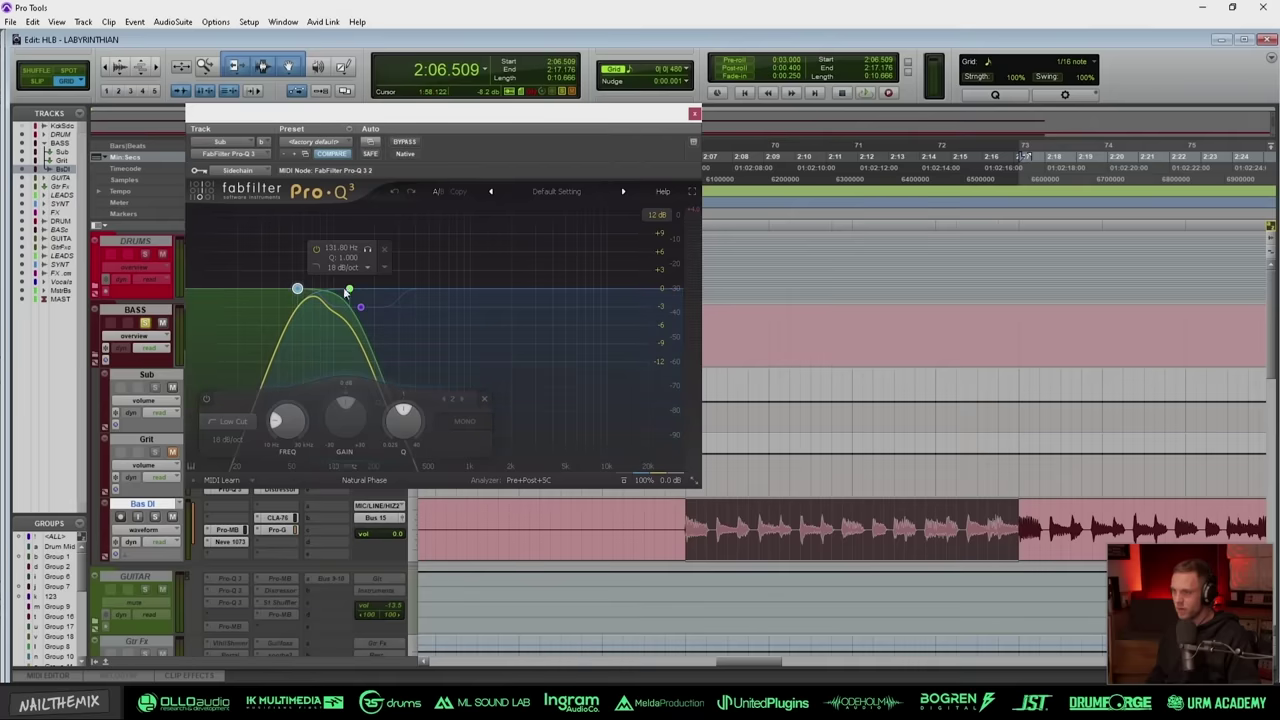
pyautogui.click(349, 289)
pyautogui.click(360, 307)
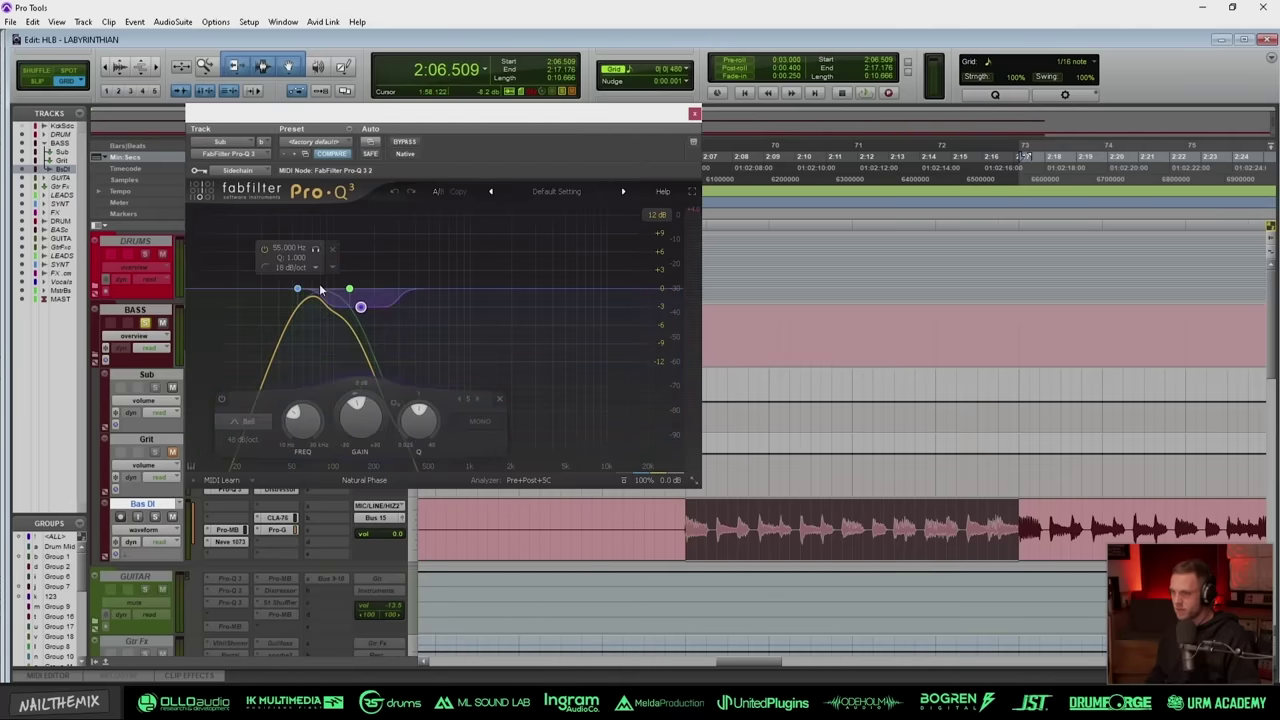
pyautogui.click(323, 290)
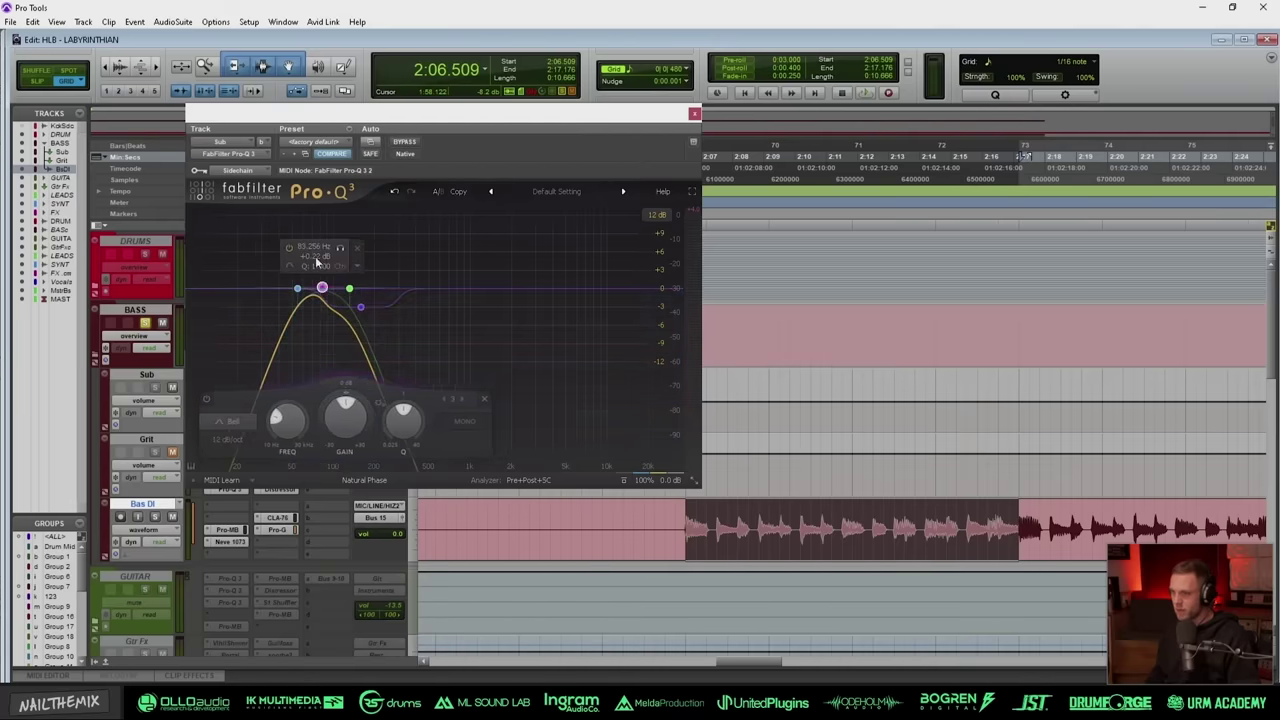
pyautogui.press('Delete')
pyautogui.click(360, 306)
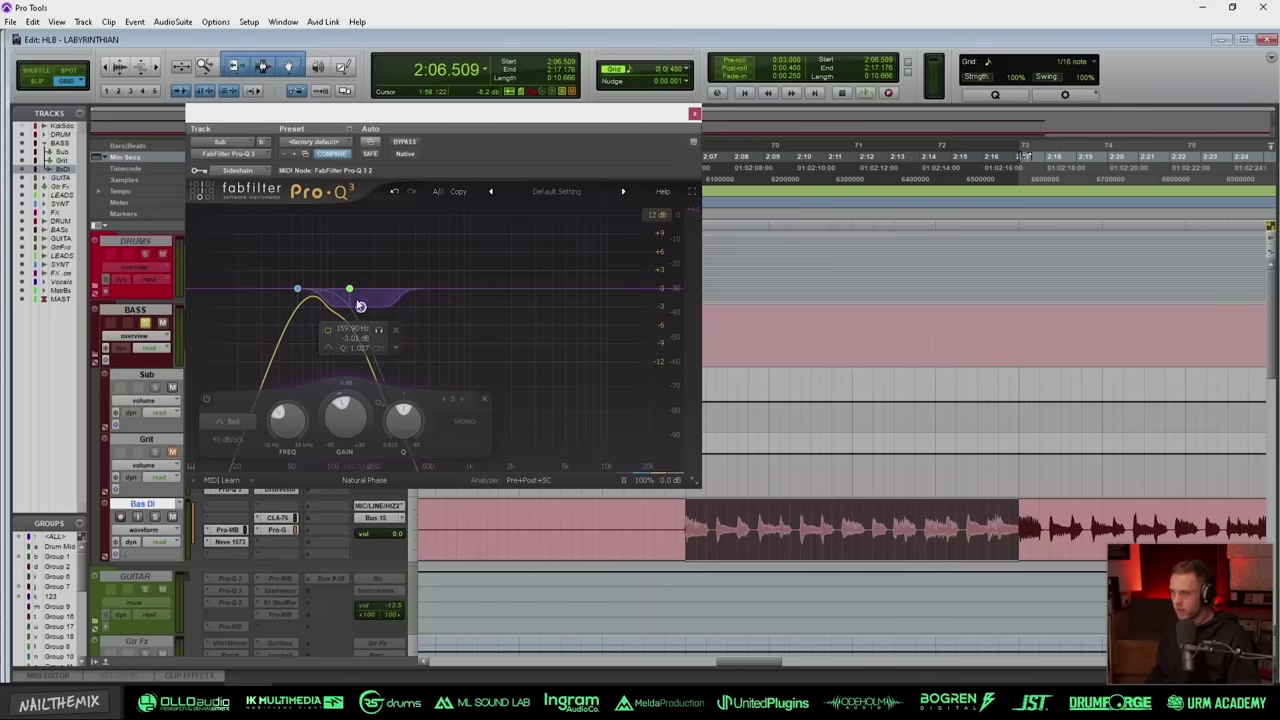
# Step: Play the selected bass section, compare the Sub track's first Pro-Q 3 bypassed and active, and close it
pyautogui.press('space')
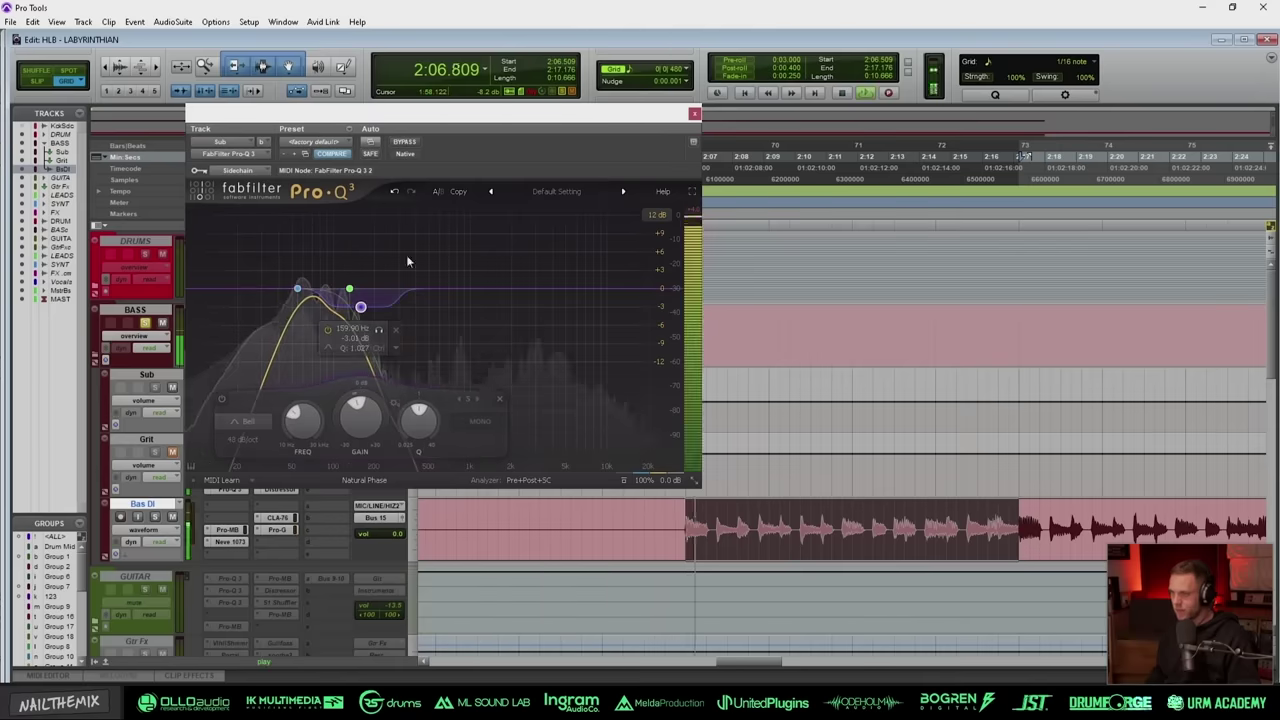
pyautogui.click(403, 142)
pyautogui.click(403, 142)
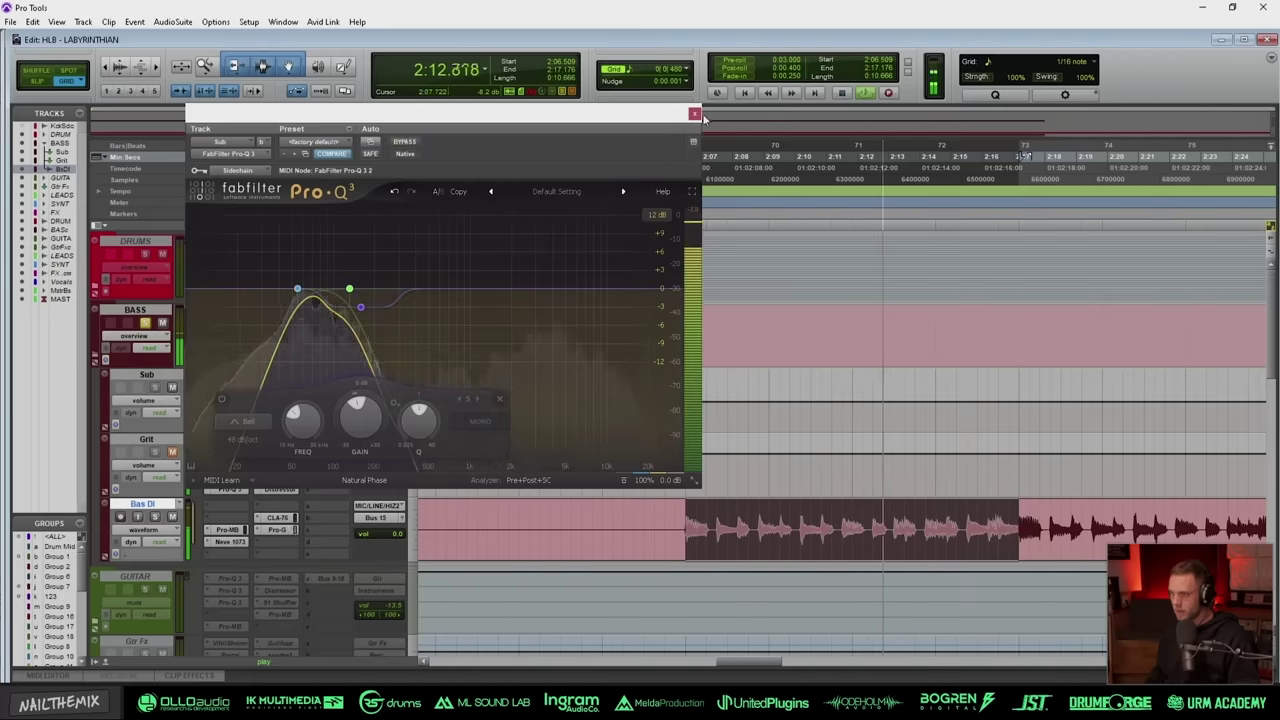
pyautogui.click(694, 113)
pyautogui.press('space')
# Step: Activate the first POWAIR compressor on the Sub track, audition it during playback, and close it
pyautogui.click(230, 400)
pyautogui.click(411, 144)
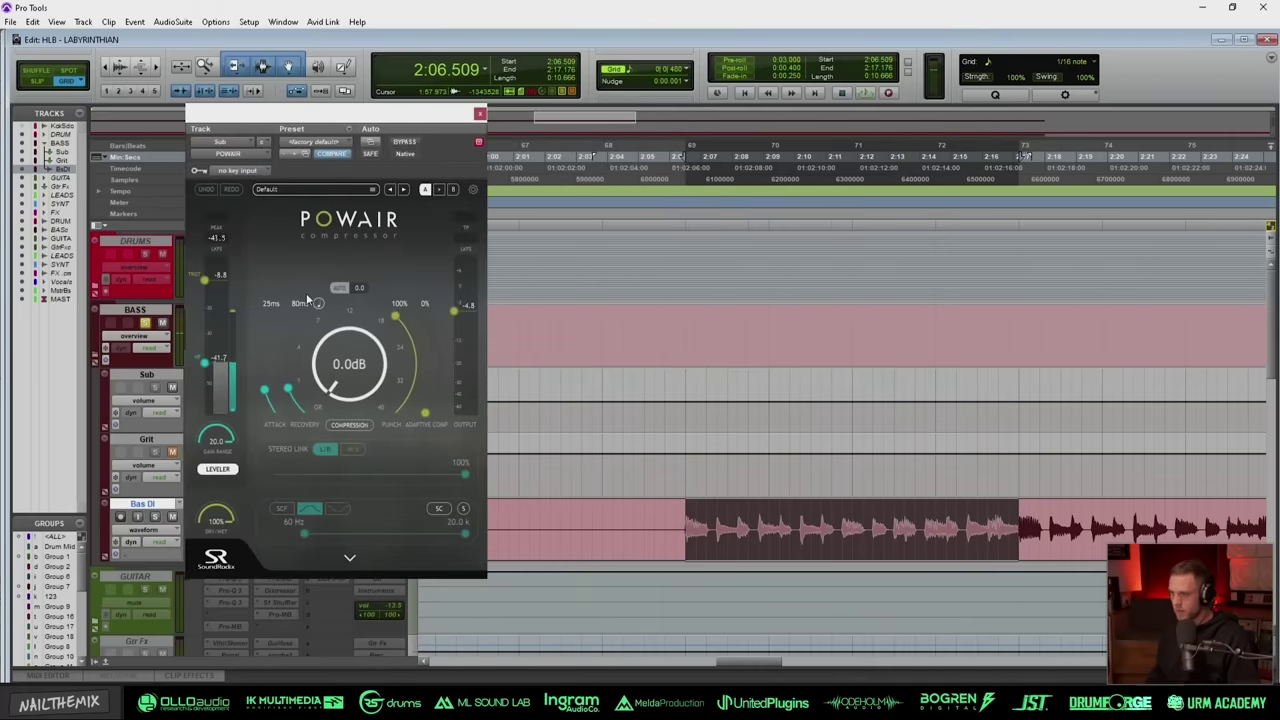
pyautogui.press('space')
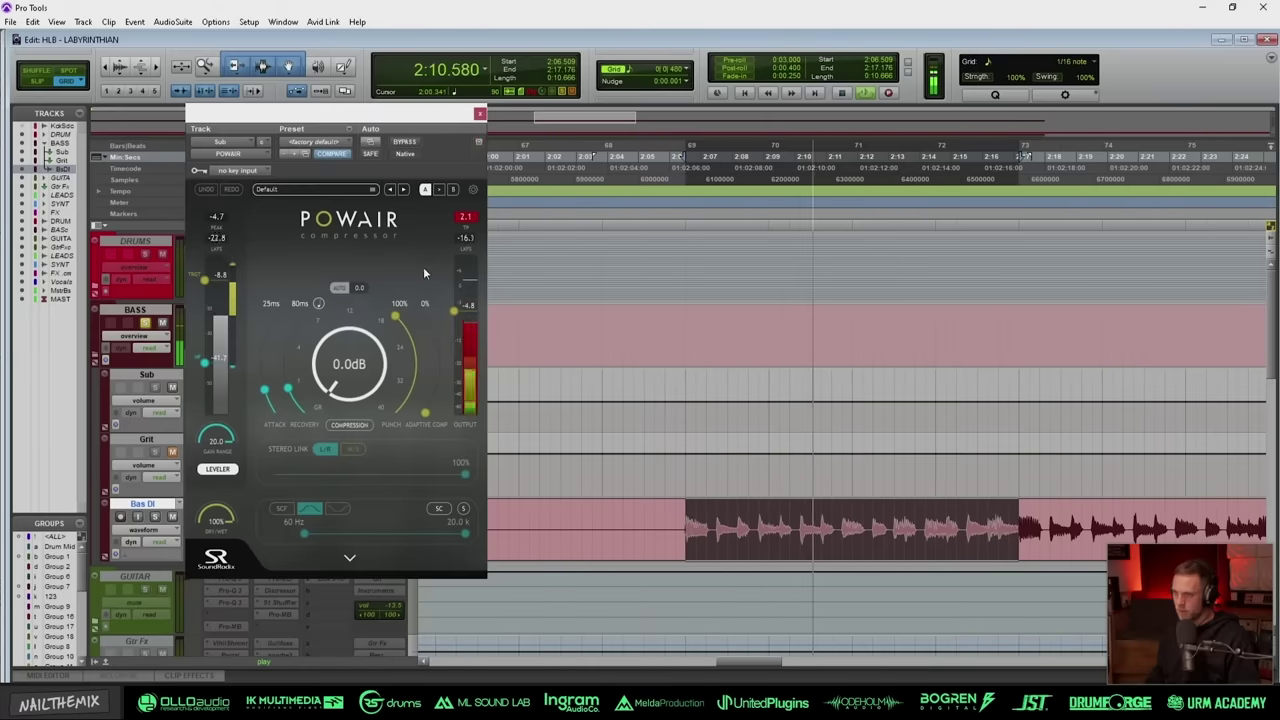
pyautogui.press('space')
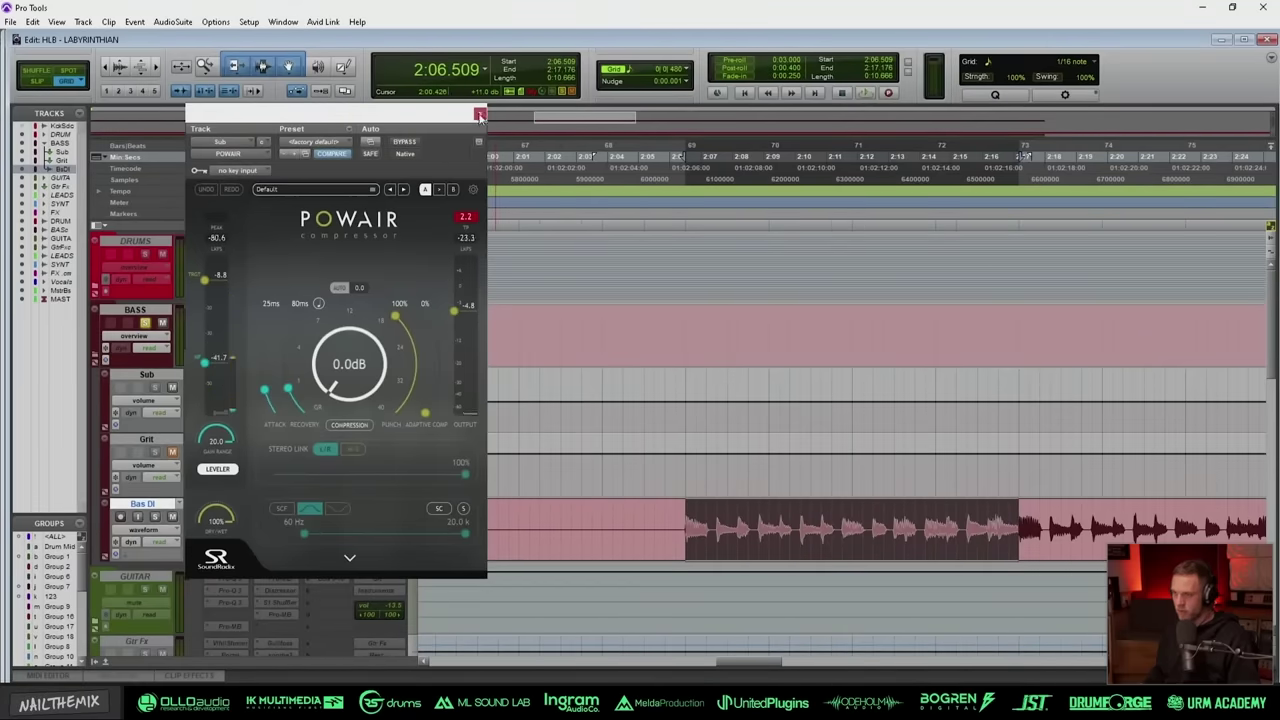
pyautogui.click(479, 115)
# Step: Audition JST Clip on the Sub track, and activate and play the band-limiting Pro-Q 3 that follows it
pyautogui.press('space')
pyautogui.click(236, 425)
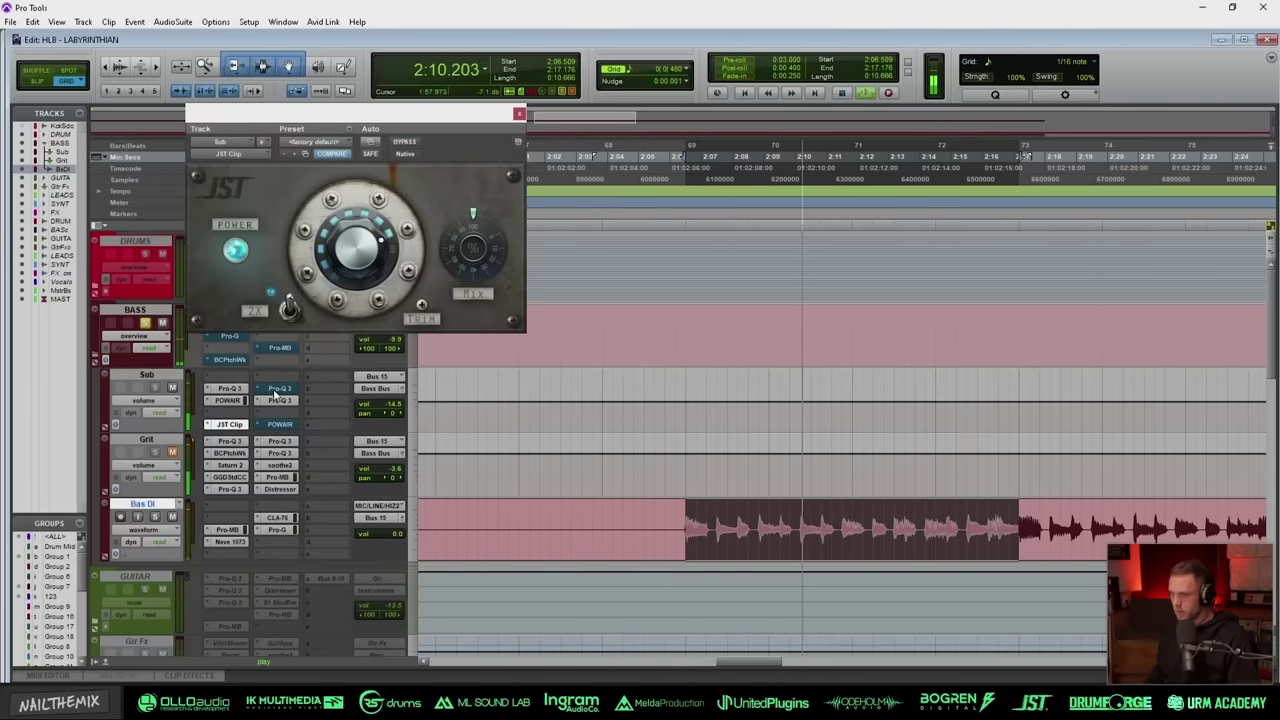
pyautogui.click(276, 388)
pyautogui.press('space')
pyautogui.click(405, 143)
pyautogui.press('space')
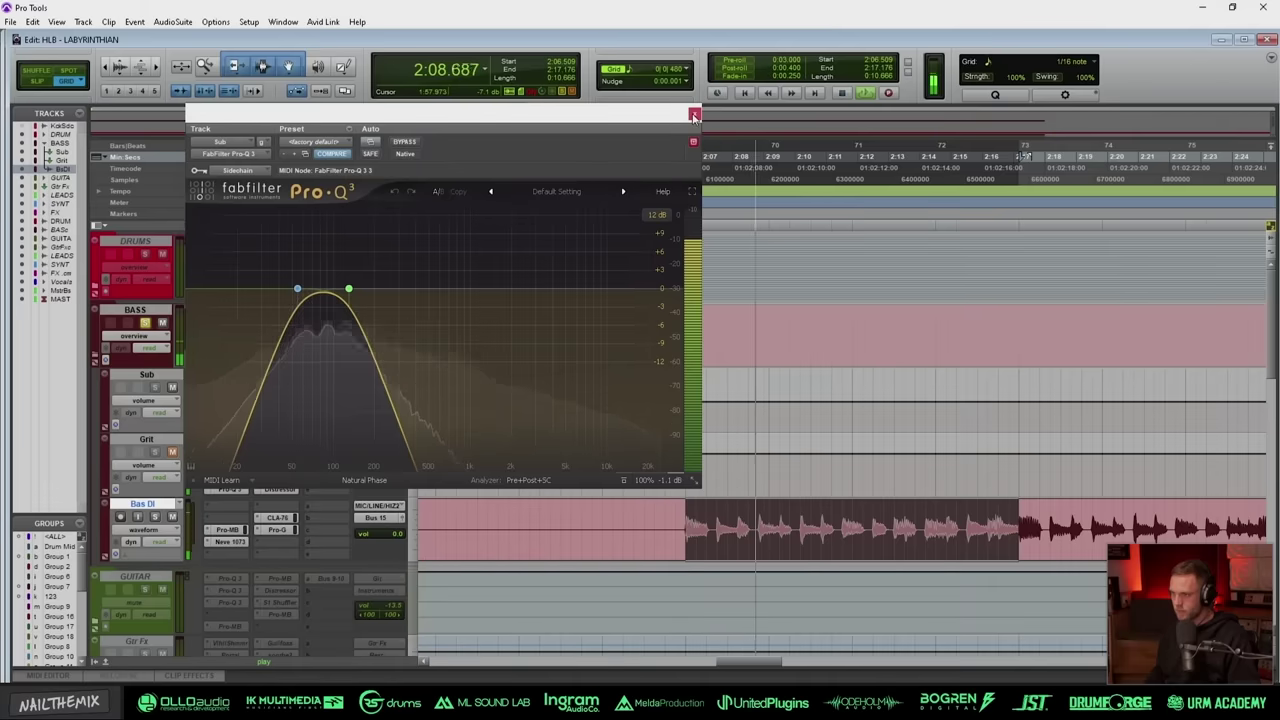
pyautogui.click(230, 424)
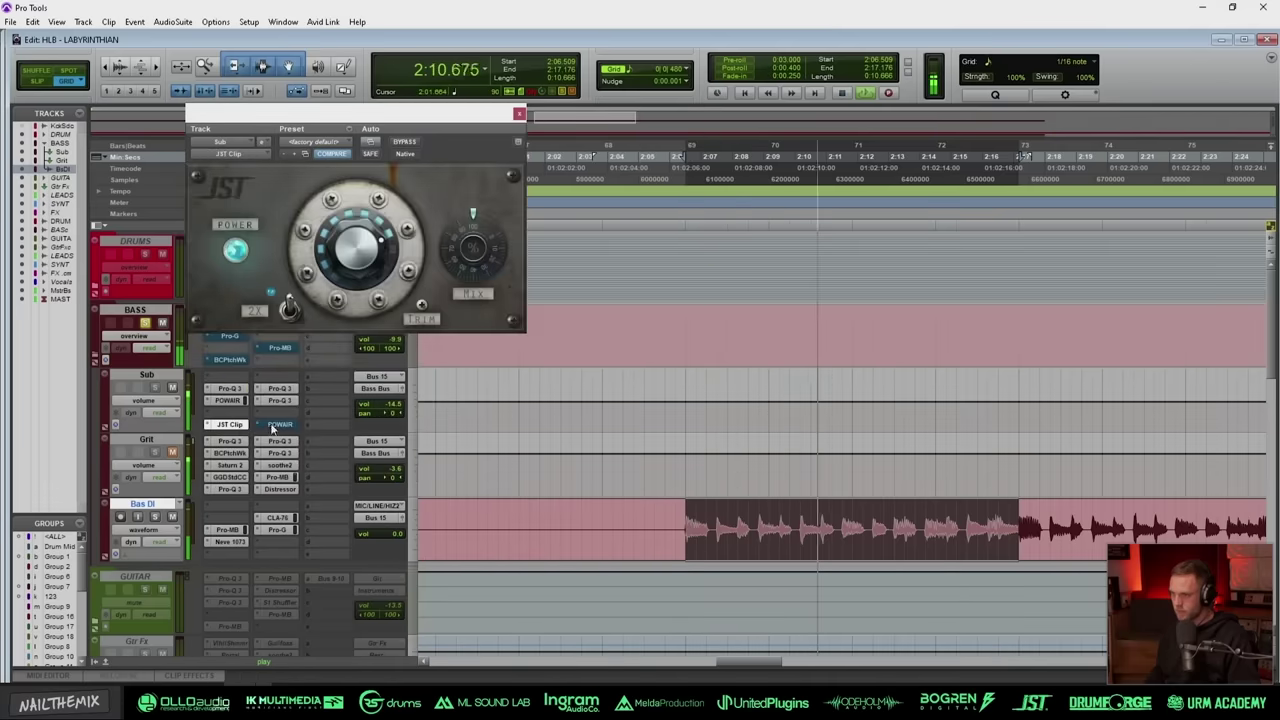
# Step: Open the Sub track's Pro-Q 3 with the single narrow cut, audition it during playback, and close it
pyautogui.press('space')
pyautogui.click(273, 399)
pyautogui.moveTo(336, 292)
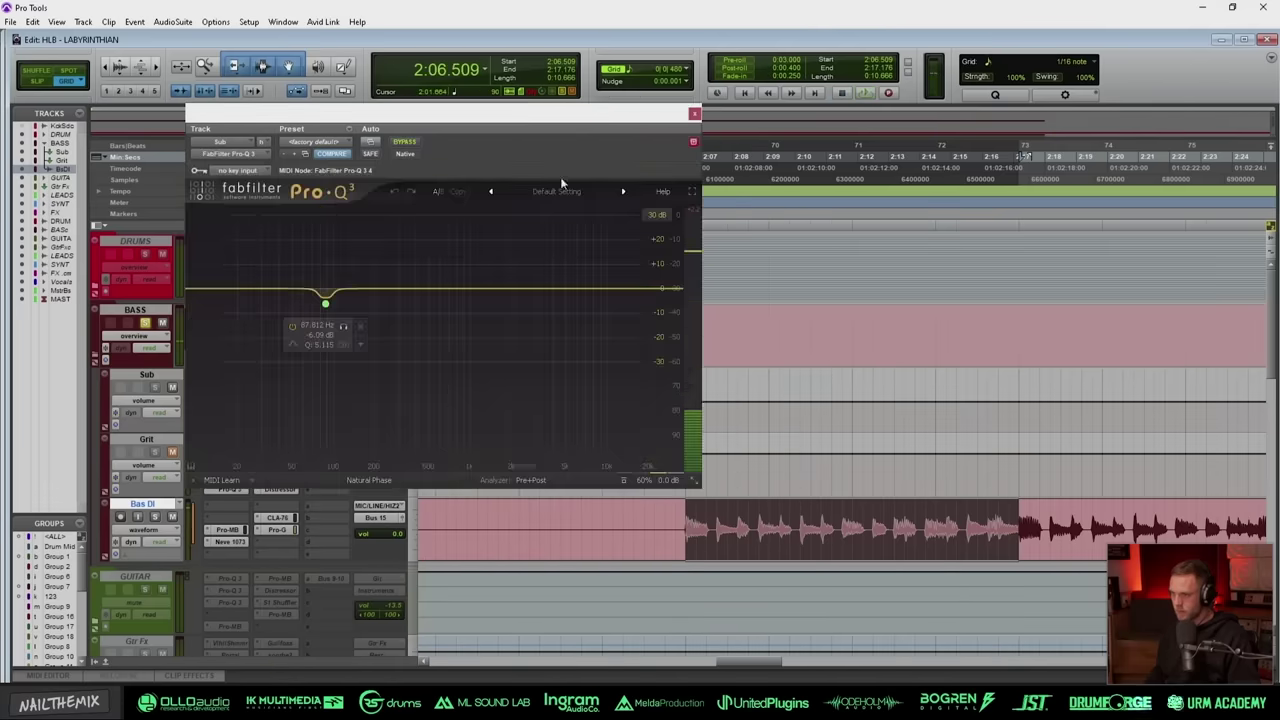
pyautogui.press('space')
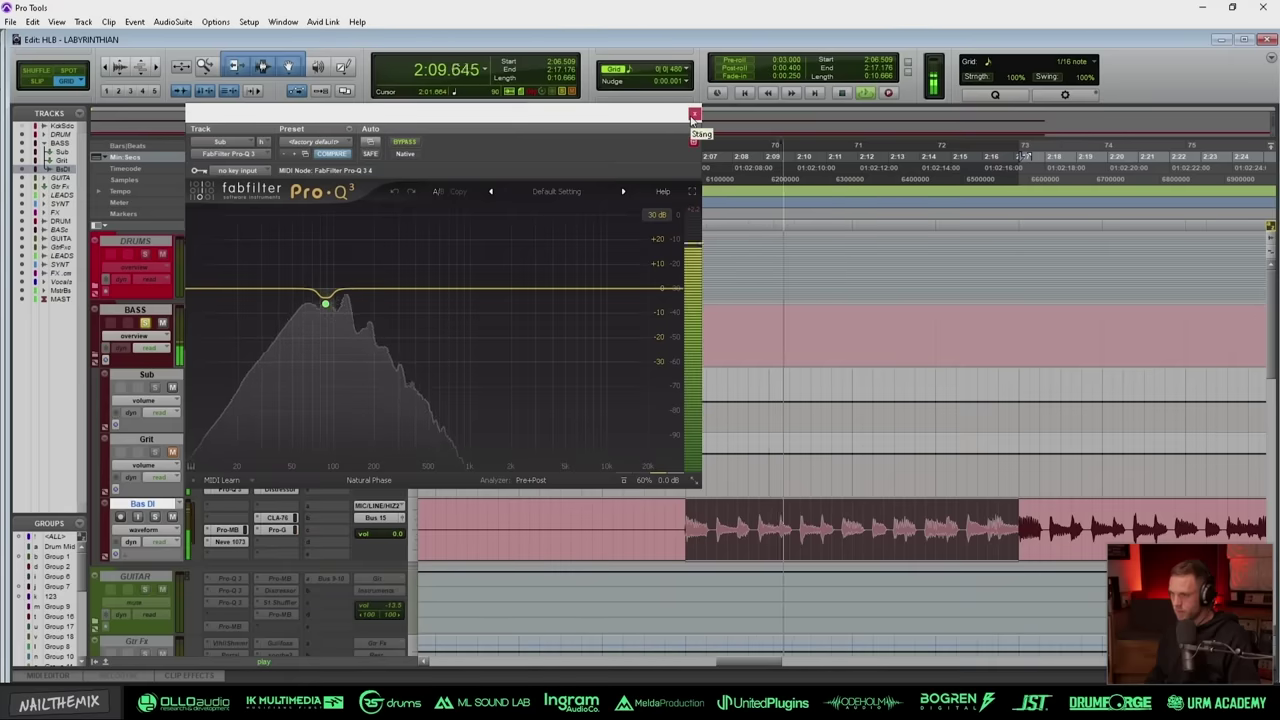
pyautogui.click(695, 114)
# Step: Activate the last POWAIR on the Sub track, audition it during playback, and close it along with JST Clip
pyautogui.click(268, 424)
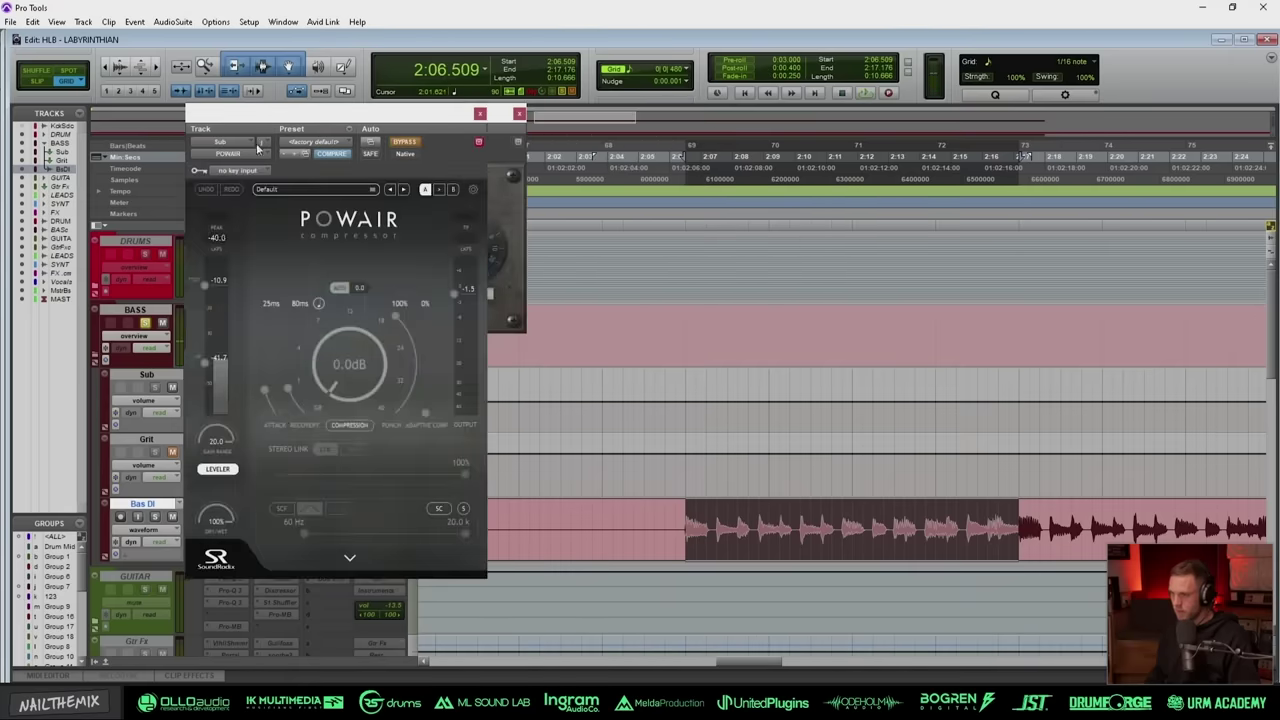
pyautogui.click(405, 142)
pyautogui.press('space')
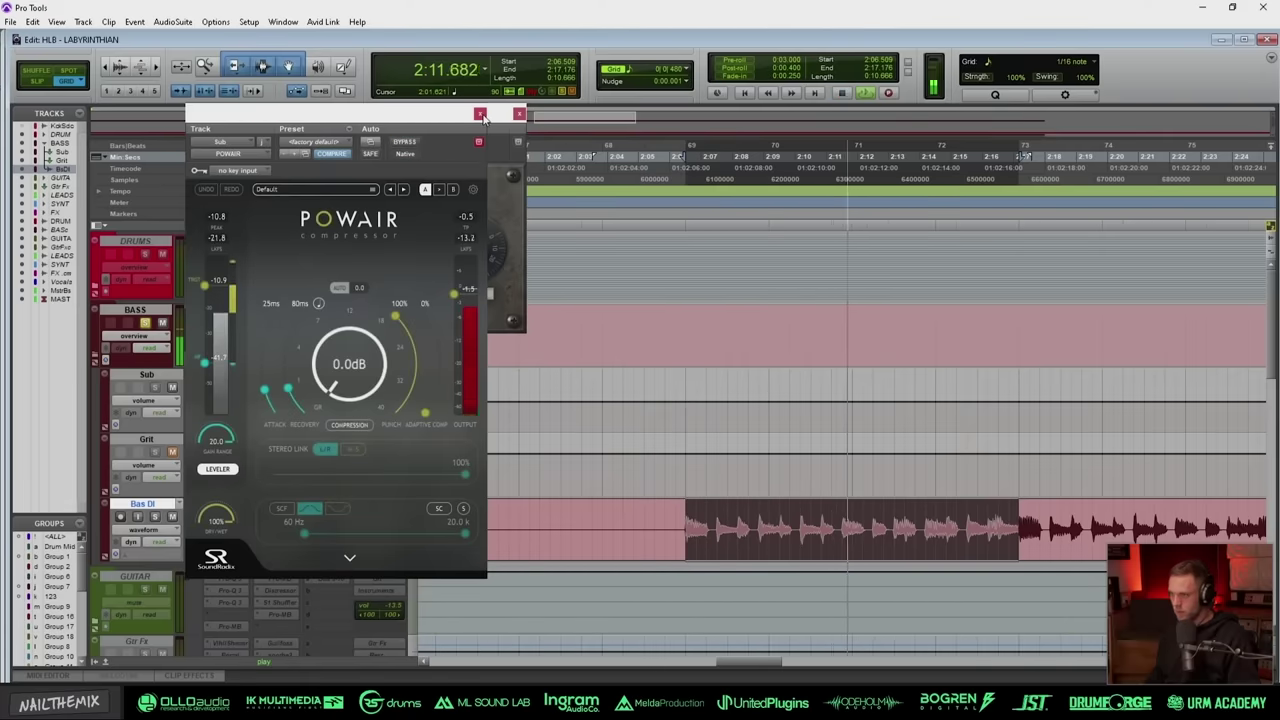
pyautogui.click(480, 115)
pyautogui.click(519, 113)
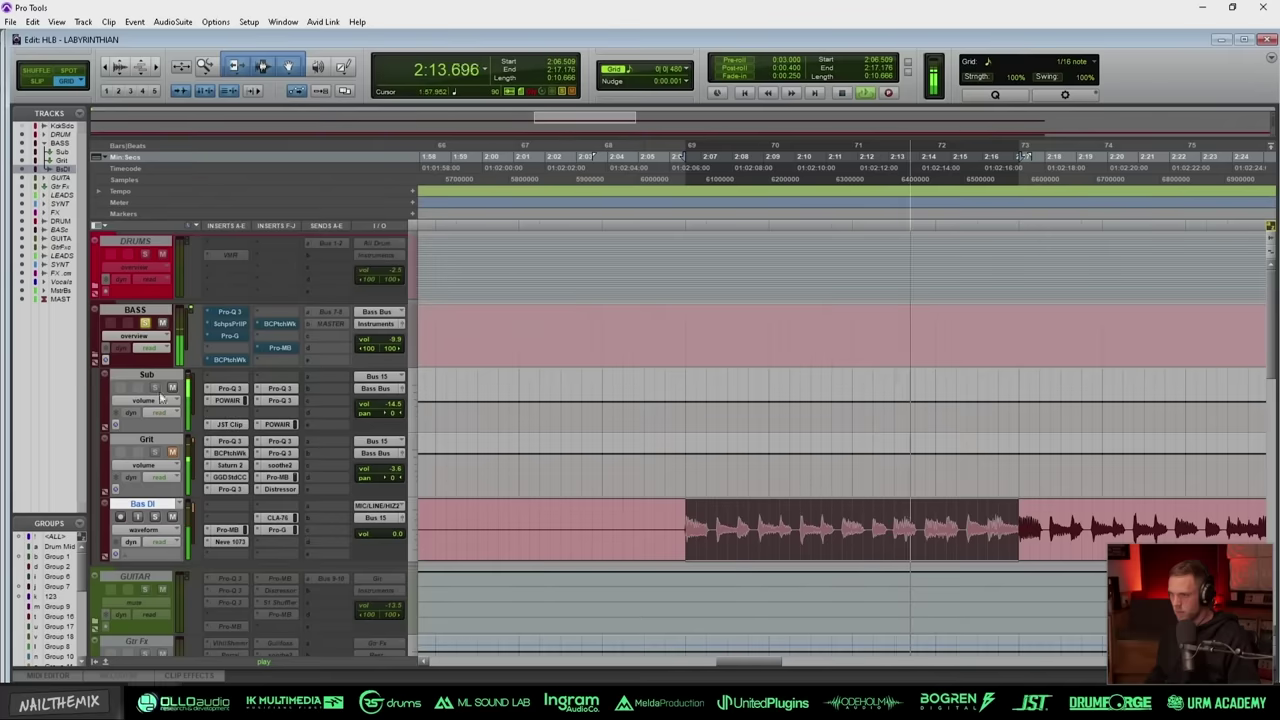
# Step: Unmute the Grit track and play the selected section with Sub and Grit together
pyautogui.press('space')
pyautogui.click(172, 451)
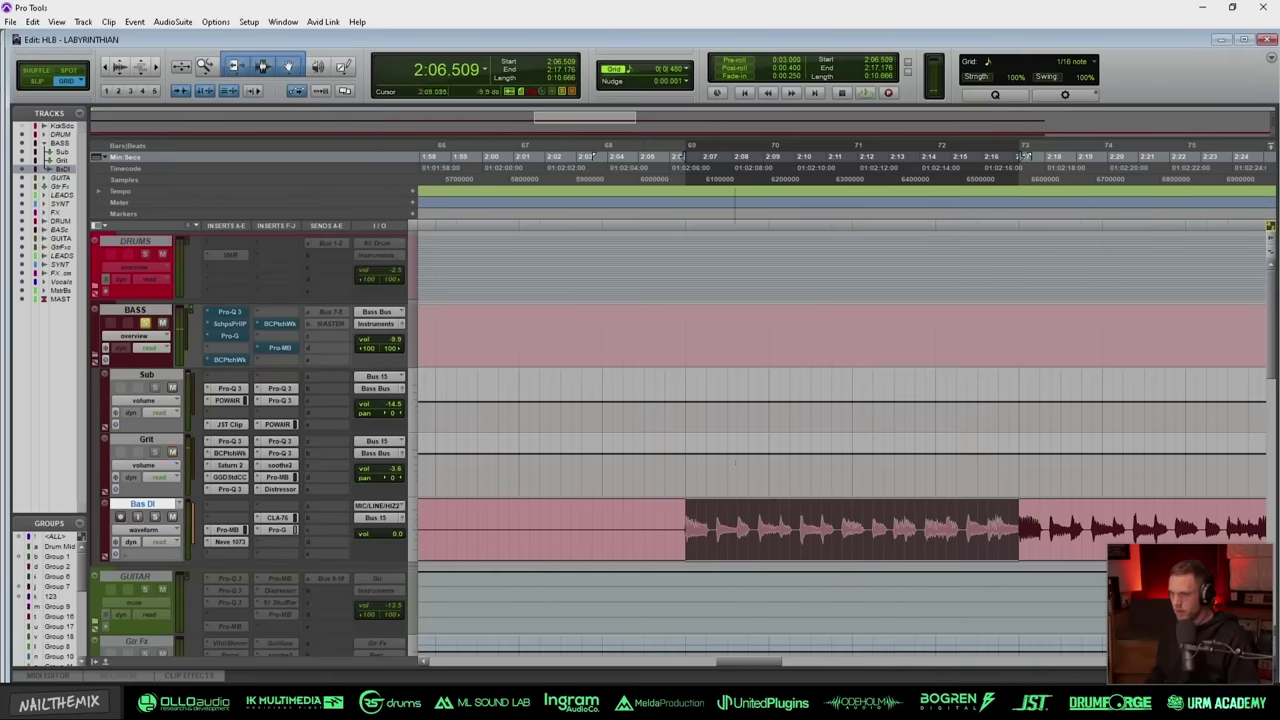
pyautogui.press('r')
pyautogui.press('r')
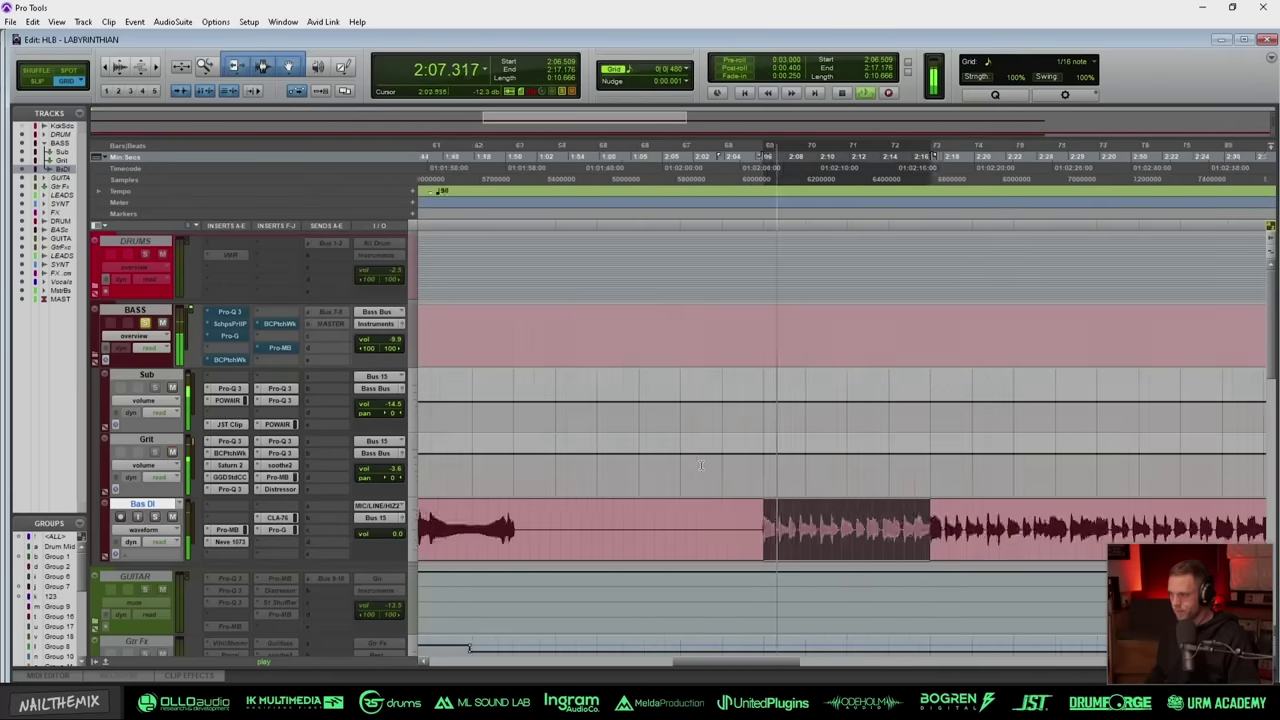
pyautogui.press('r')
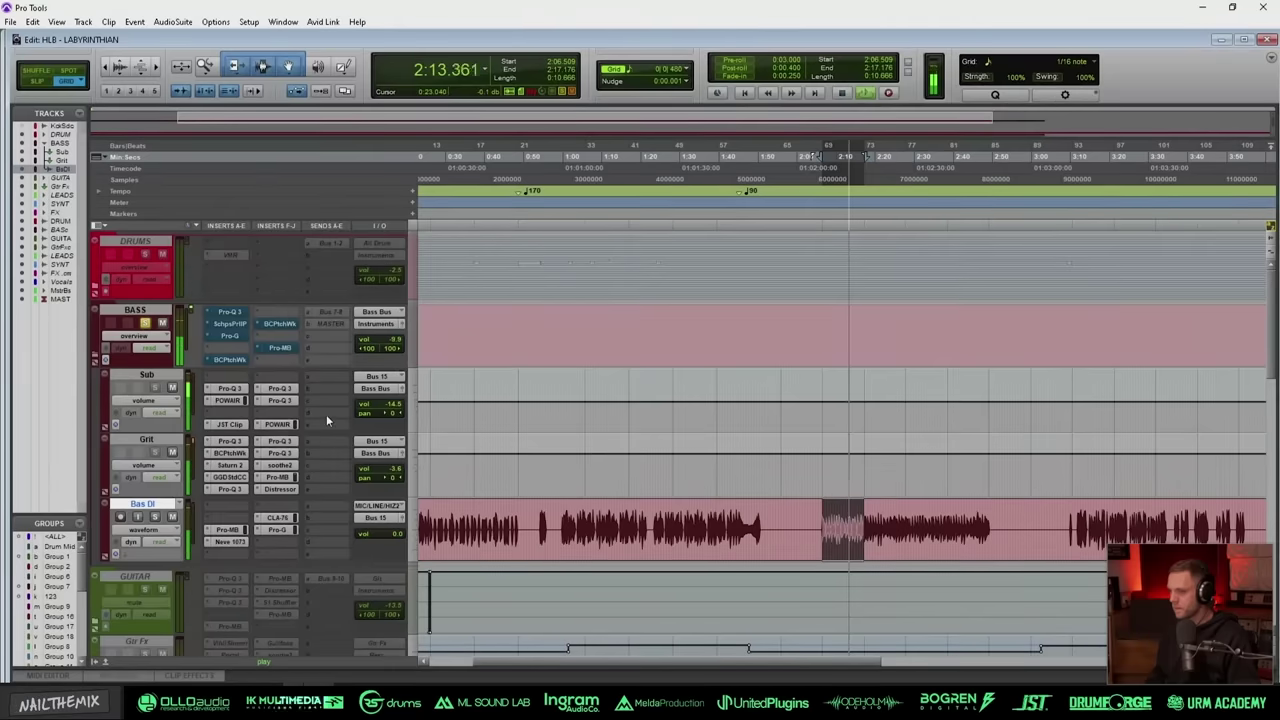
# Step: Open and activate the Pro-Q 3 on the BASS track, moving its window clear of the inserts
pyautogui.click(226, 316)
pyautogui.press('space')
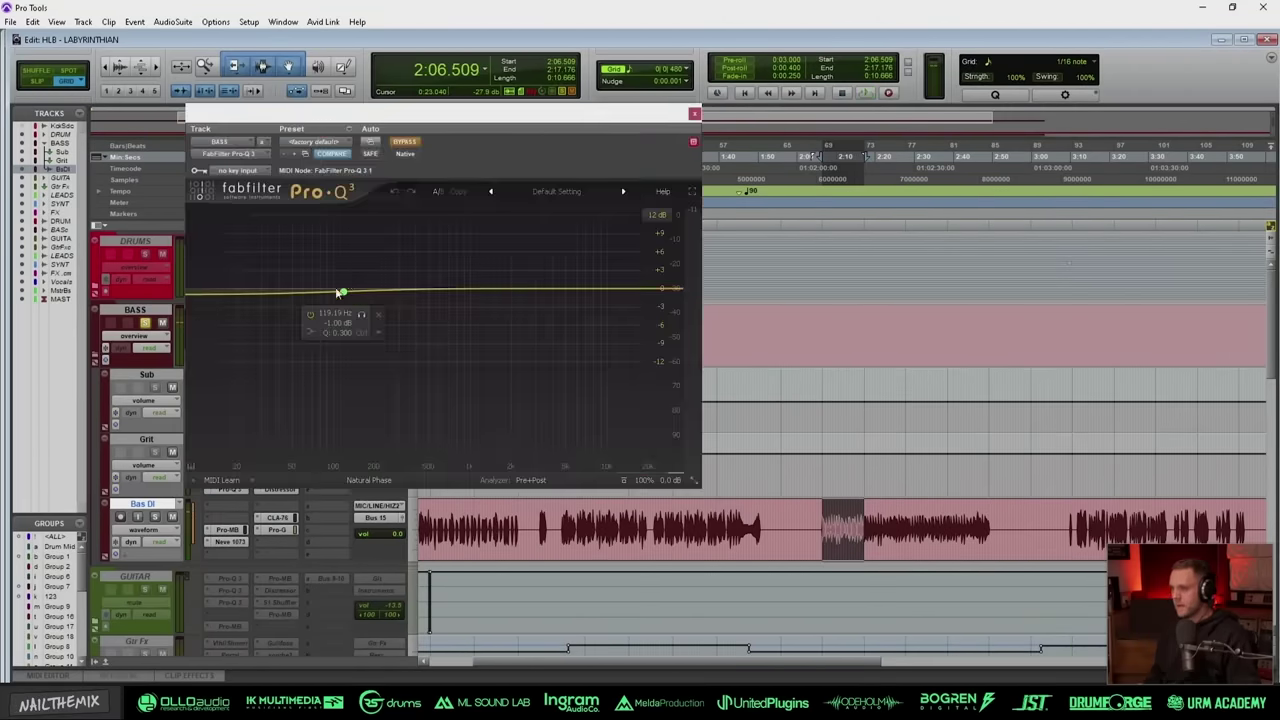
pyautogui.moveTo(394, 117); pyautogui.dragTo(627, 107)
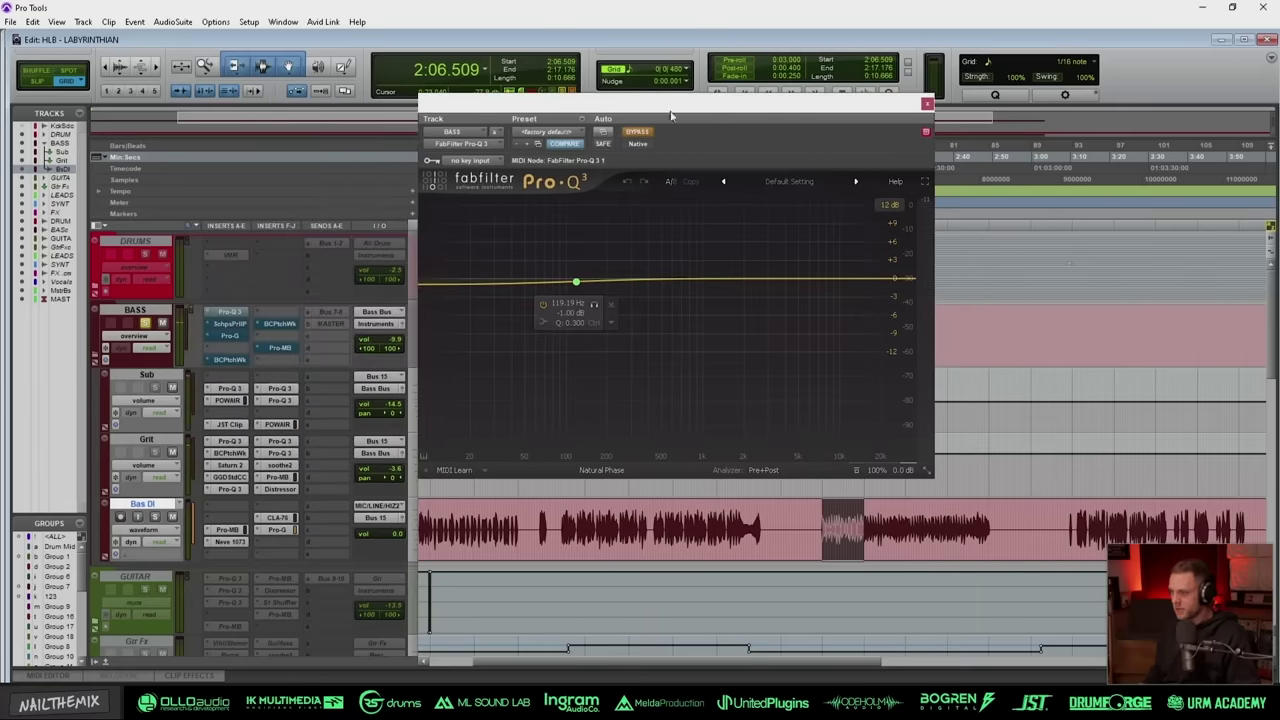
# Step: Activate Scheps Parallel Particles on the BASS track and compare it bypassed and active during playback
pyautogui.click(241, 327)
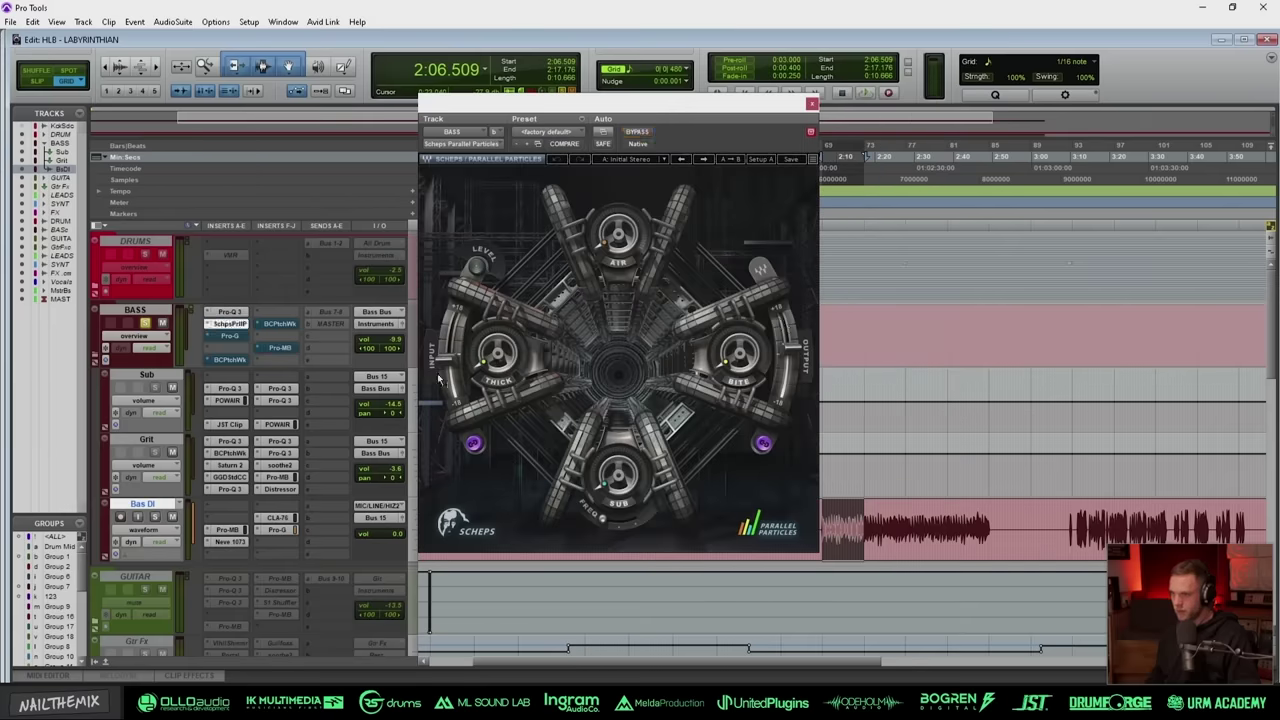
pyautogui.press('space')
pyautogui.click(636, 132)
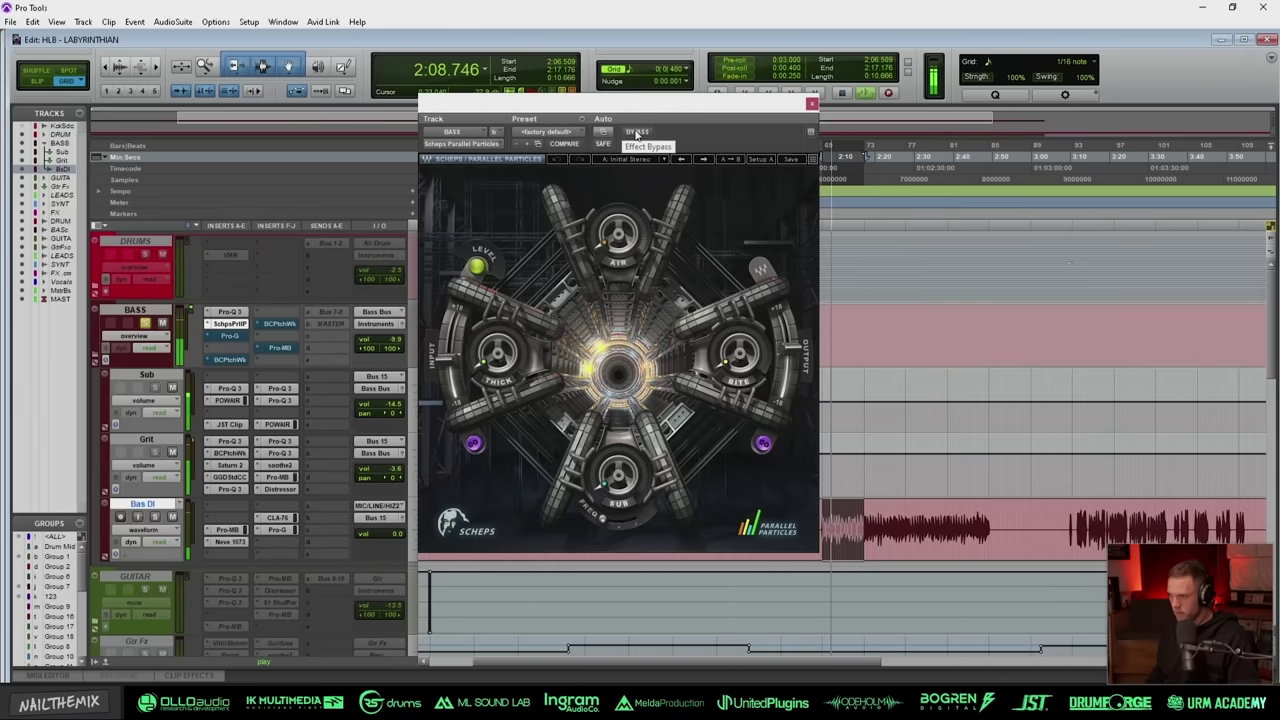
pyautogui.click(636, 132)
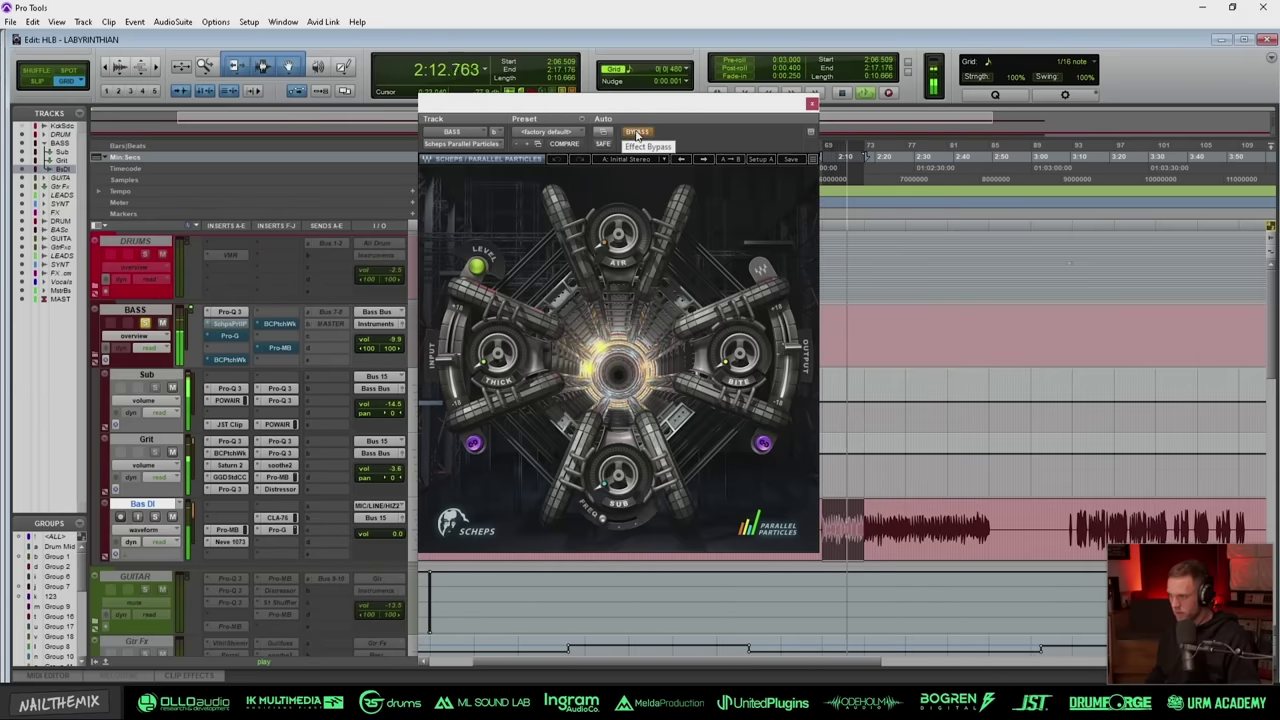
pyautogui.click(637, 132)
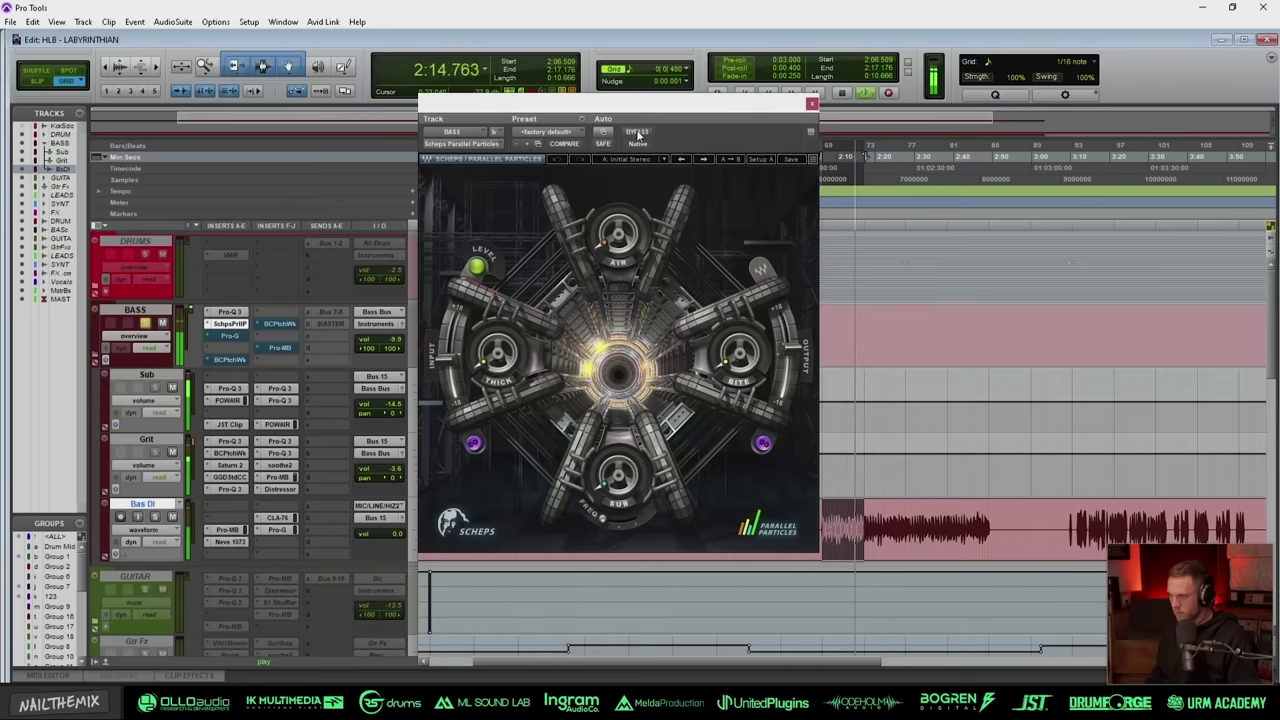
# Step: Activate Pro-G on the BASS track, audition it during playback, and close it and Scheps Parallel Particles
pyautogui.click(237, 340)
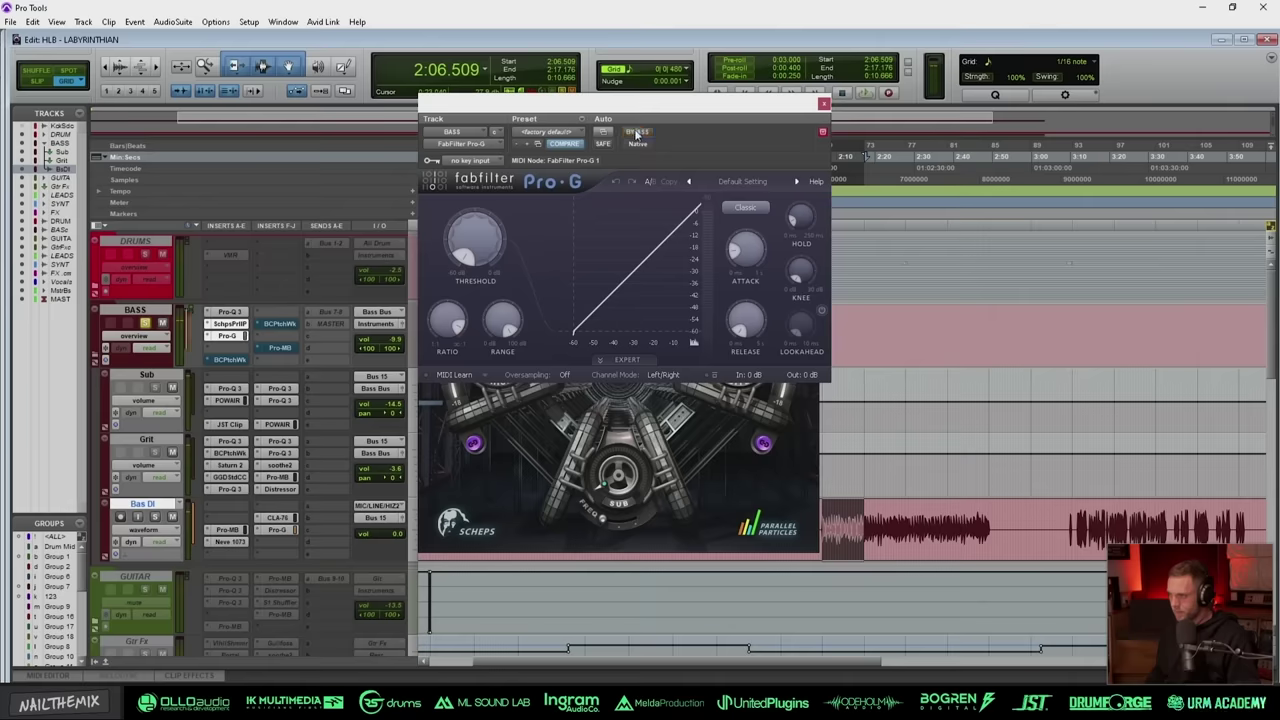
pyautogui.click(646, 134)
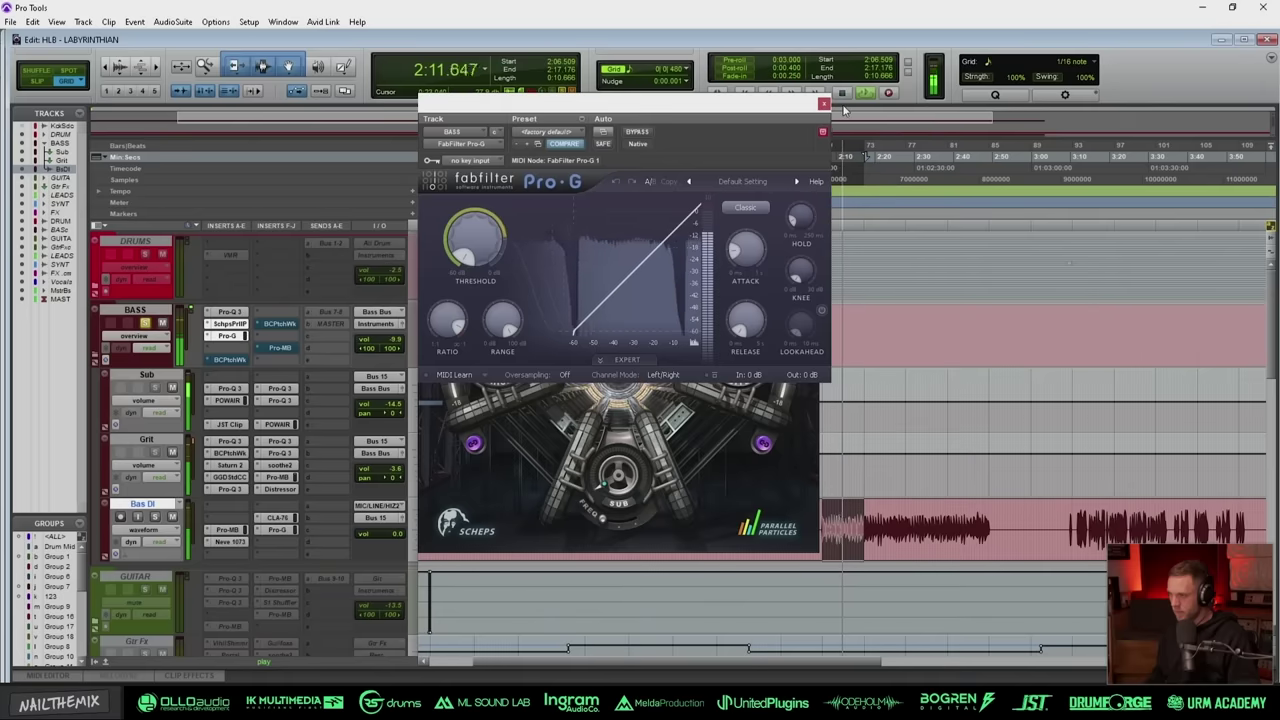
pyautogui.click(823, 103)
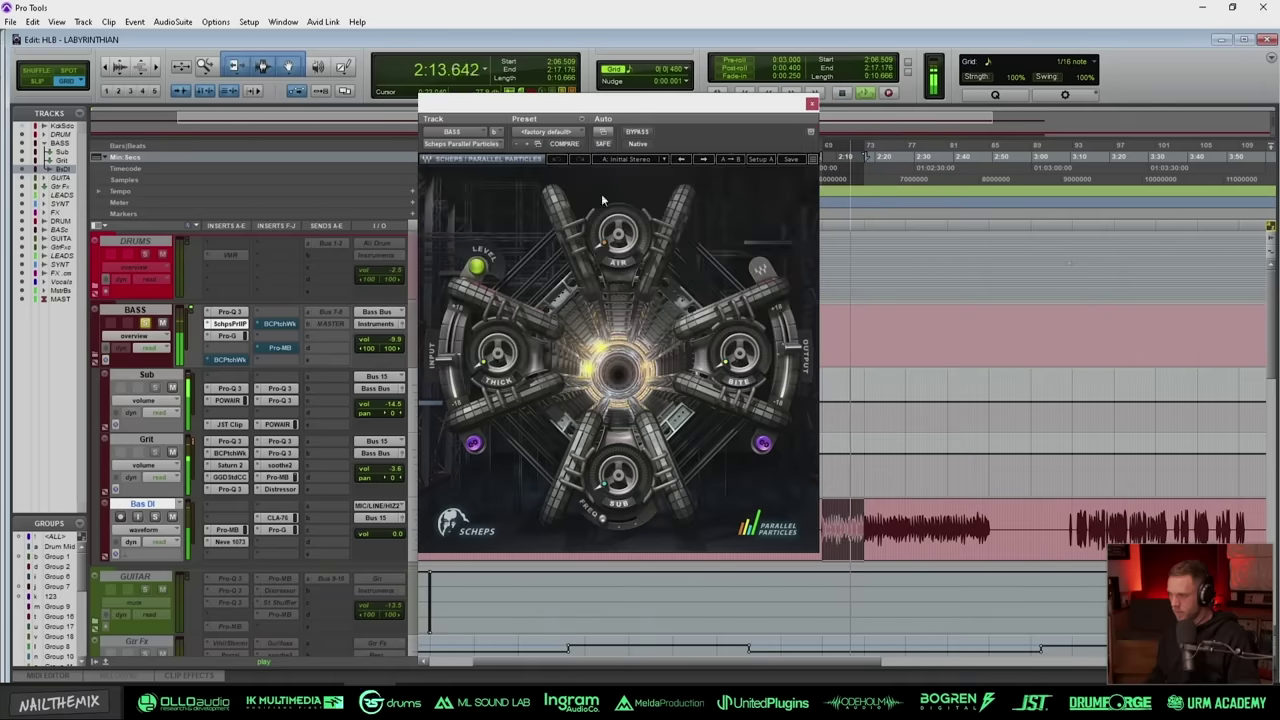
pyautogui.click(812, 104)
pyautogui.press('space')
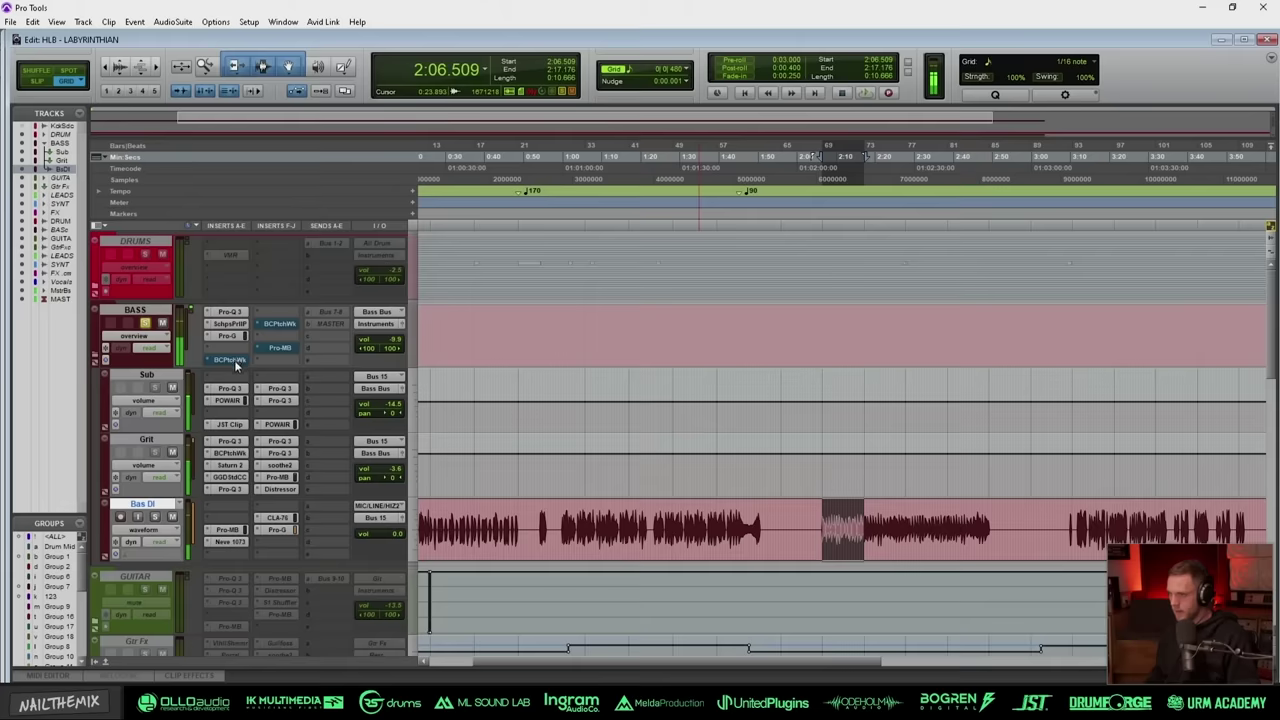
# Step: Open and activate the PatchWork in the BASS track's inserts A-E, move VerbSuite Classics aside, and inspect the Pro-Q 3 in its parallel chain
pyautogui.click(247, 360)
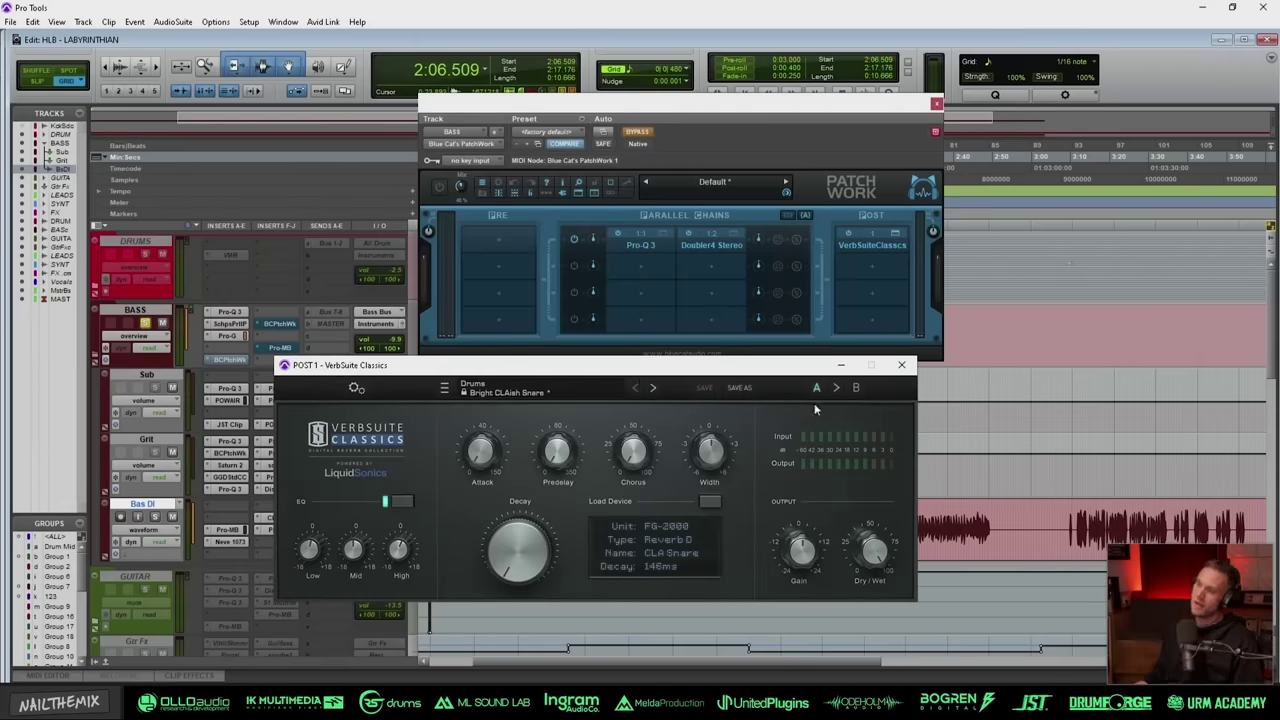
pyautogui.moveTo(655, 364); pyautogui.dragTo(805, 385)
pyautogui.click(662, 235)
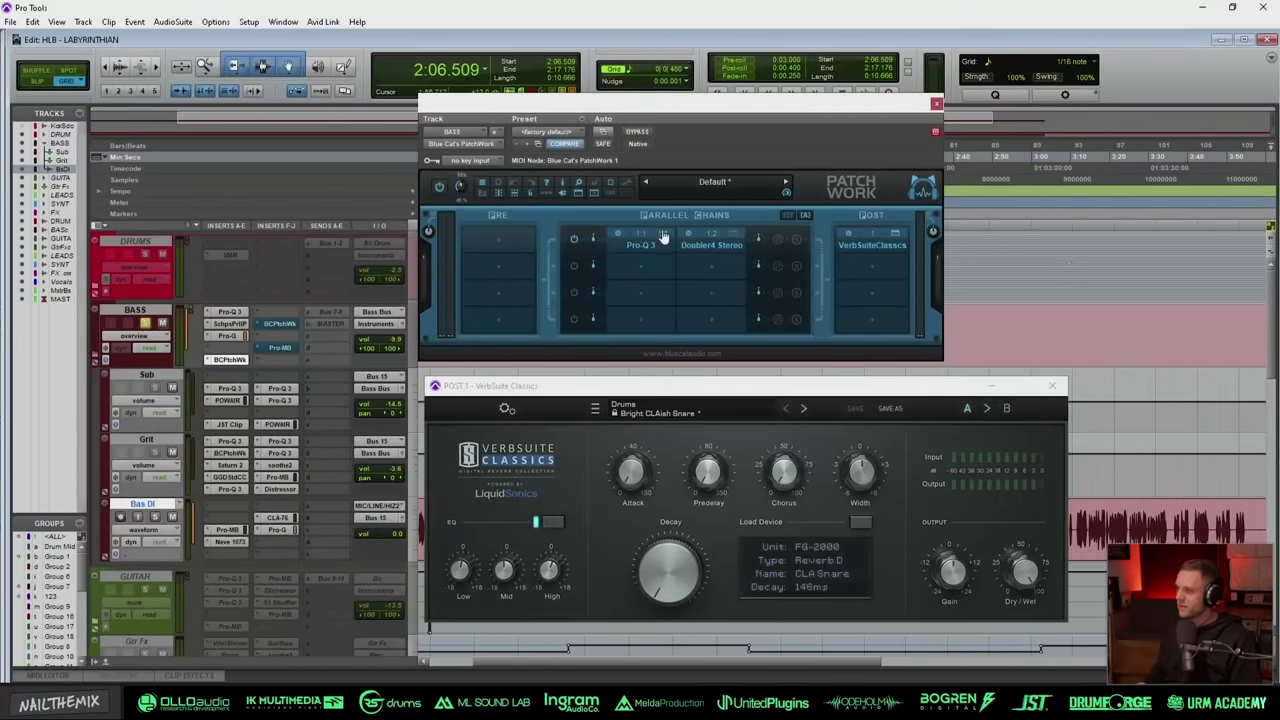
pyautogui.moveTo(537, 16); pyautogui.dragTo(385, 153)
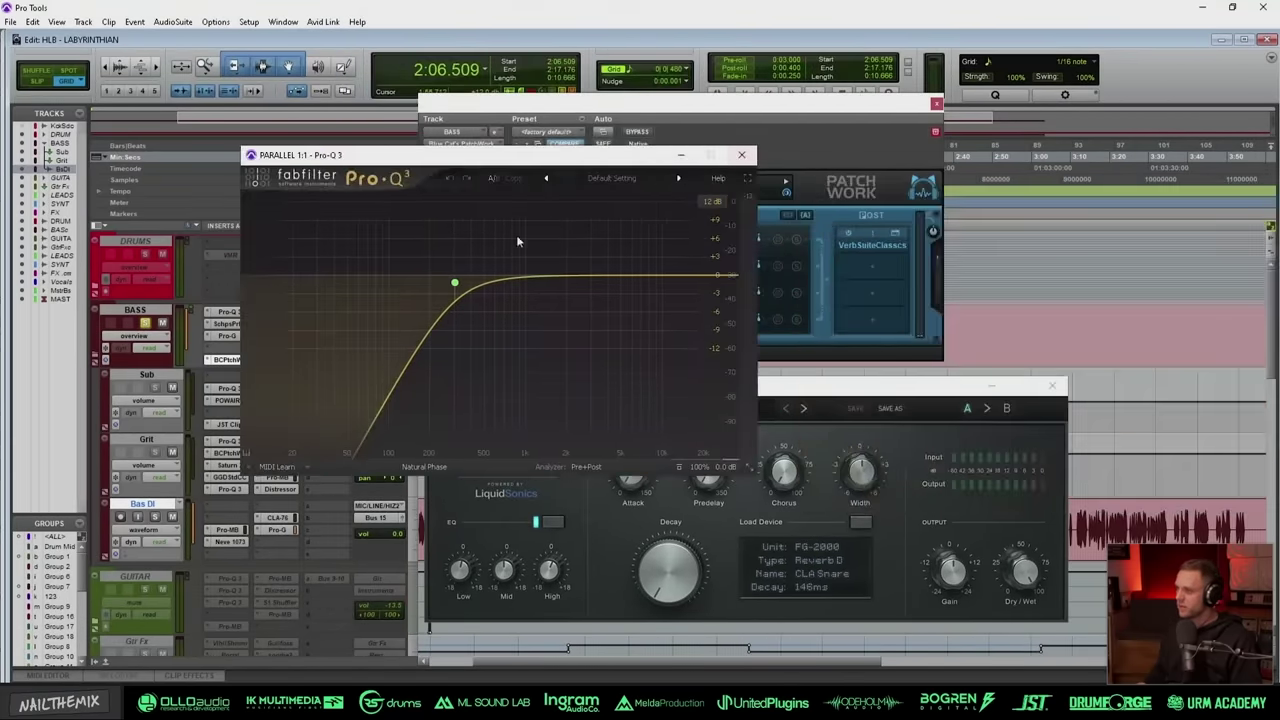
pyautogui.click(741, 155)
# Step: Inspect the Doubler4 Stereo in PatchWork's parallel chain and its factory preset list, and close it
pyautogui.click(730, 236)
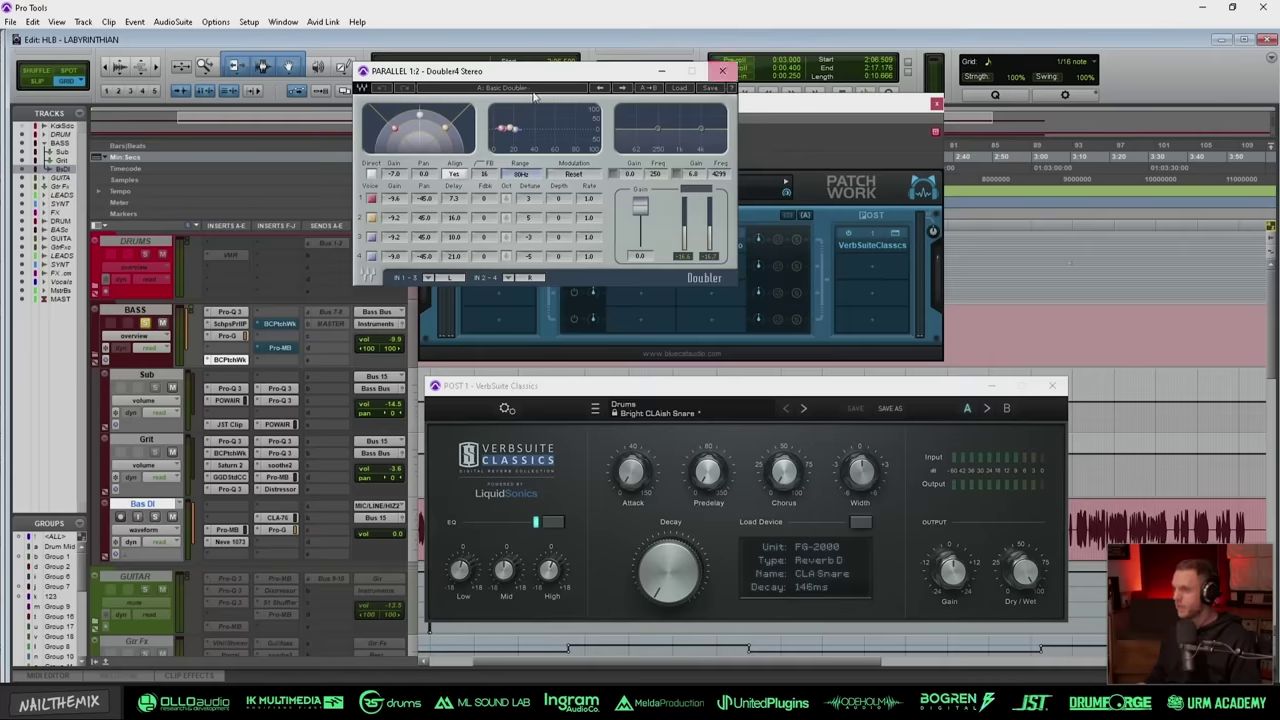
pyautogui.click(679, 89)
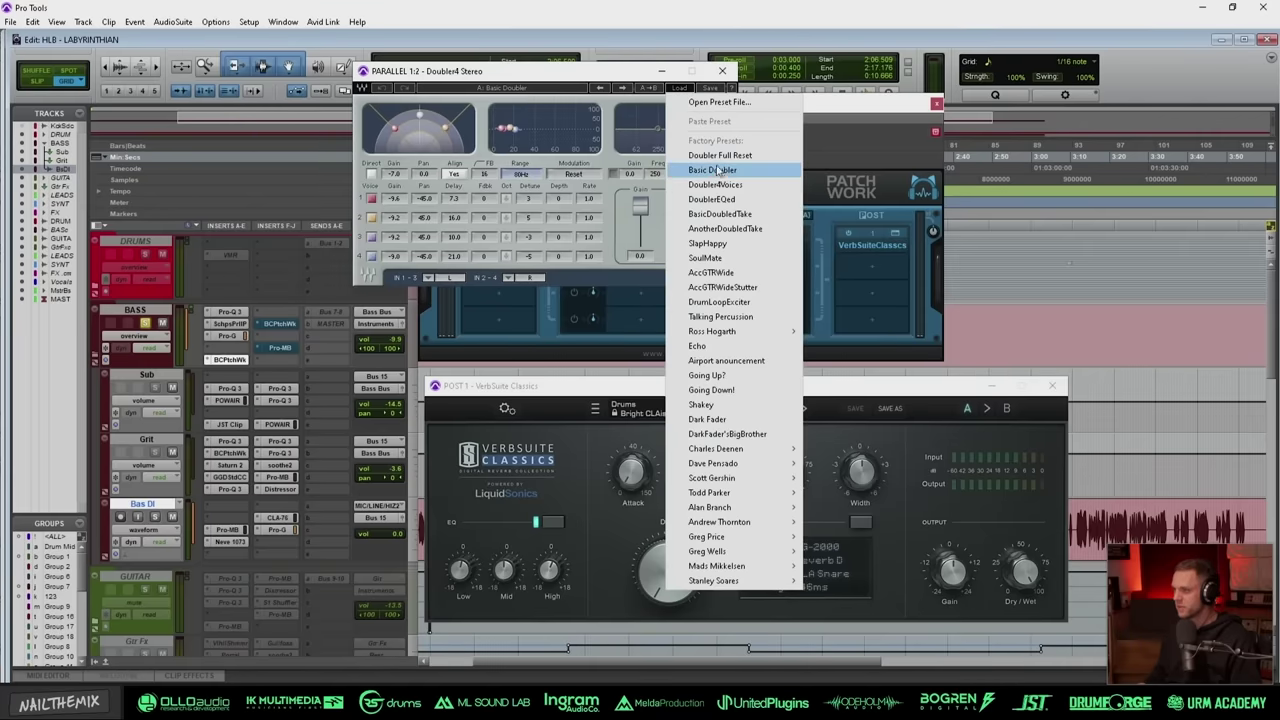
pyautogui.click(723, 72)
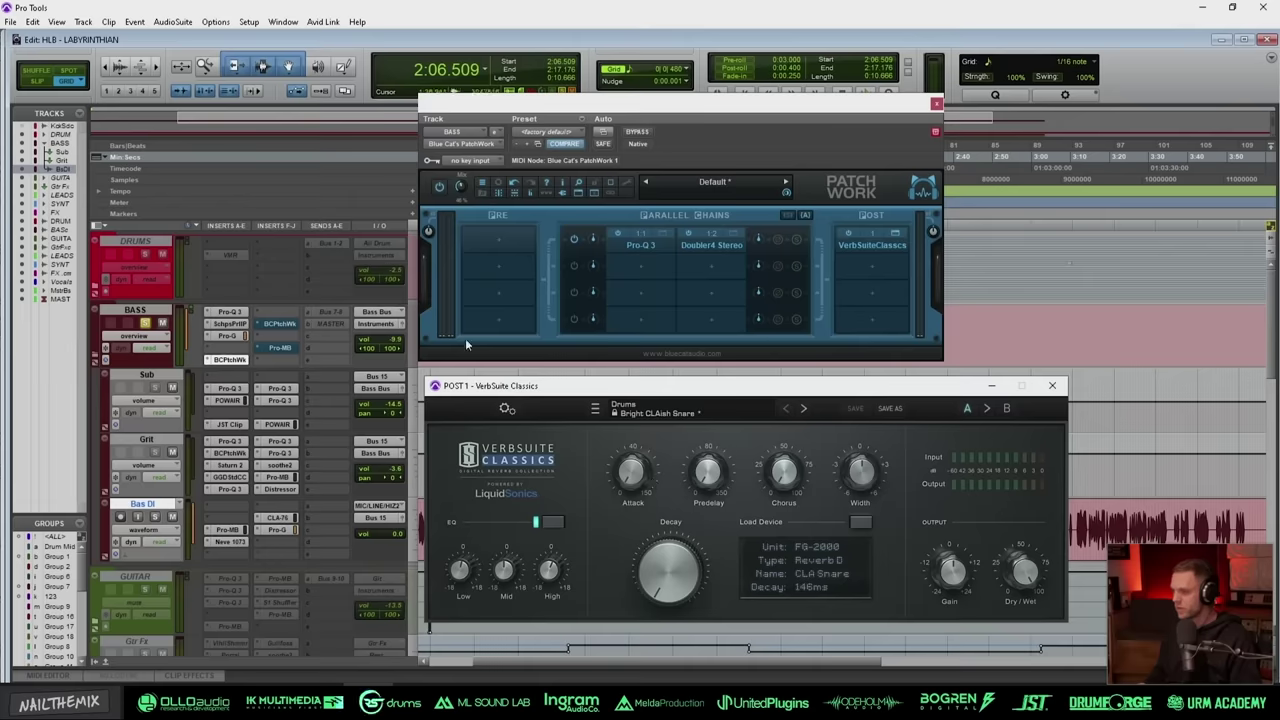
# Step: Play the selected section while raising PatchWork's mix to exaggerate the parallel effect
pyautogui.moveTo(458, 190); pyautogui.dragTo(480, 130)
pyautogui.press('space')
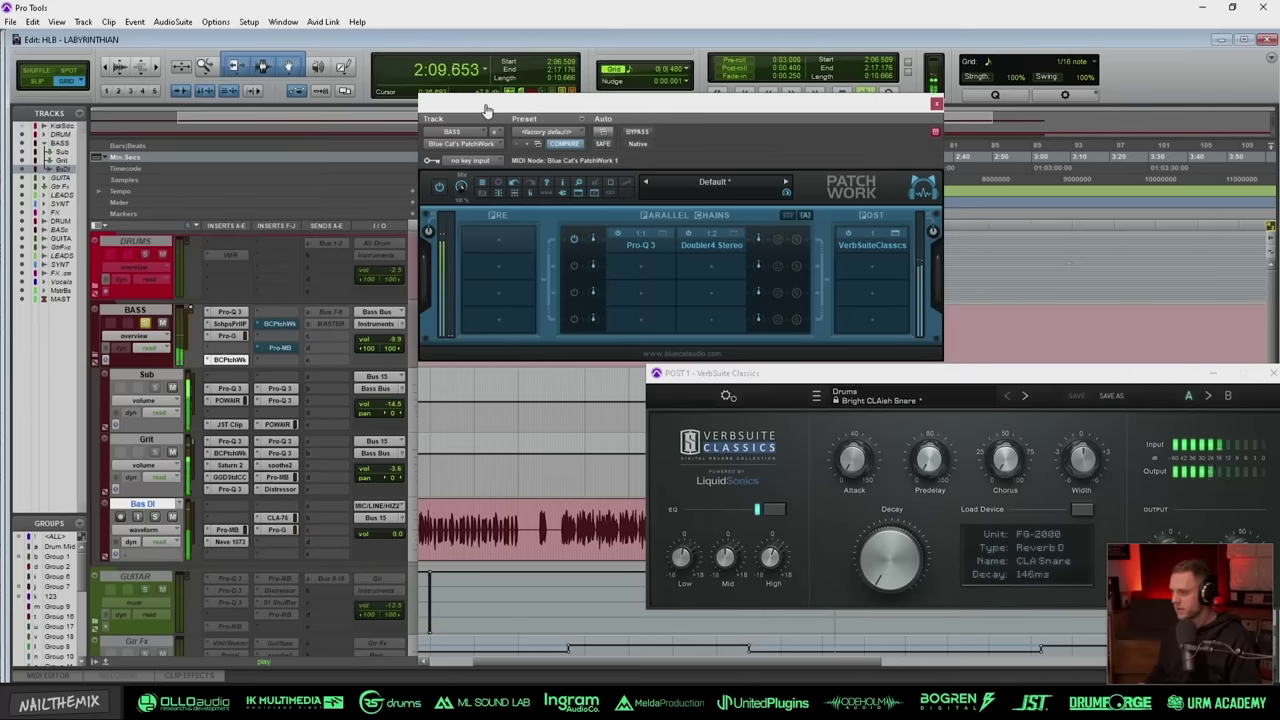
pyautogui.press('space')
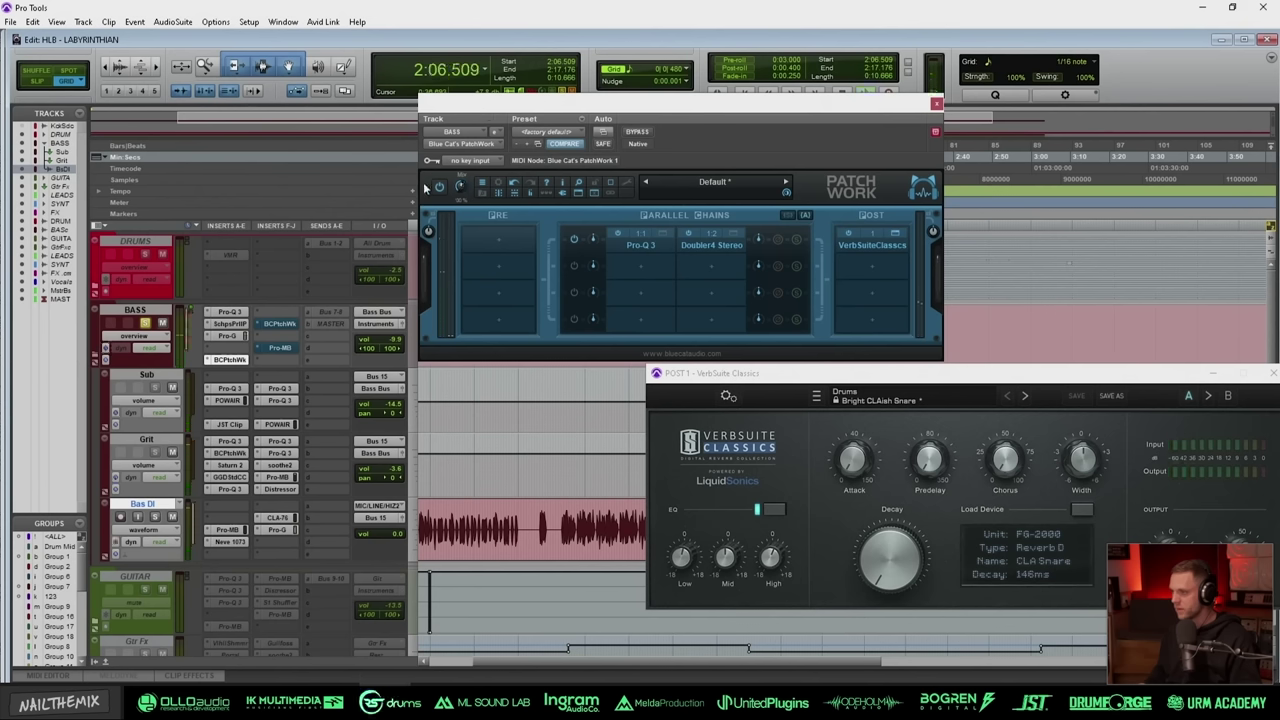
# Step: Compare the first BASS PatchWork bypassed and active during playback, and close it with playback stopped
pyautogui.press('space')
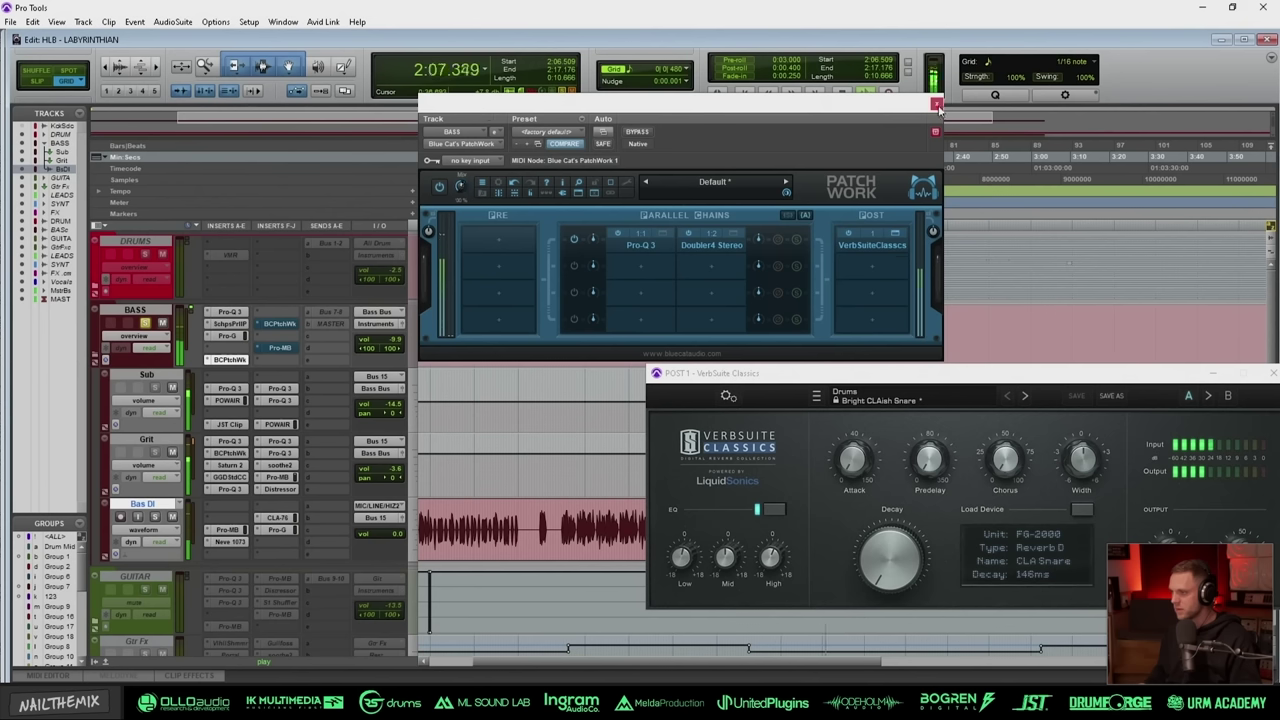
pyautogui.click(936, 103)
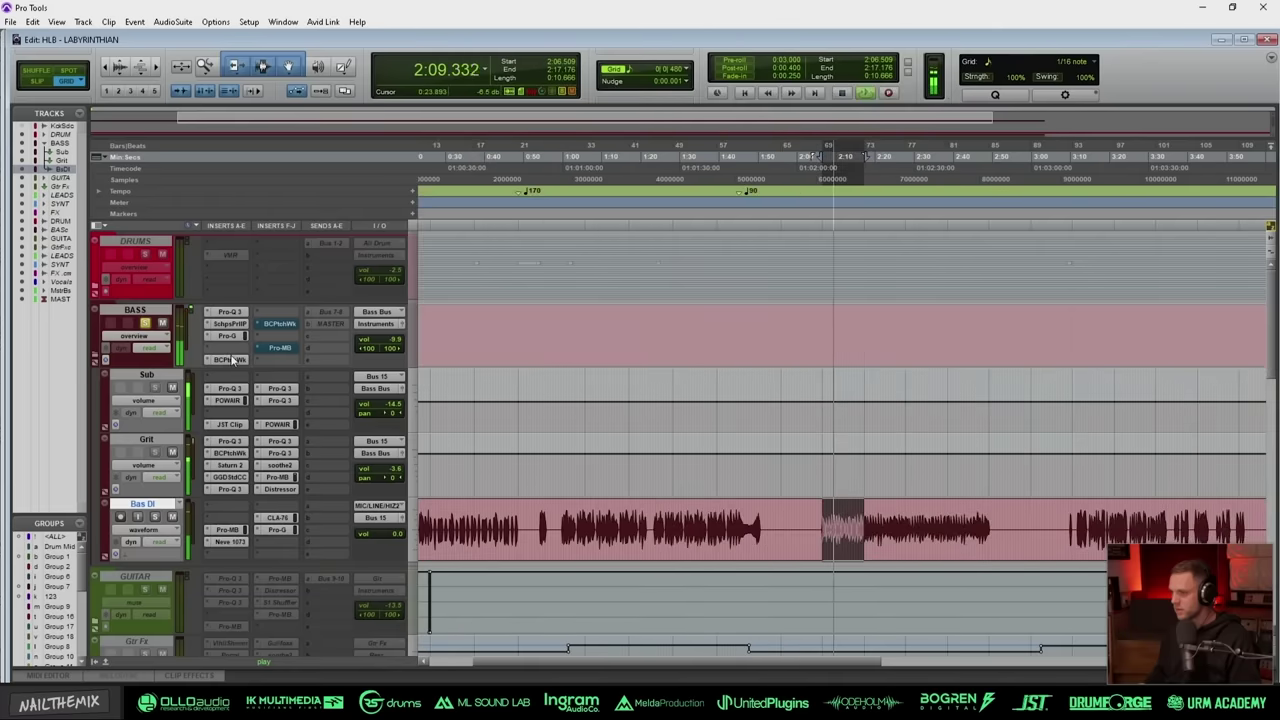
pyautogui.hotkey('ctrl', 'alt', 'shift', 'w')
pyautogui.click(633, 132)
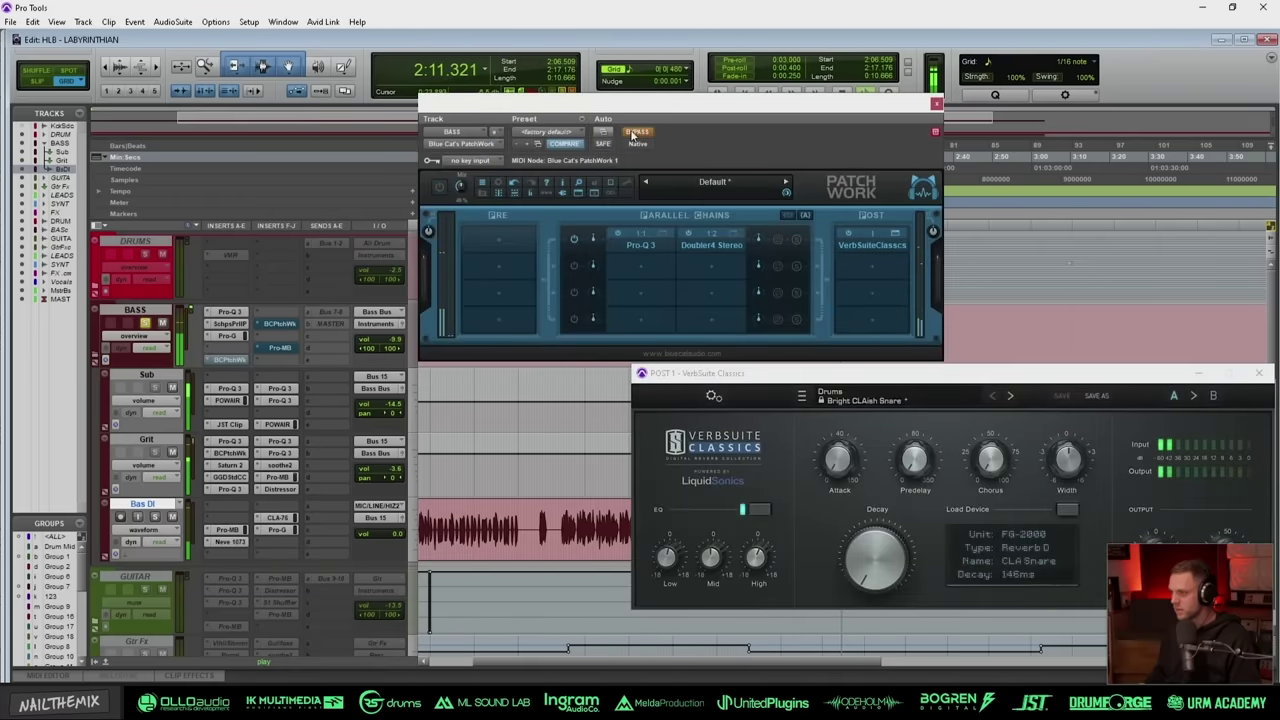
pyautogui.click(636, 133)
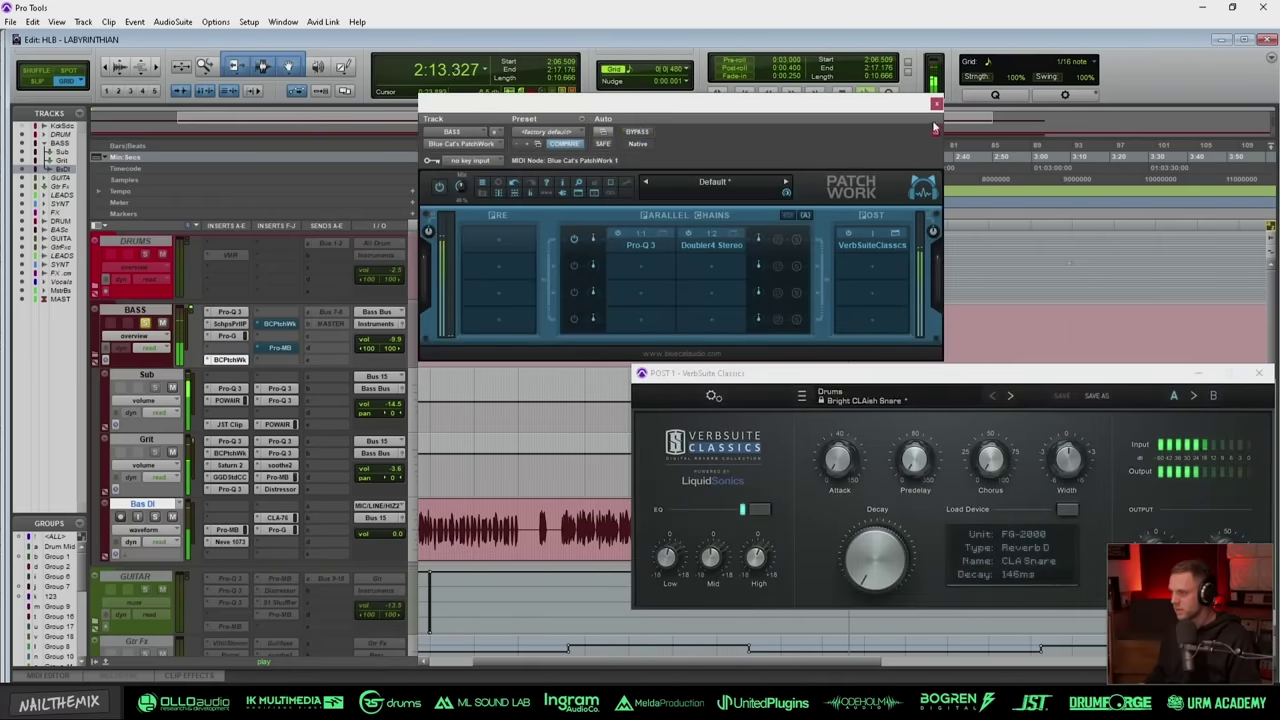
pyautogui.click(936, 105)
pyautogui.press('space')
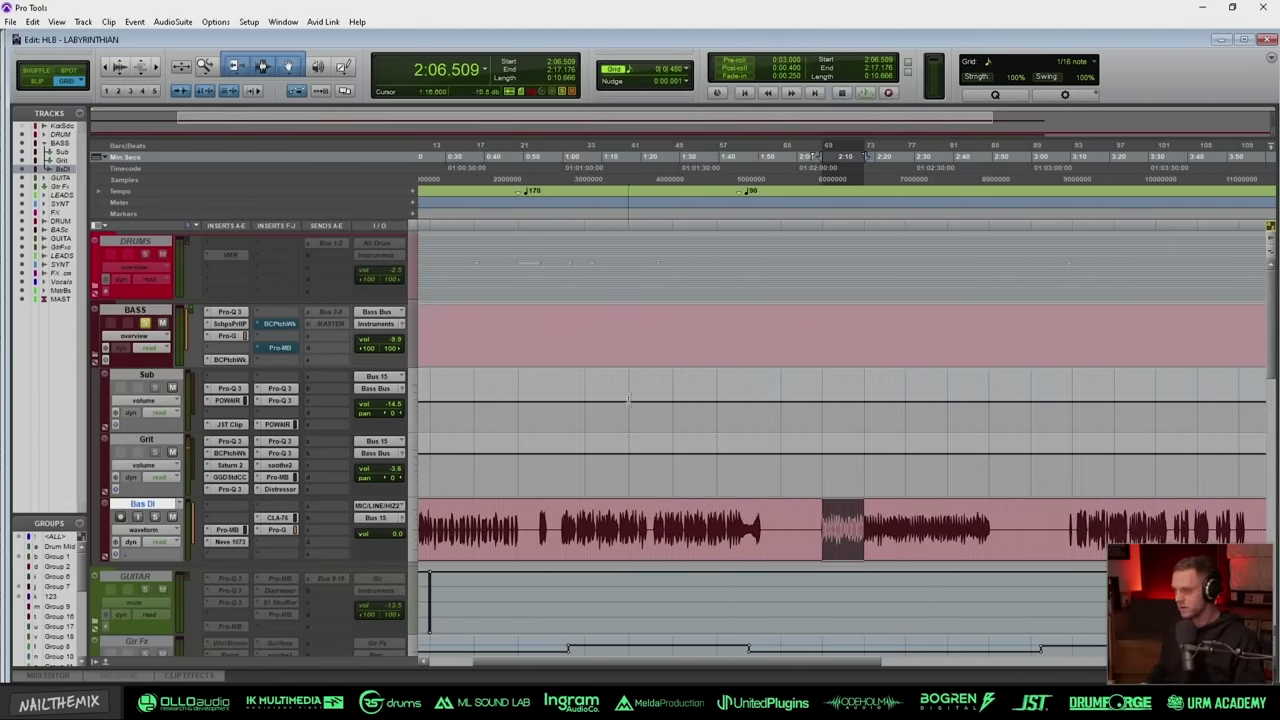
# Step: Open and activate Pro-MB on the BASS track, audition it during playback, and close it
pyautogui.click(292, 346)
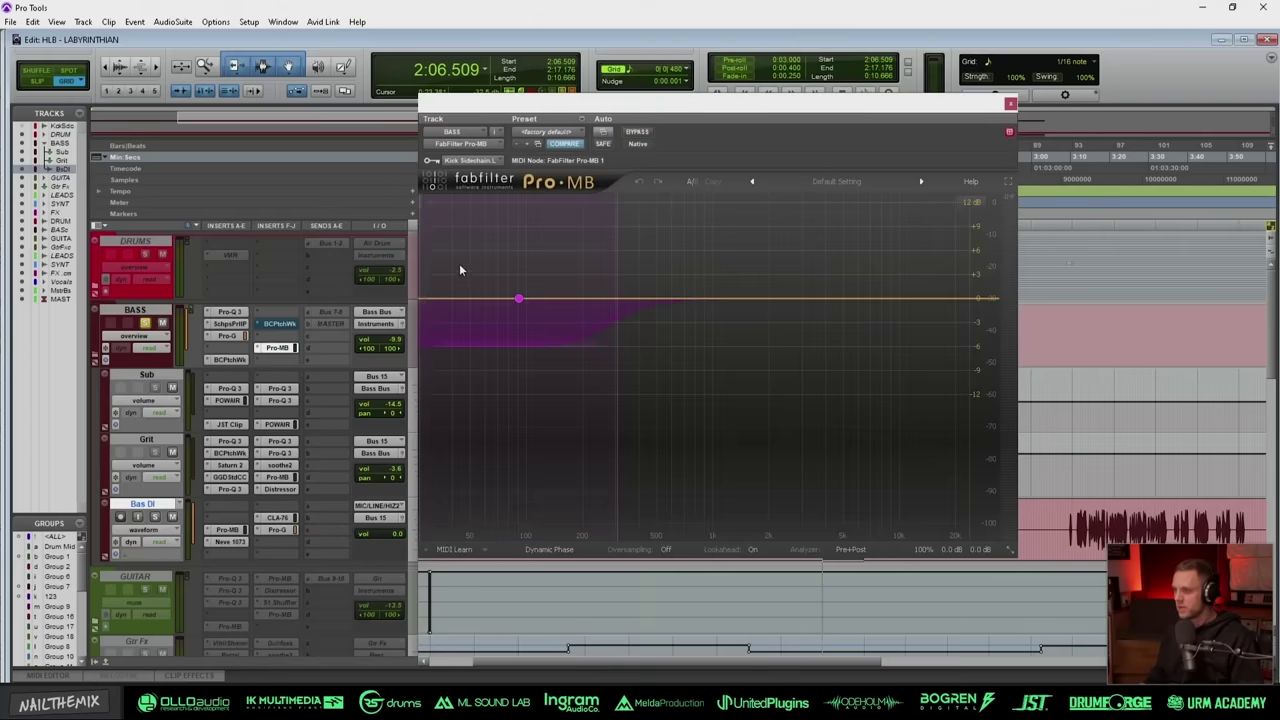
pyautogui.press('space')
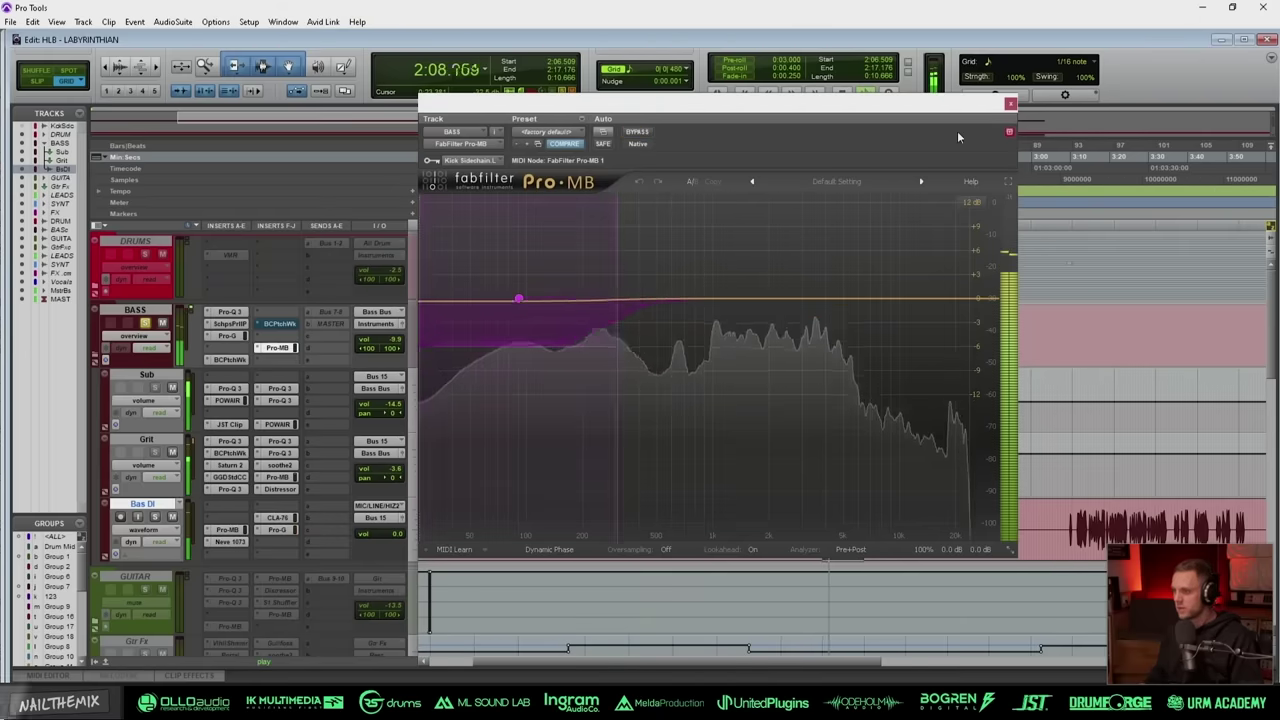
pyautogui.click(1010, 104)
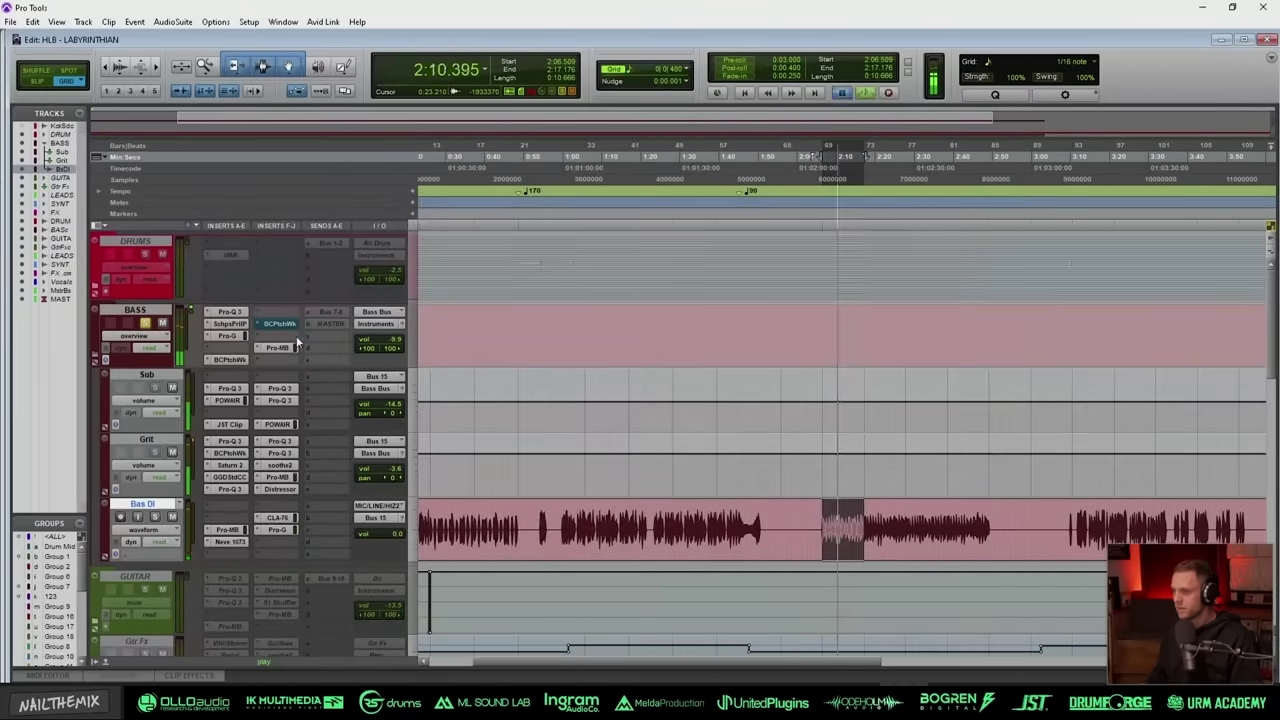
pyautogui.press('space')
# Step: Open the PatchWork in the BASS track's inserts F-J, switch off its Pro-MB and Pro-Q 3, and inspect Saturn 2
pyautogui.click(280, 324)
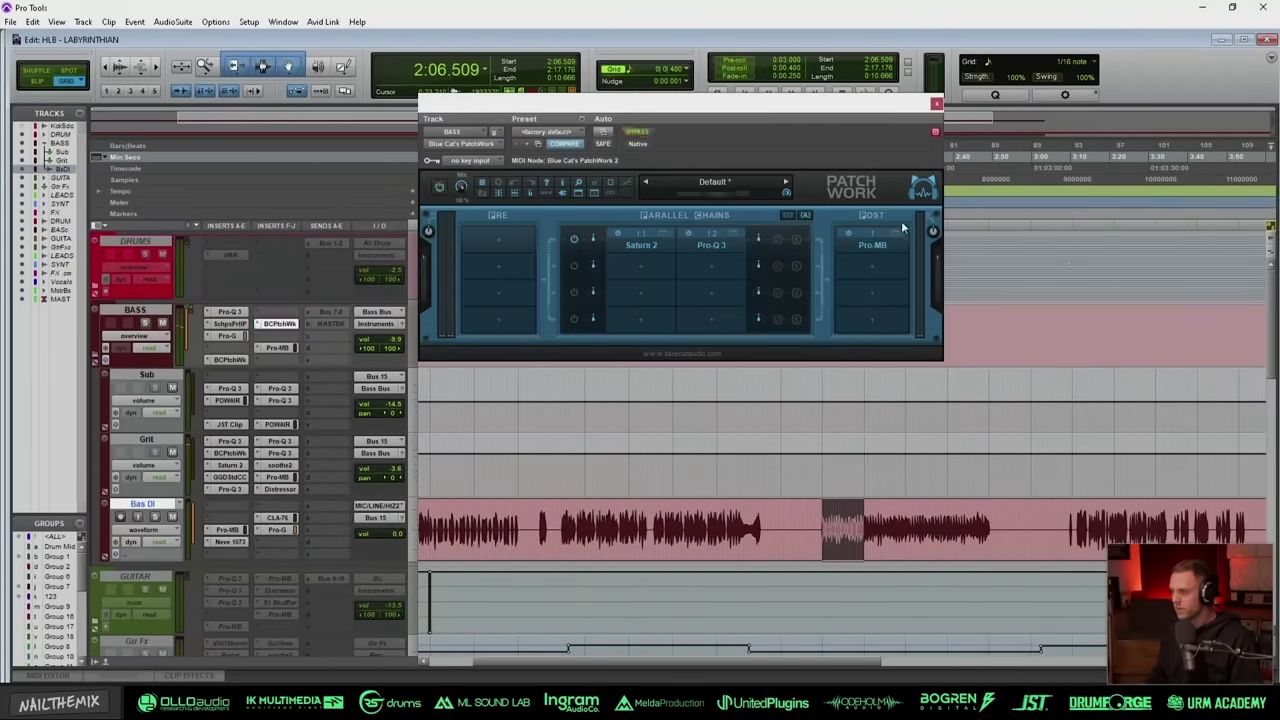
pyautogui.click(847, 234)
pyautogui.click(688, 234)
pyautogui.click(670, 240)
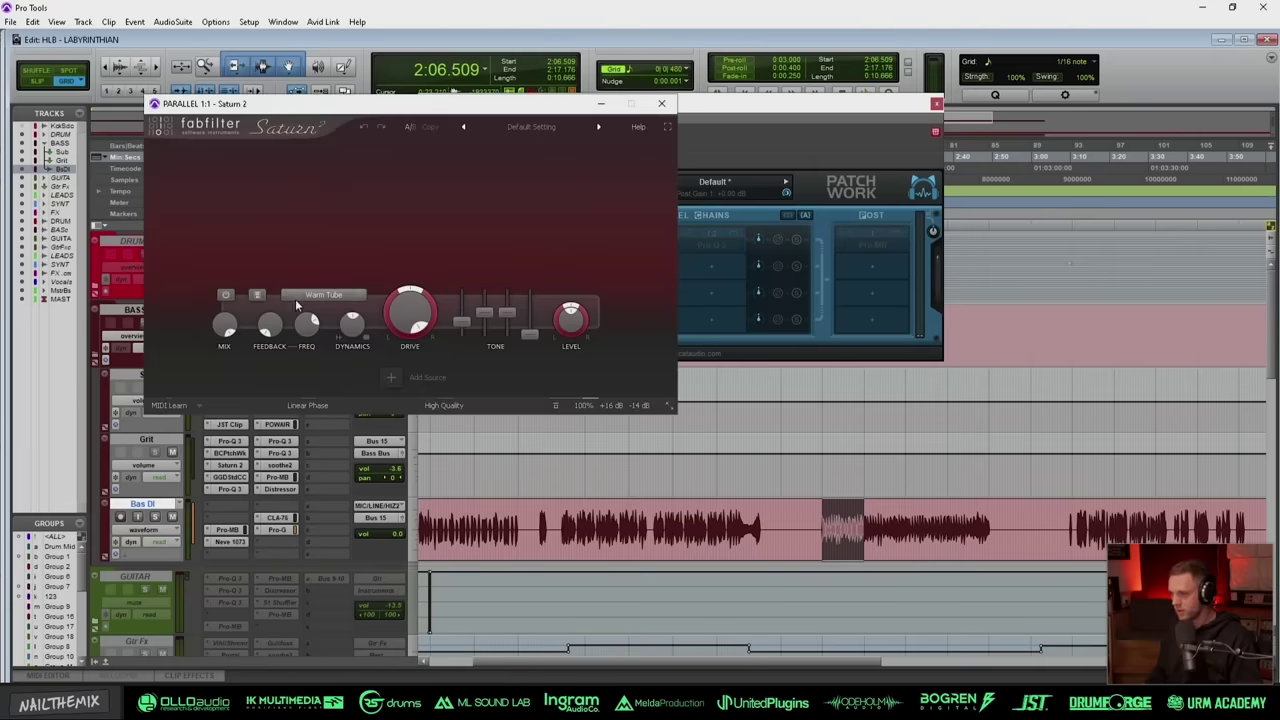
pyautogui.moveTo(420, 323)
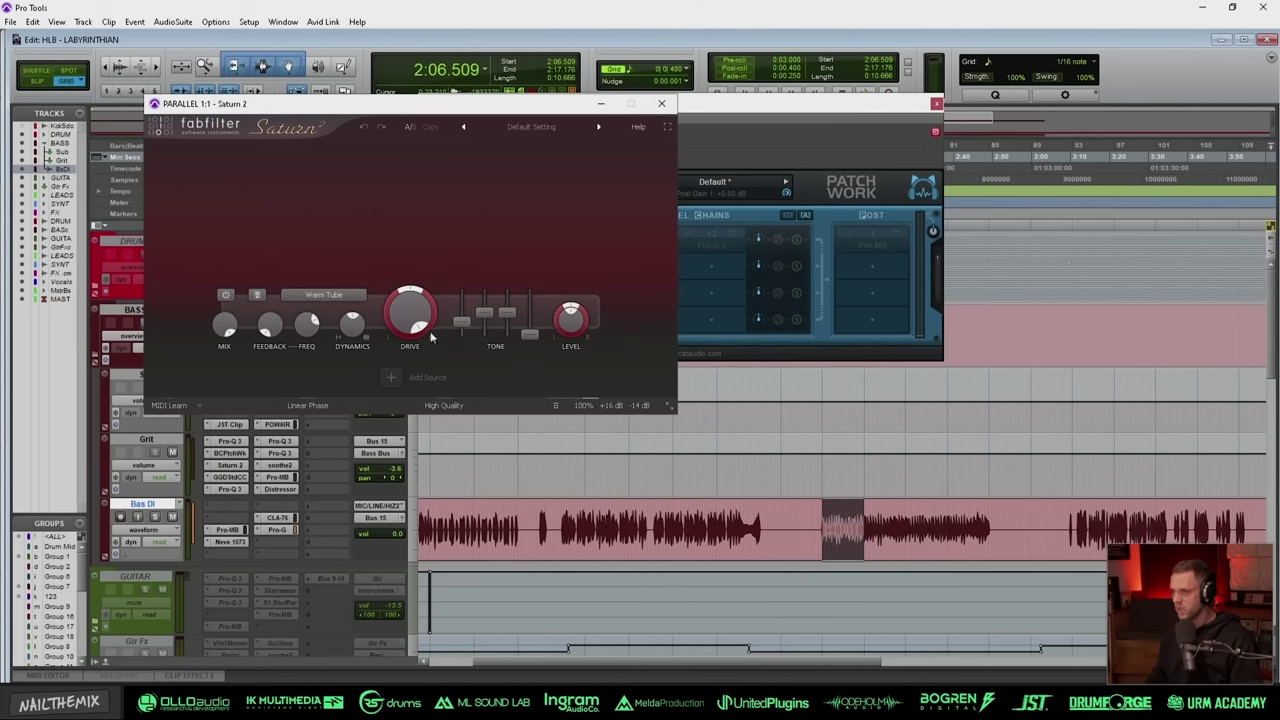
pyautogui.click(665, 105)
# Step: Inspect the second PatchWork's parallel Pro-Q 3 and post-chain Pro-MB, moving each window aside, and close the plug-in
pyautogui.click(733, 238)
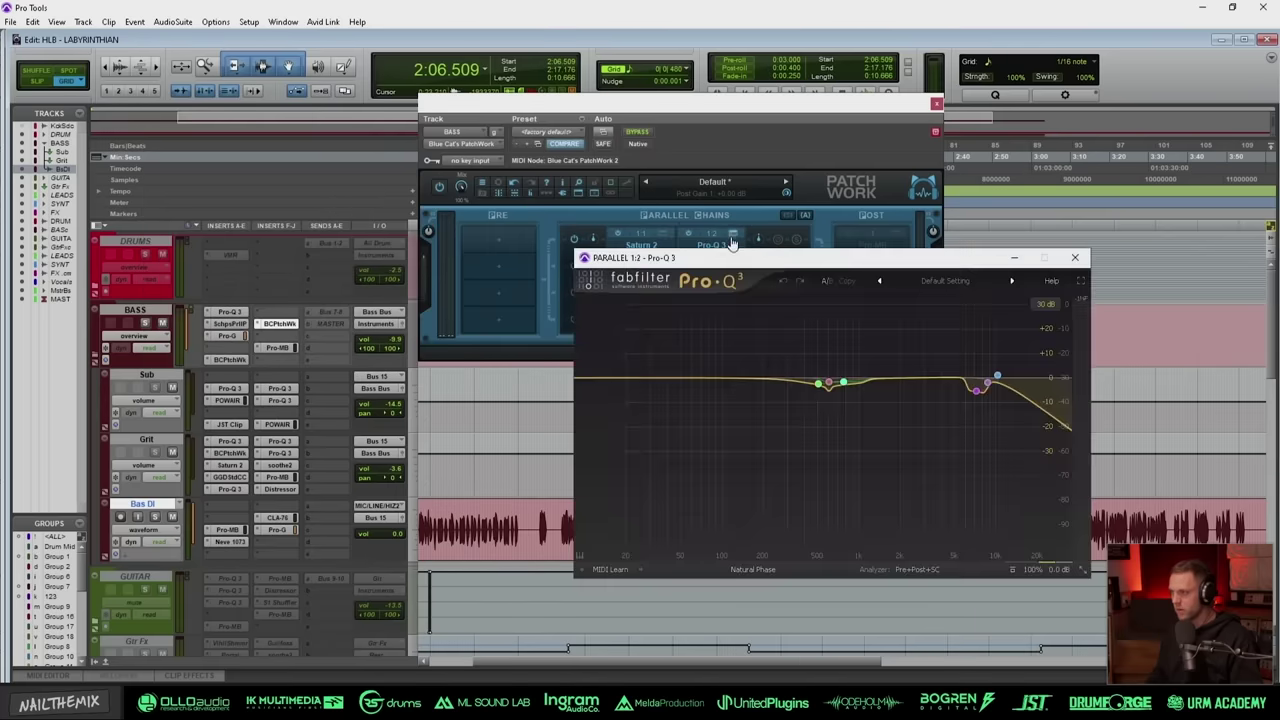
pyautogui.moveTo(779, 262); pyautogui.dragTo(341, 217)
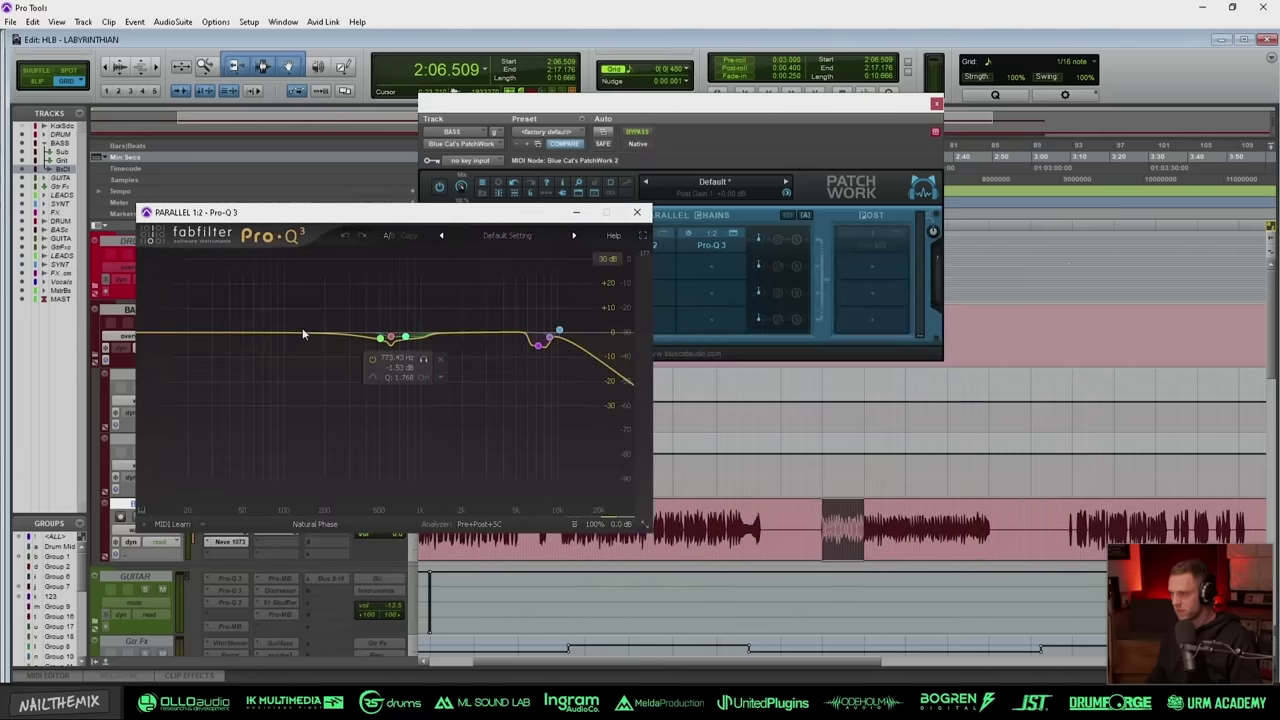
pyautogui.click(639, 214)
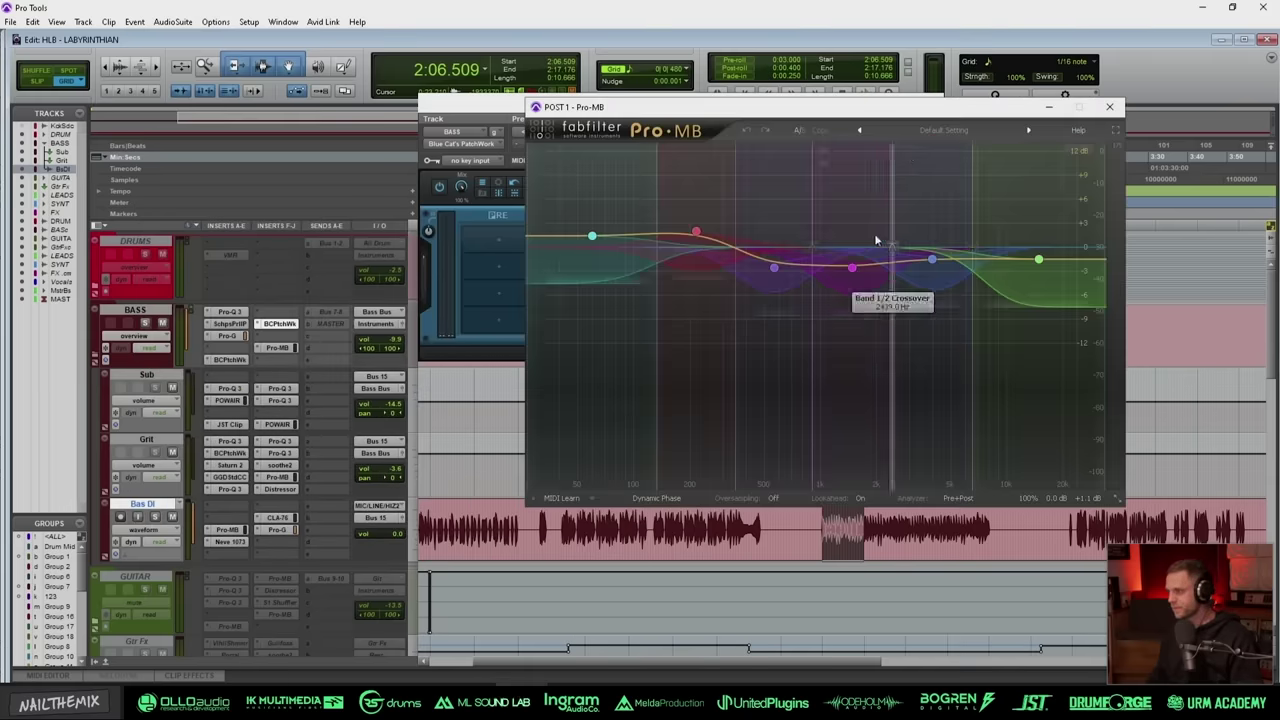
pyautogui.click(890, 240)
pyautogui.moveTo(858, 107); pyautogui.dragTo(438, 110)
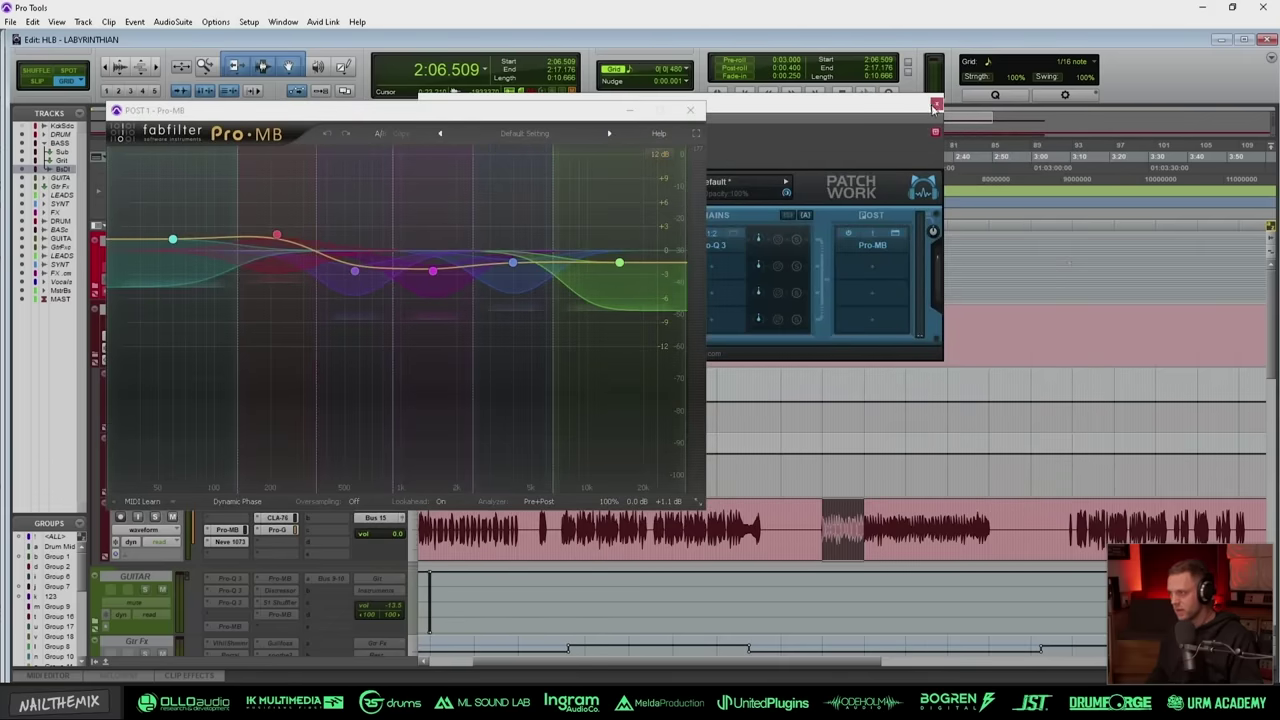
pyautogui.click(934, 105)
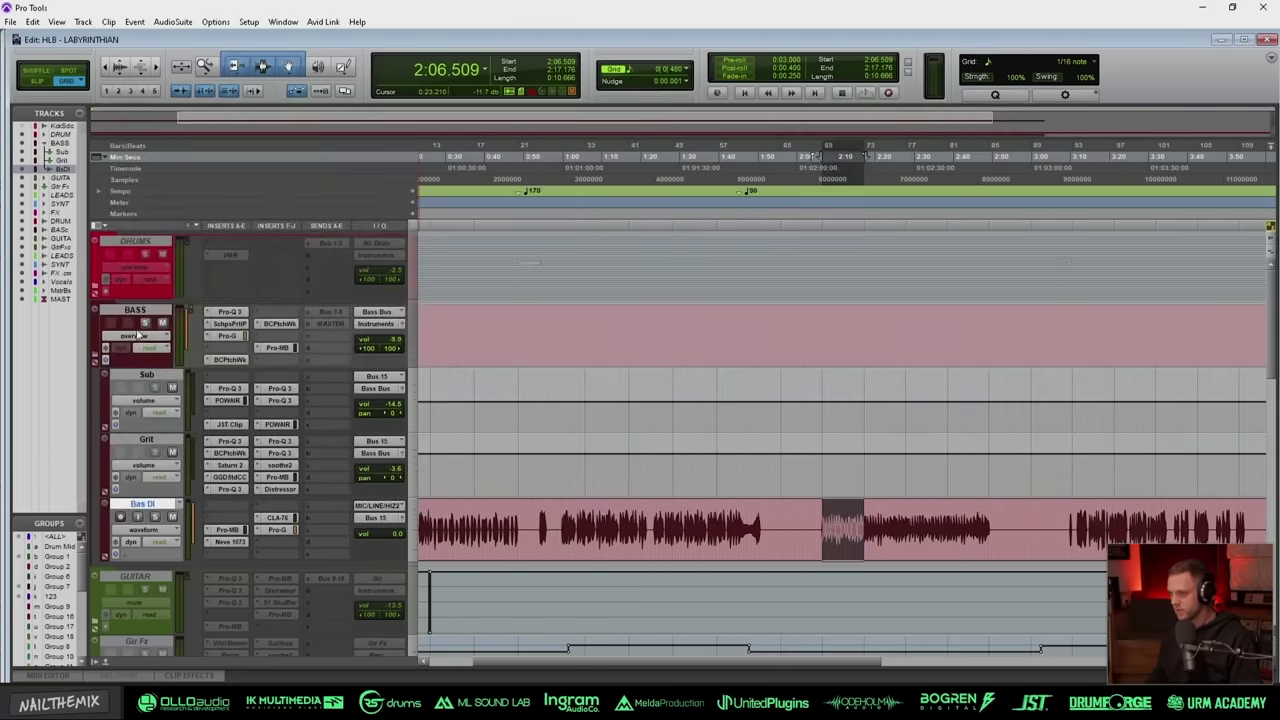
# Step: Show the Blue Cat's PatchWork bypass automation on the BASS track
pyautogui.click(140, 337)
pyautogui.moveTo(230, 441)
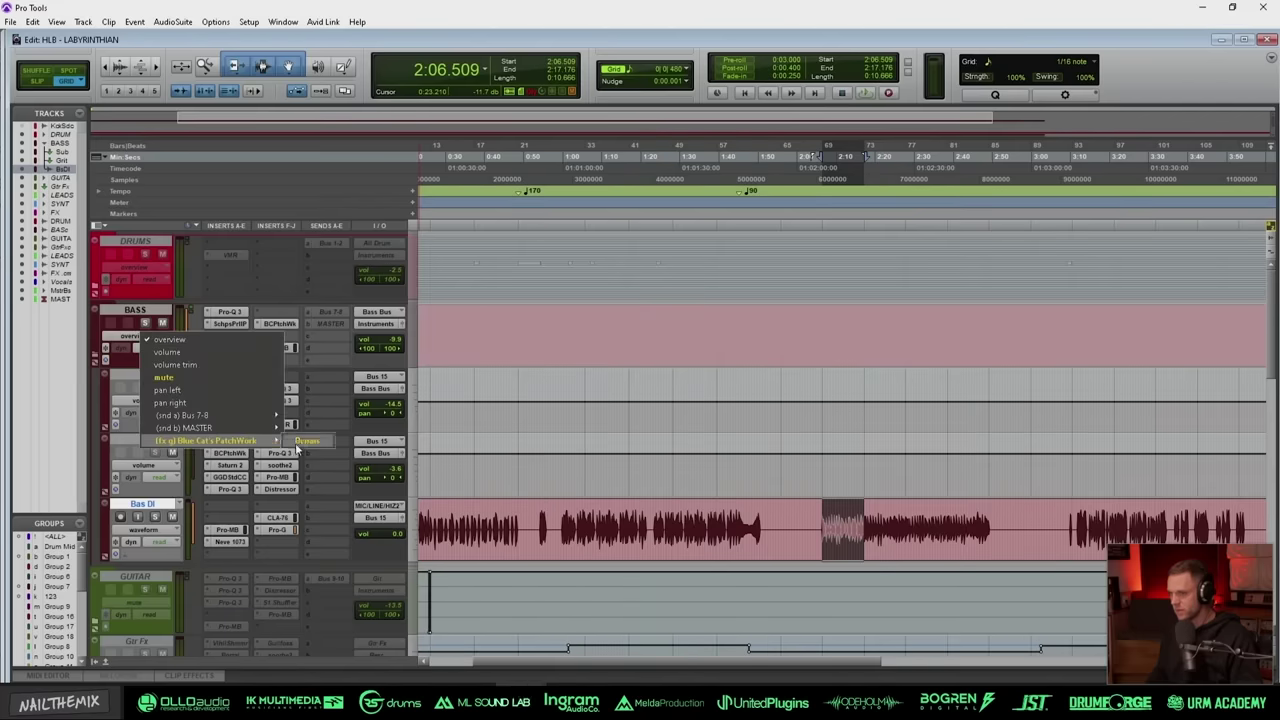
pyautogui.click(305, 443)
# Step: Play the bass around the PatchWork bypass automation change to compare the sections with the effect off and on
pyautogui.click(883, 331)
pyautogui.hotkey('ctrl', ']')
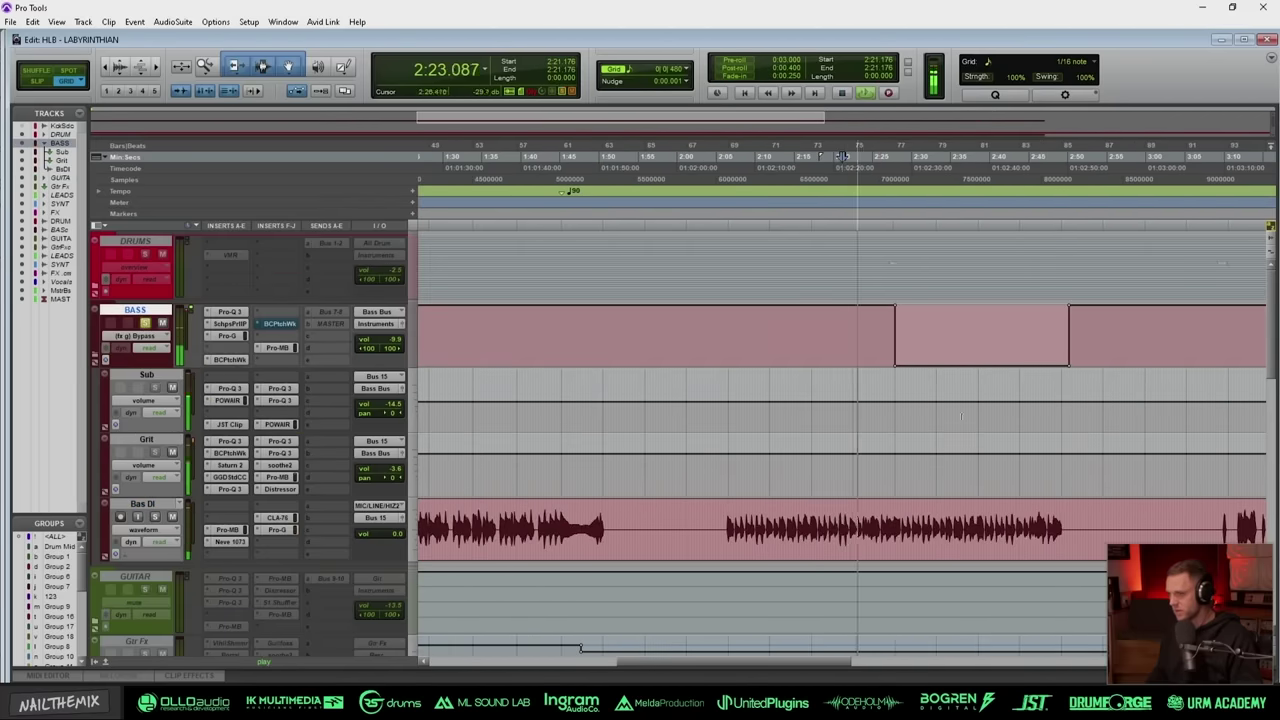
pyautogui.click(937, 414)
pyautogui.hotkey('ctrl', ']')
pyautogui.hotkey('ctrl', ']')
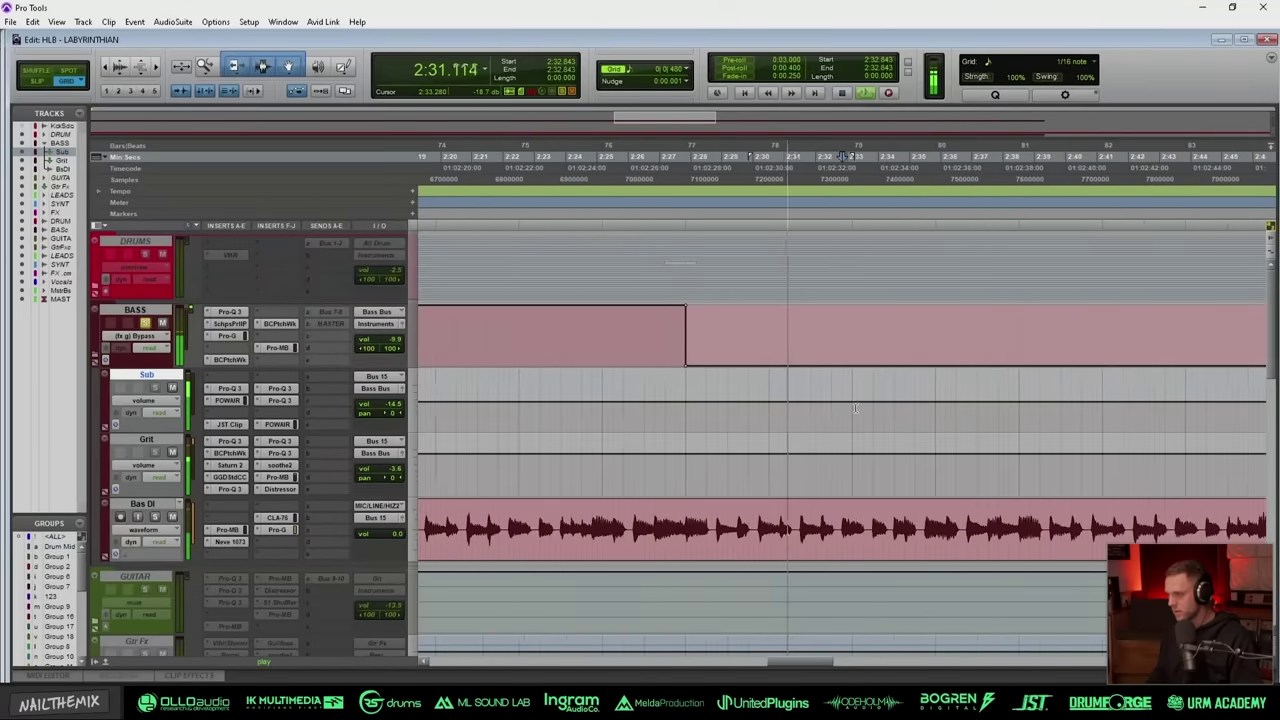
pyautogui.press('r')
pyautogui.press('r')
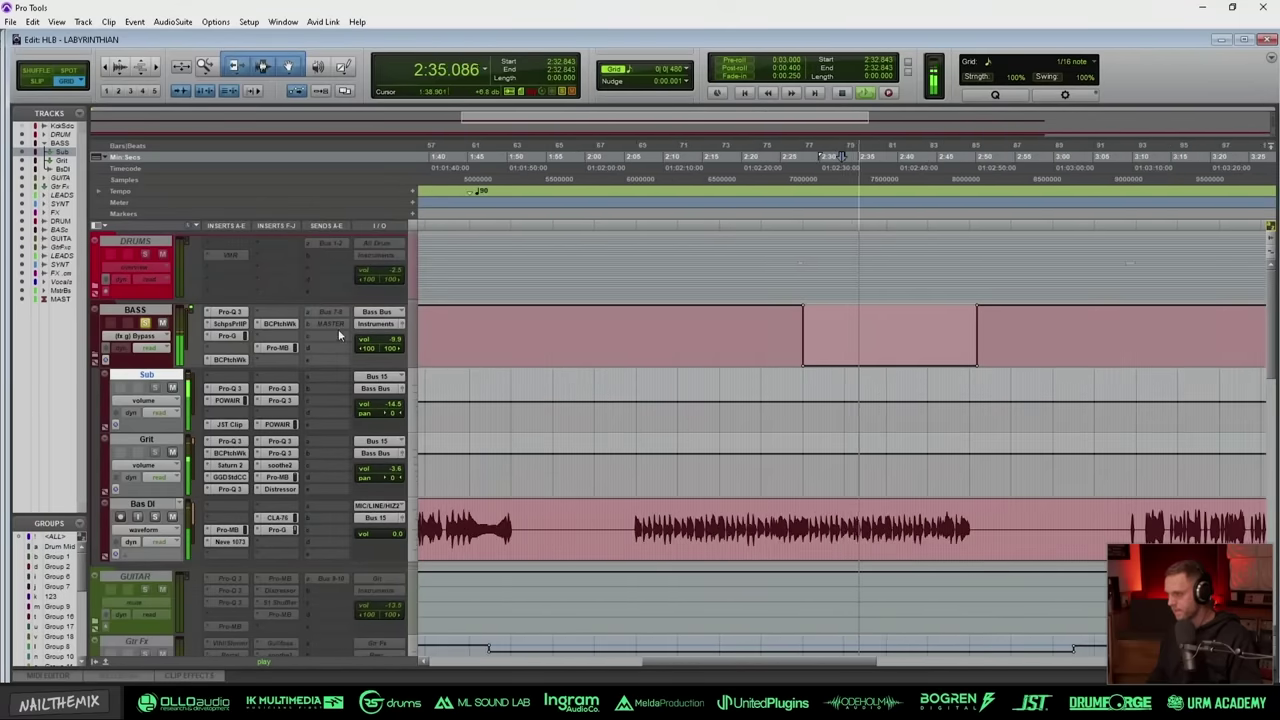
# Step: Stop playback, and open the automated PatchWork on the BASS track for a brief check before closing it
pyautogui.press('space')
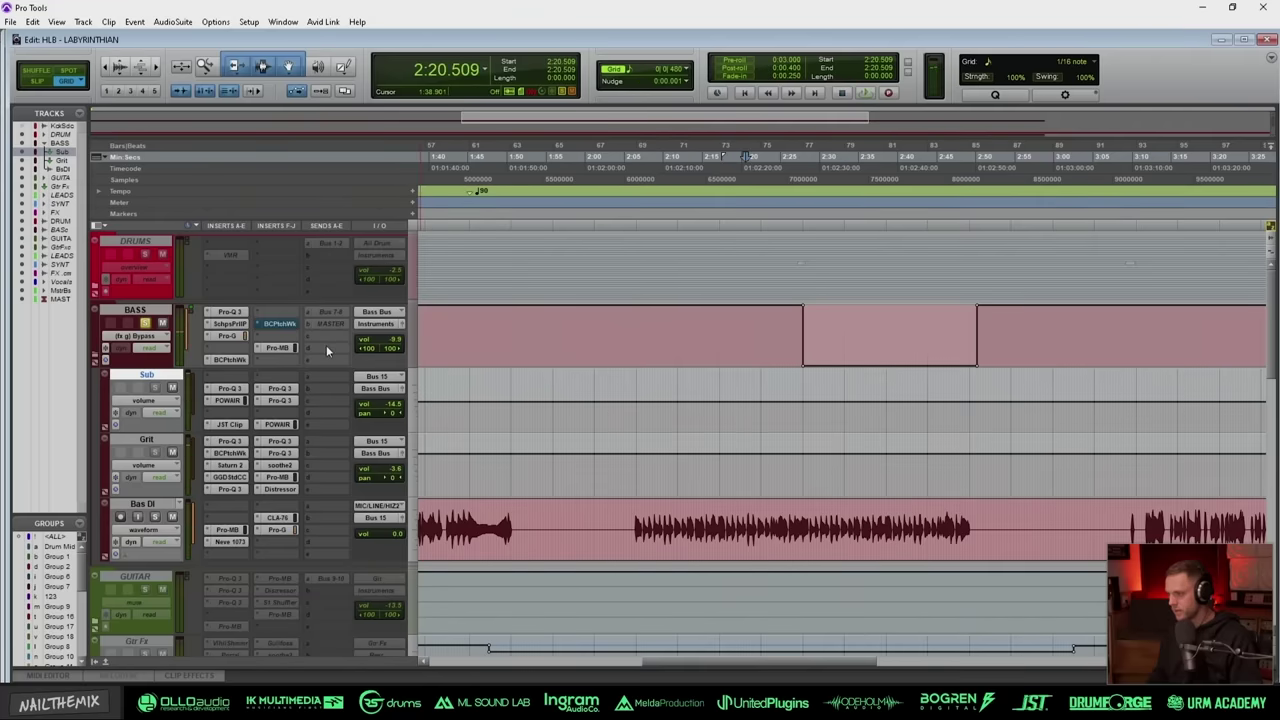
pyautogui.click(281, 325)
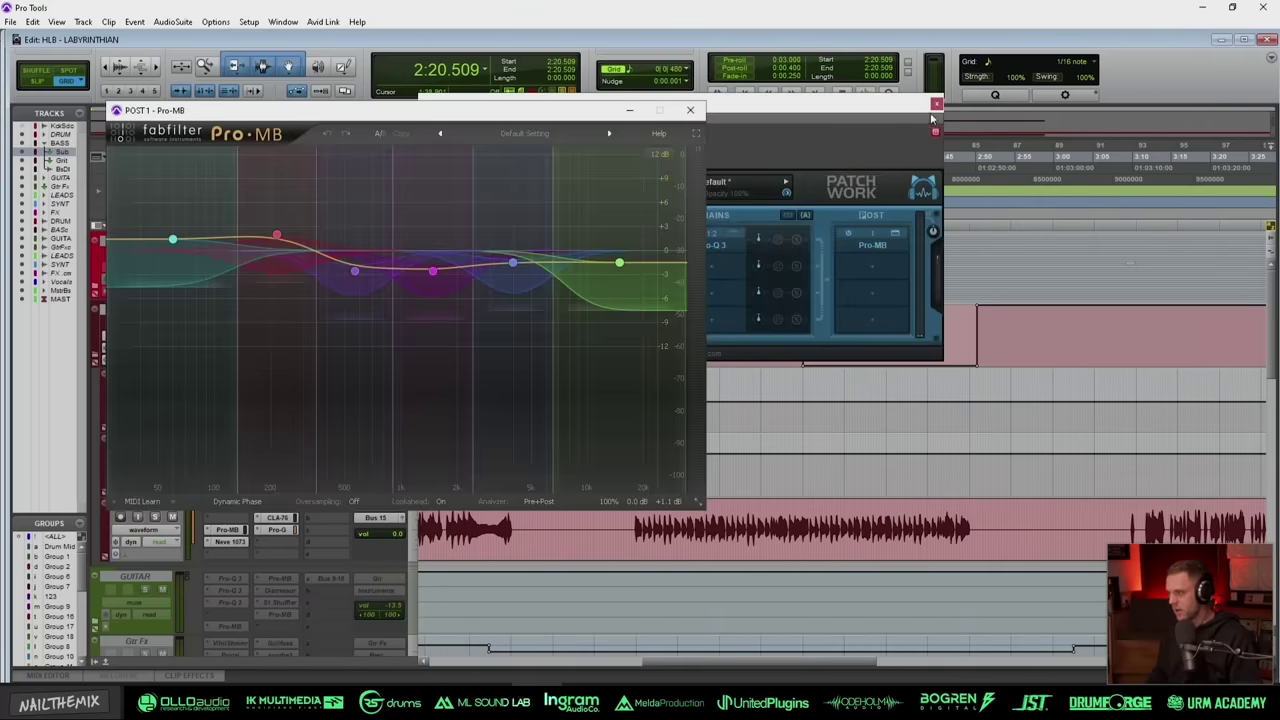
pyautogui.click(935, 104)
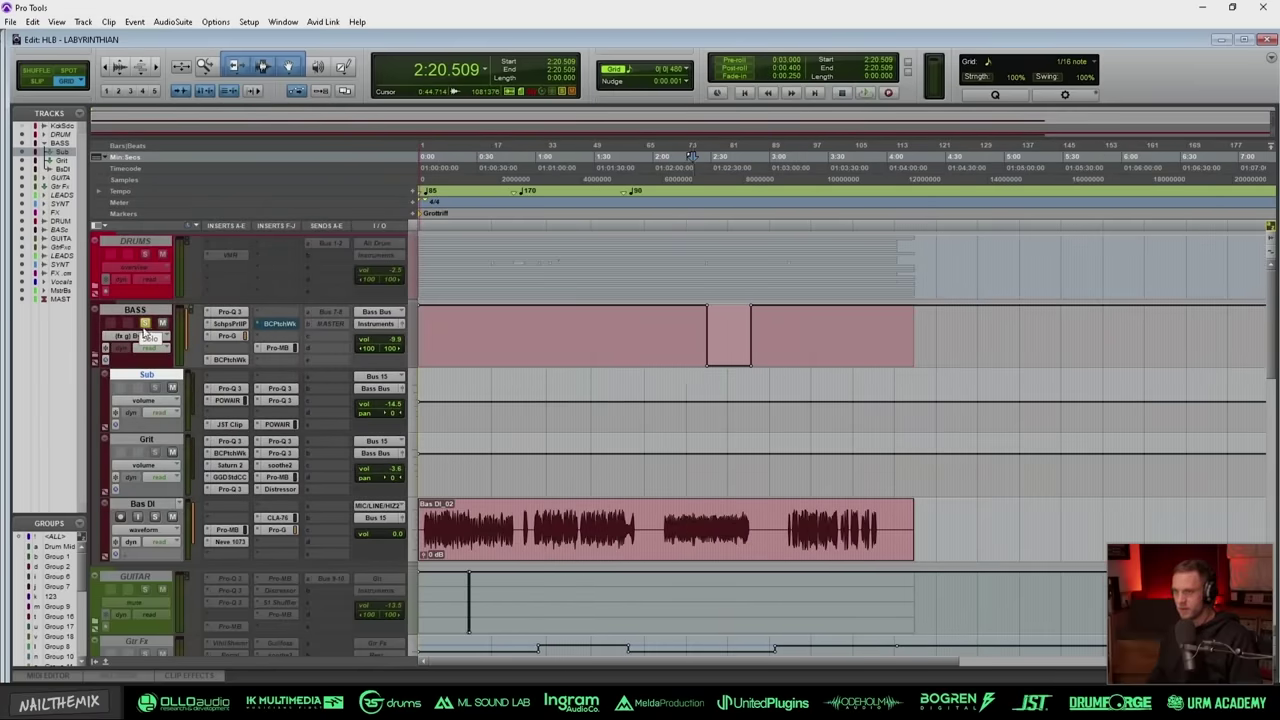
# Step: Unsolo the BASS track and place the playback cursor at 0:21.882 near the song's start
pyautogui.click(144, 325)
pyautogui.press('r')
pyautogui.click(440, 470)
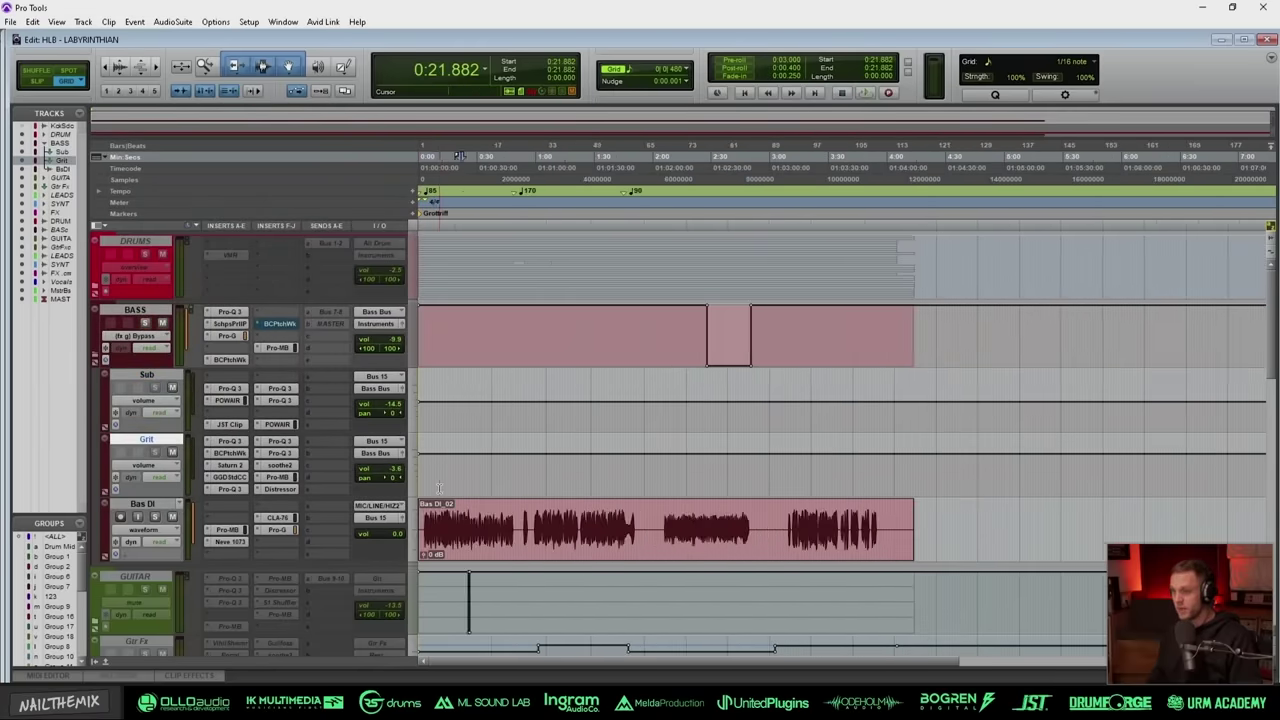